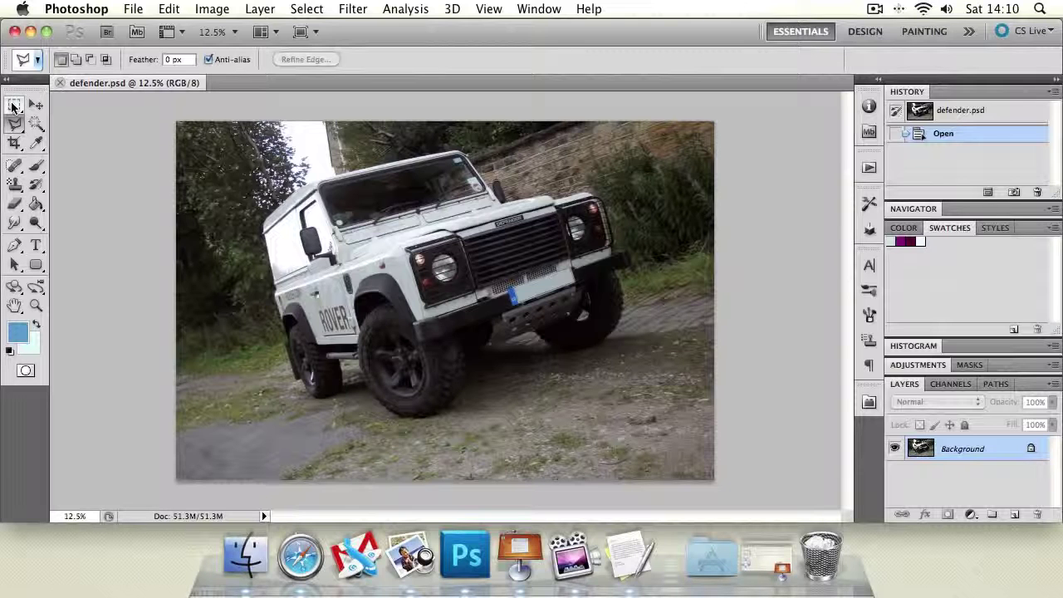
Draw a Rectangular Marquee selection from the trees at the photo's upper left down to the ground beyond the car's front wheel
left_click(13, 106)
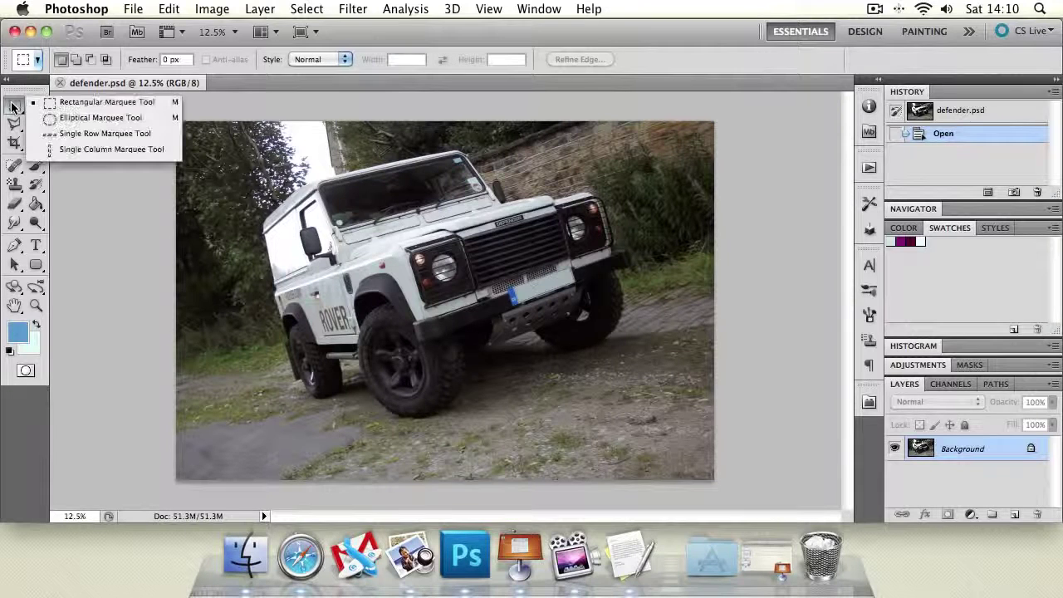
left_click(106, 103)
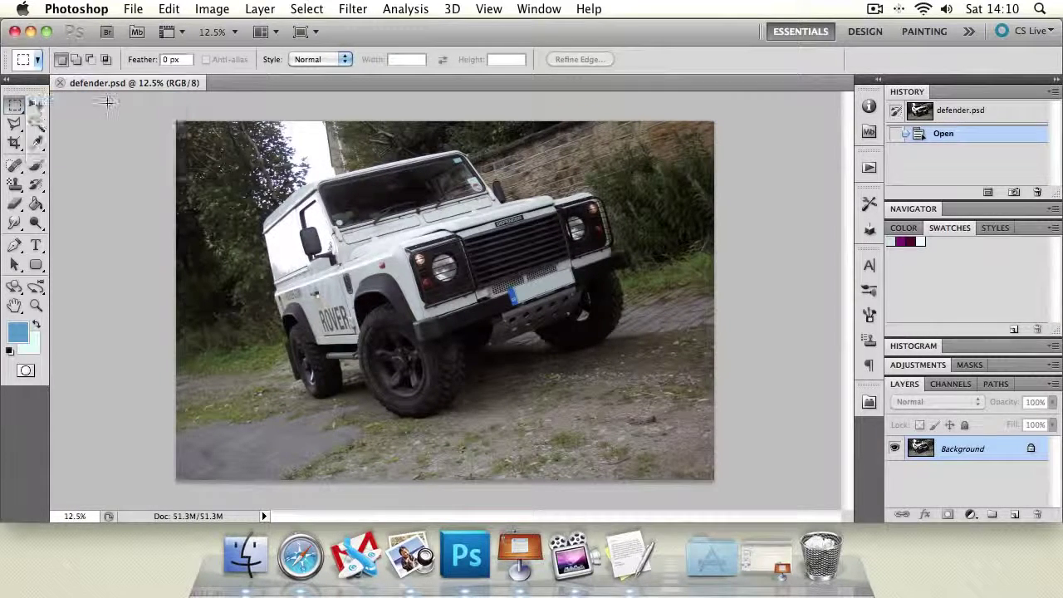
key("shift+m")
key("shift+m")
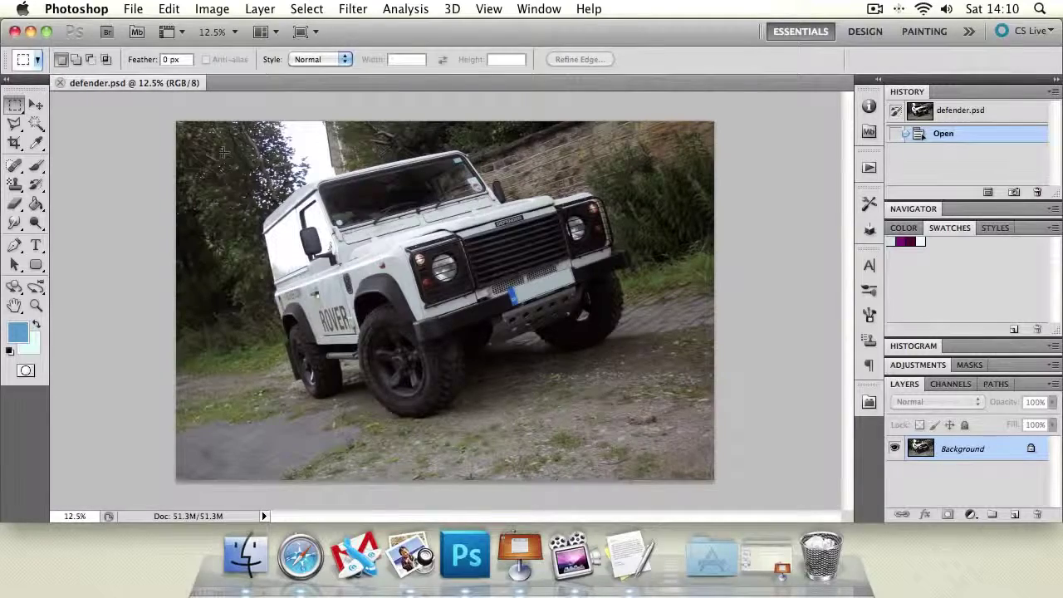
left_click_drag(224, 151, 541, 378)
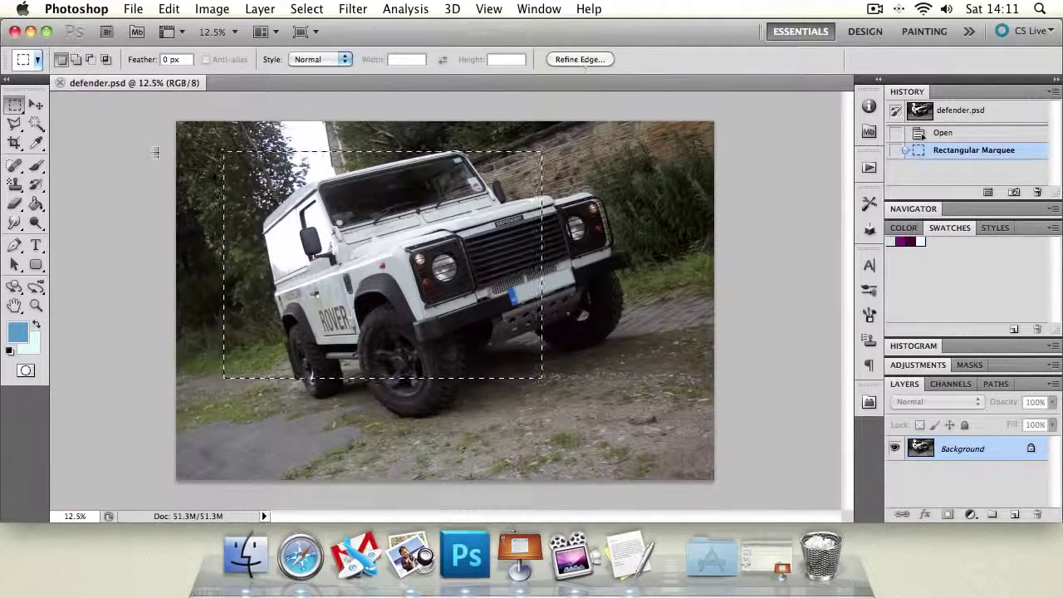
Try painting the selected area blue with the Brush tool and deselecting, and undo both to return to the bare selection
left_click(37, 167)
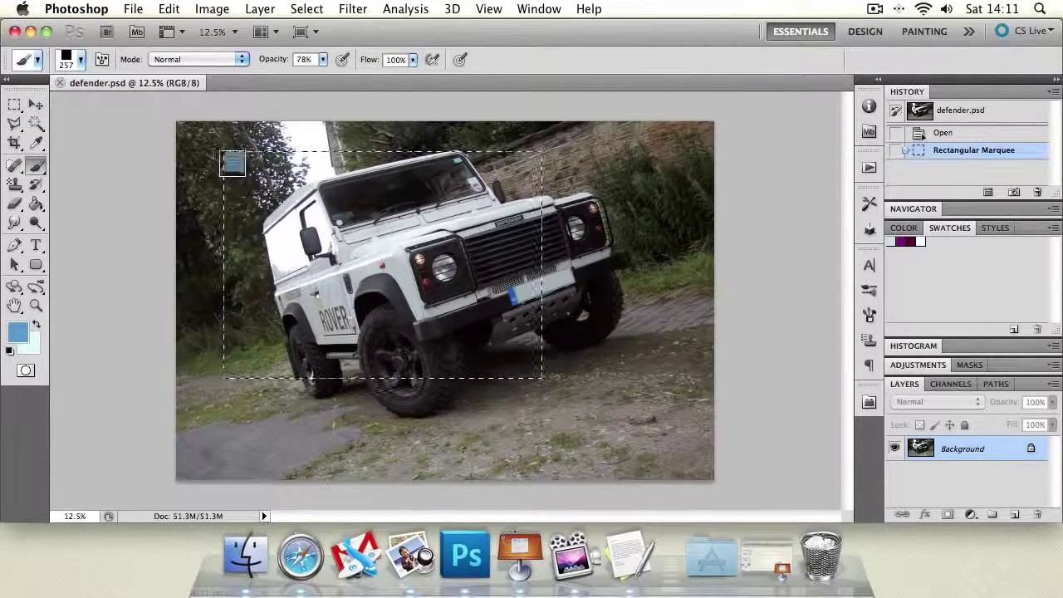
mouse_move(232, 334)
left_mouse_down()
mouse_move(231, 417)
mouse_move(244, 359)
mouse_move(425, 363)
left_mouse_up()
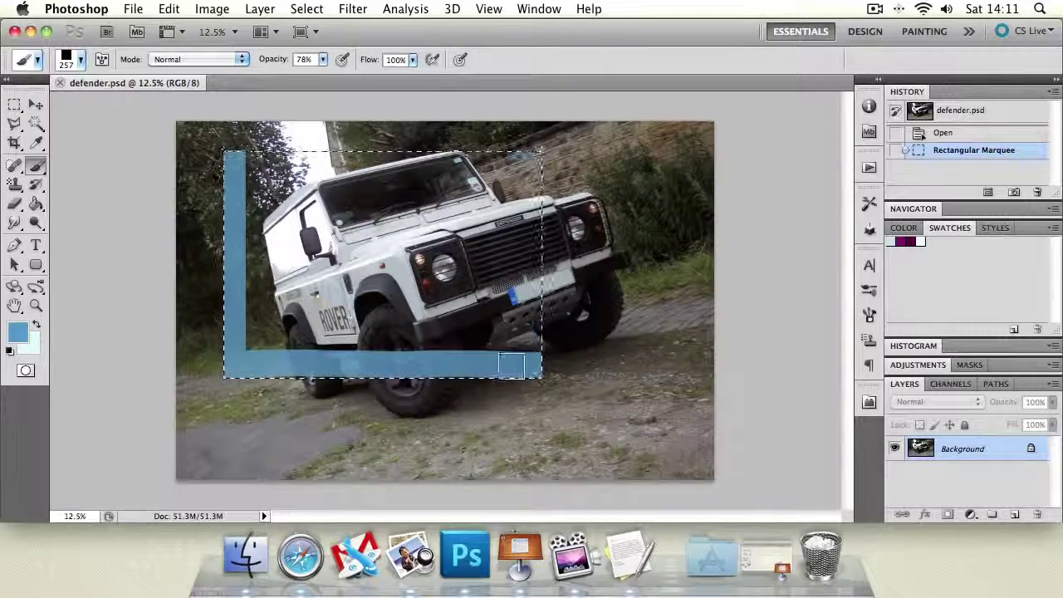
mouse_move(511, 364)
left_mouse_down()
mouse_move(529, 100)
mouse_move(544, 121)
mouse_move(540, 214)
mouse_move(328, 146)
mouse_move(371, 169)
mouse_move(483, 163)
mouse_move(490, 198)
left_mouse_up()
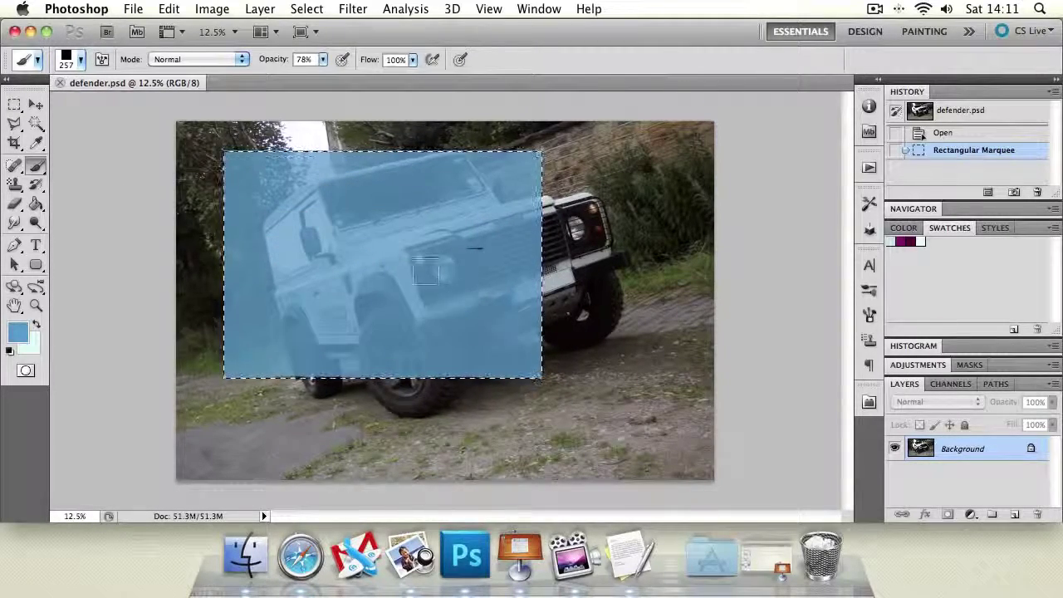
key("l")
key("super+d")
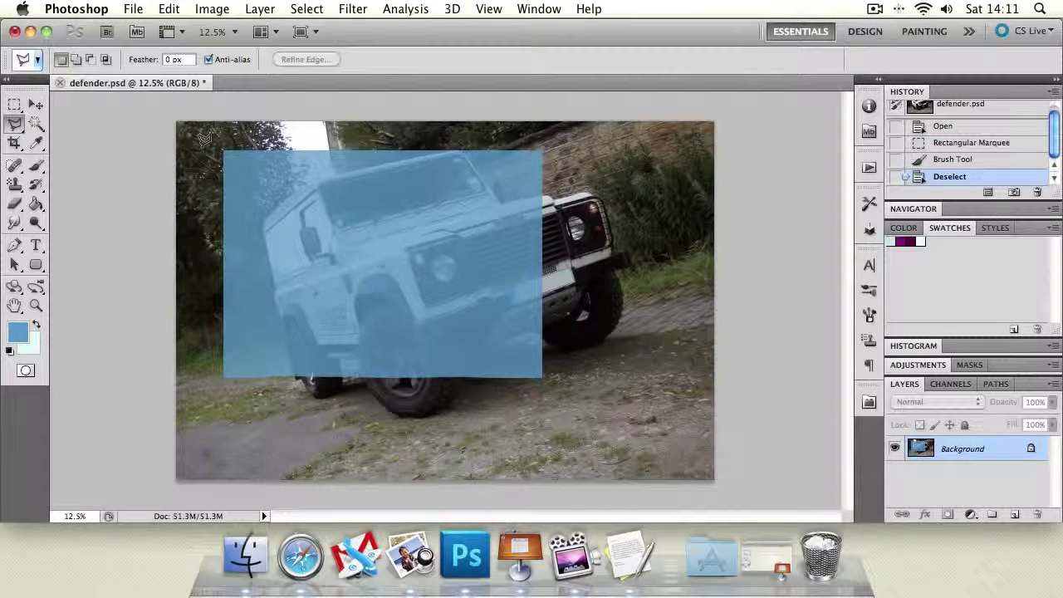
key("super+alt+z")
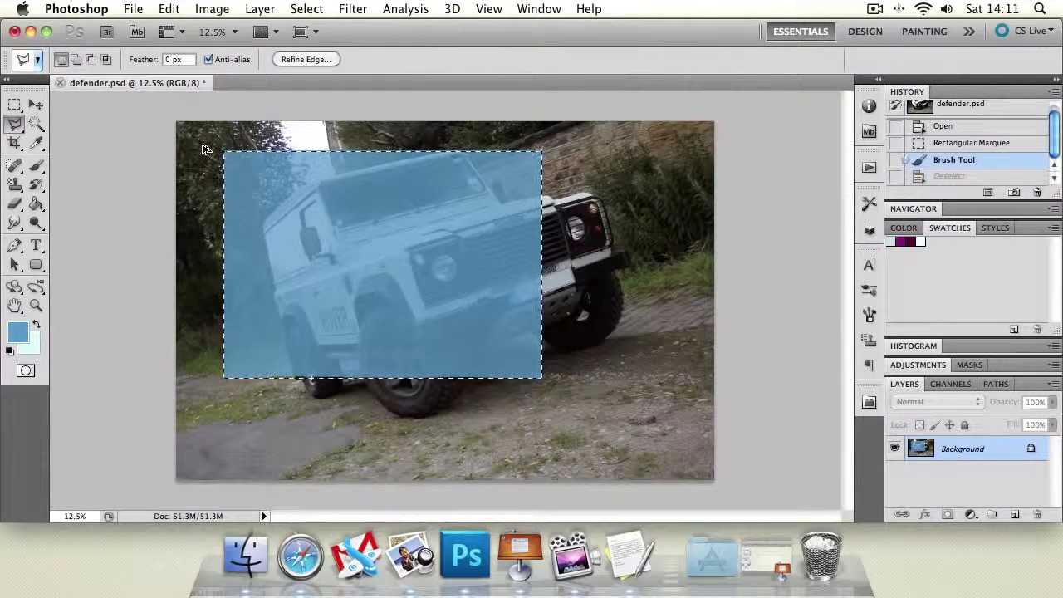
key("super+alt+z")
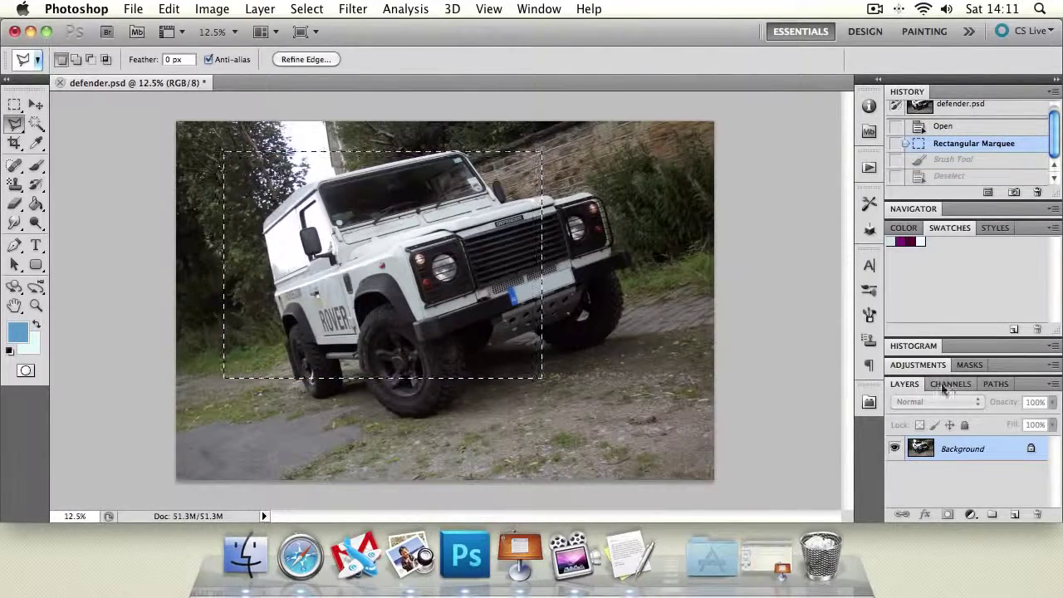
Convert the locked Background into a normal editable layer with the default name
double_click(961, 450)
key("Return")
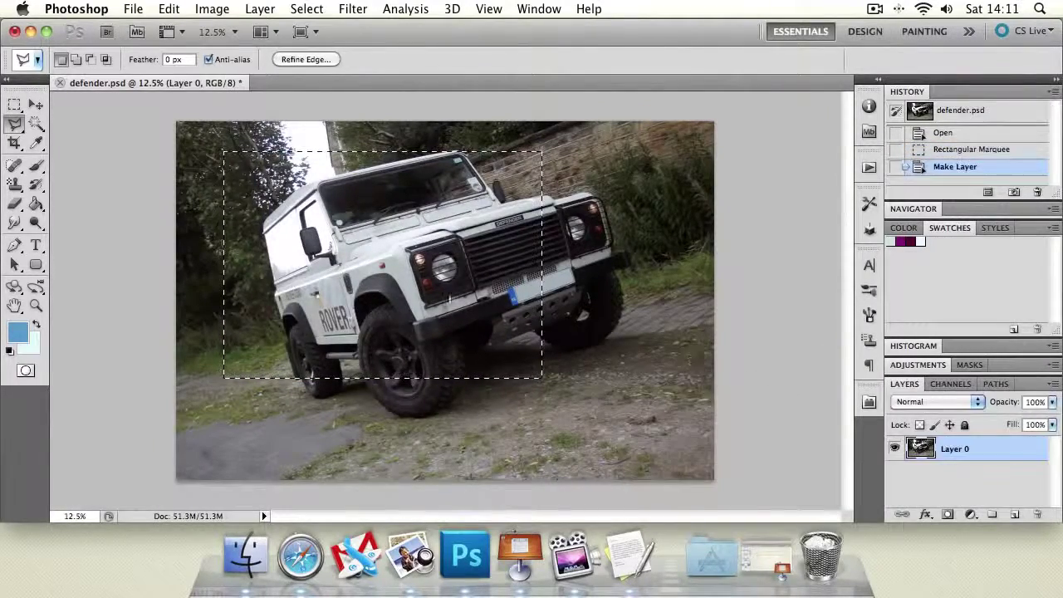
Try clearing the selected area from the layer and deselecting, and undo both
key("Delete")
key("super+d")
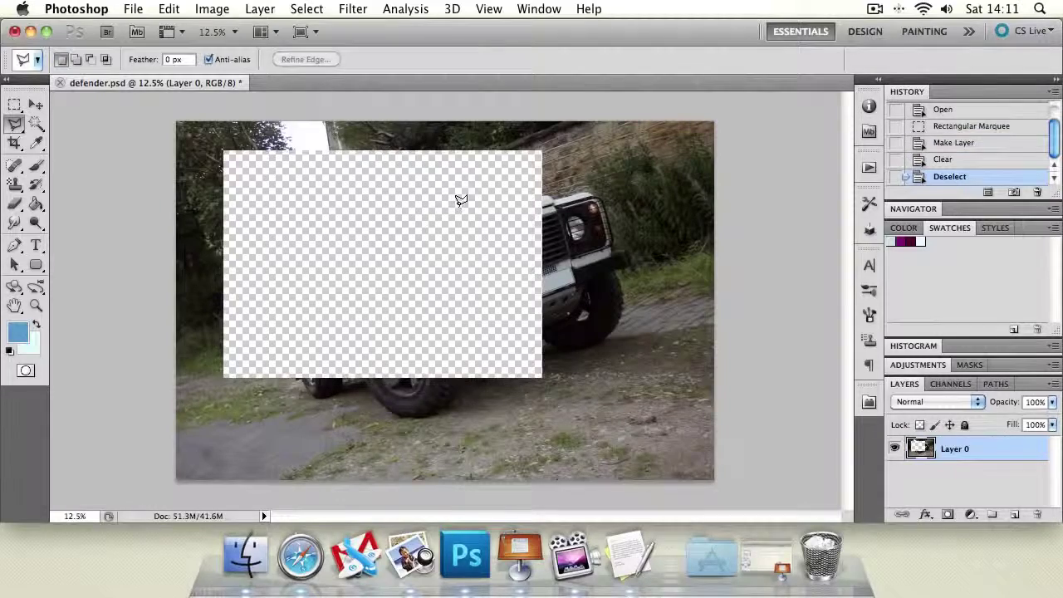
key("alt+super+z")
key("alt+super+z")
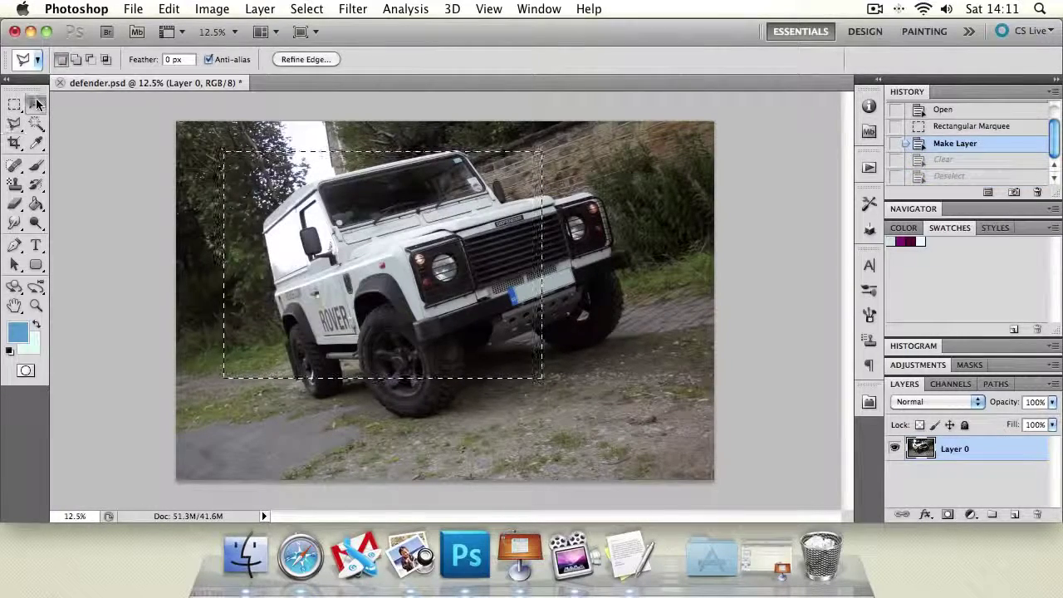
Try scaling the selected area down towards its lower-right corner with Free Transform, and undo the transformation
left_click(37, 103)
key("super+t")
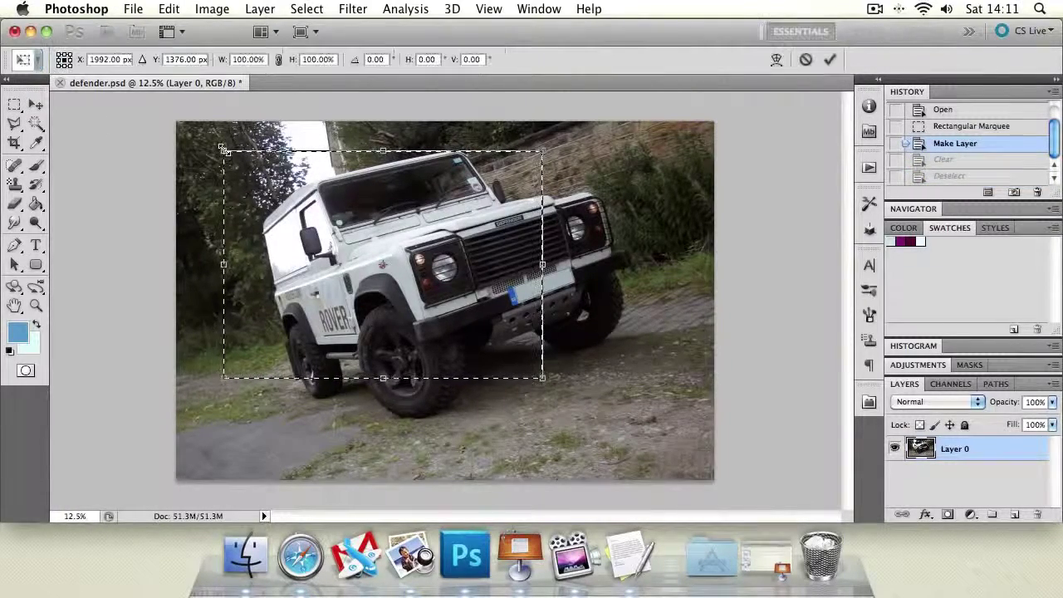
left_click_drag(222, 150, 299, 206)
key("Return")
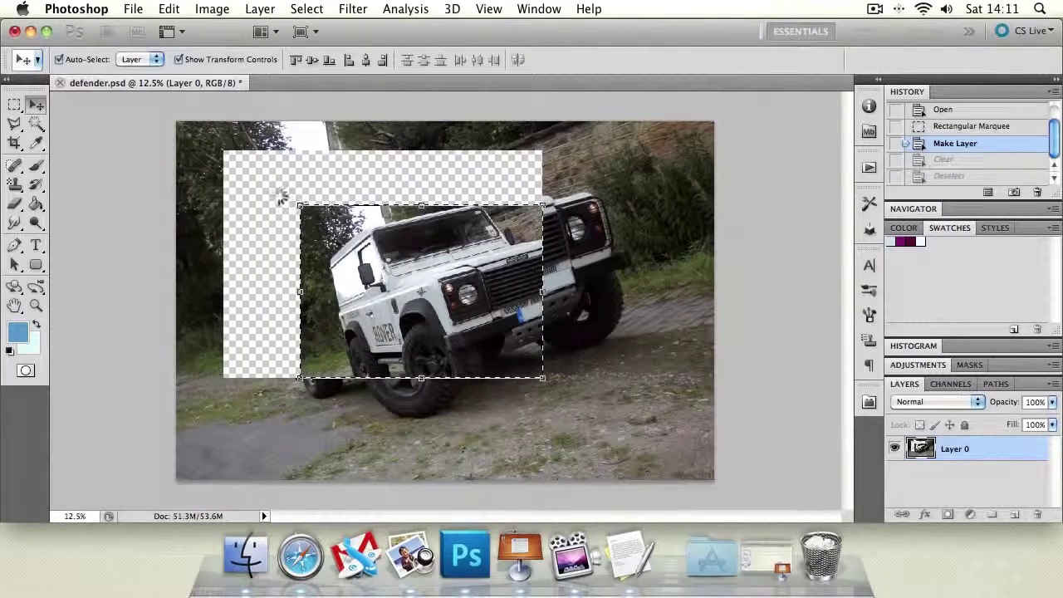
key("super+z")
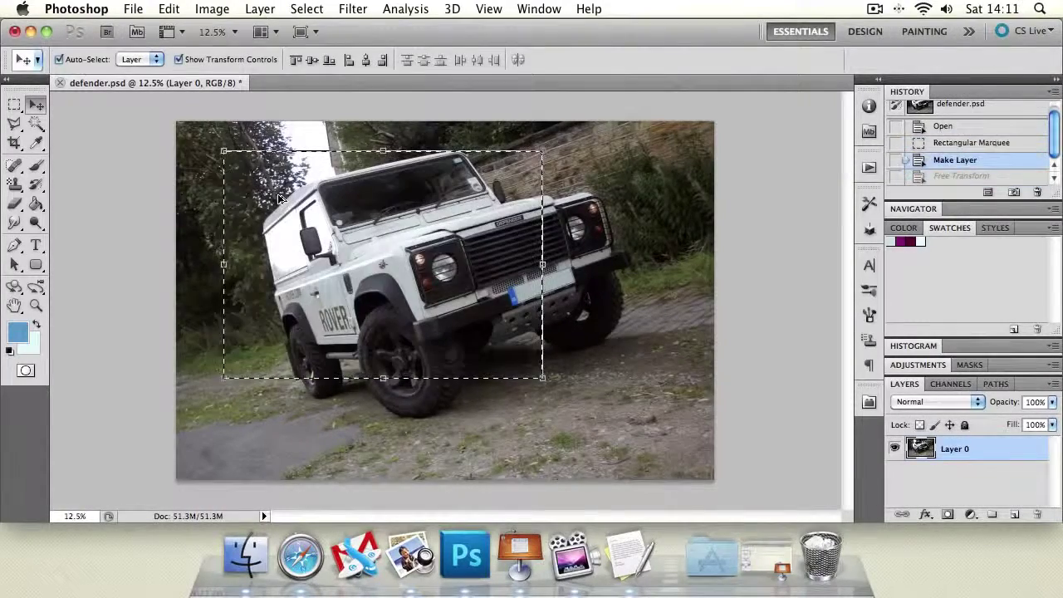
Try outlining an area around the car's roof with the Polygonal Lasso tool
left_click(14, 123)
left_click(267, 145)
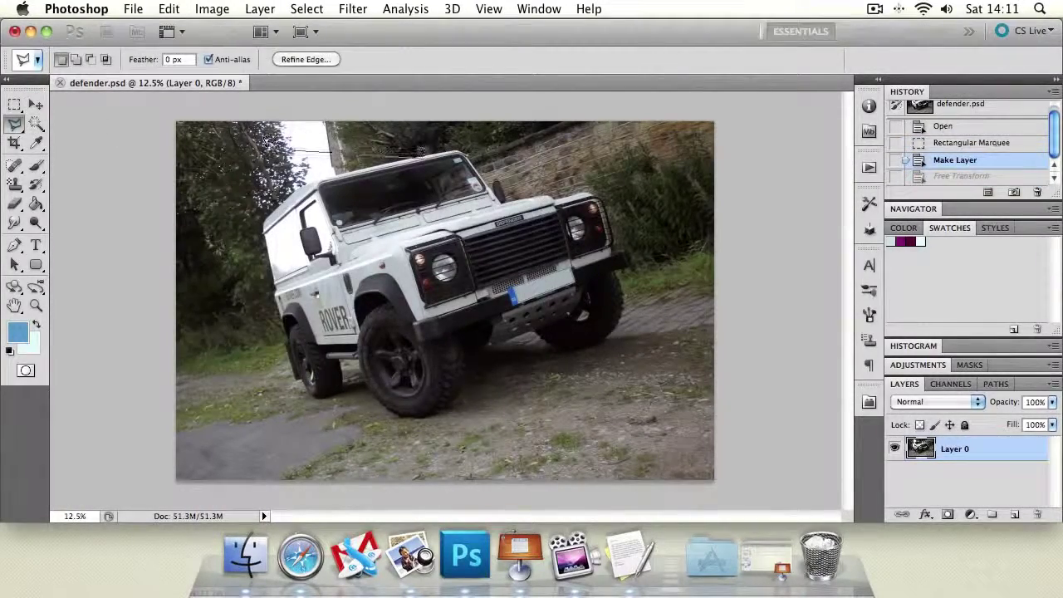
double_click(411, 153)
left_click(655, 221)
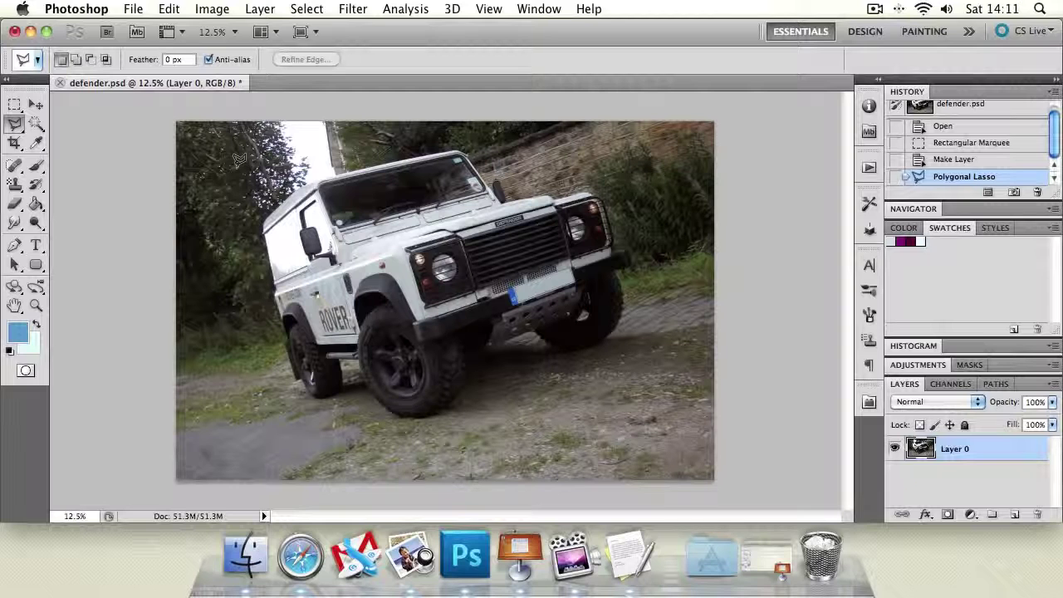
Draw a new Rectangular Marquee selection over the car's cab and the trees beside it
left_click(15, 104)
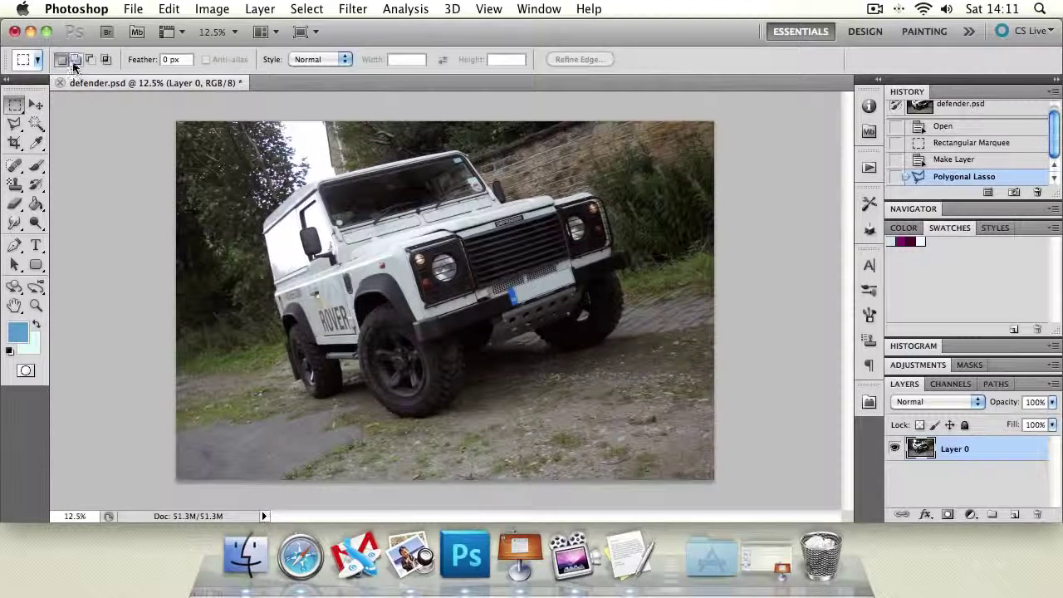
left_click_drag(214, 155, 446, 291)
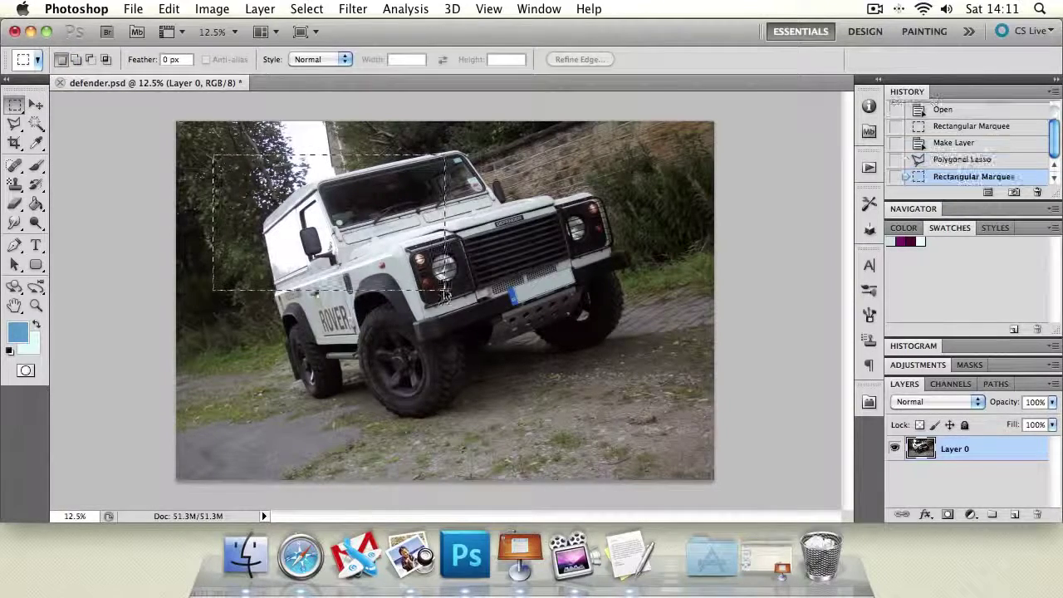
Add six more rectangular areas of different sizes to the selection across the car, ground and bushes
left_click(77, 61)
left_click_drag(457, 312, 652, 438)
left_click_drag(519, 187, 590, 227)
left_click_drag(255, 354, 334, 424)
left_click_drag(387, 329, 436, 368)
left_click_drag(516, 236, 576, 287)
left_click_drag(628, 149, 725, 227)
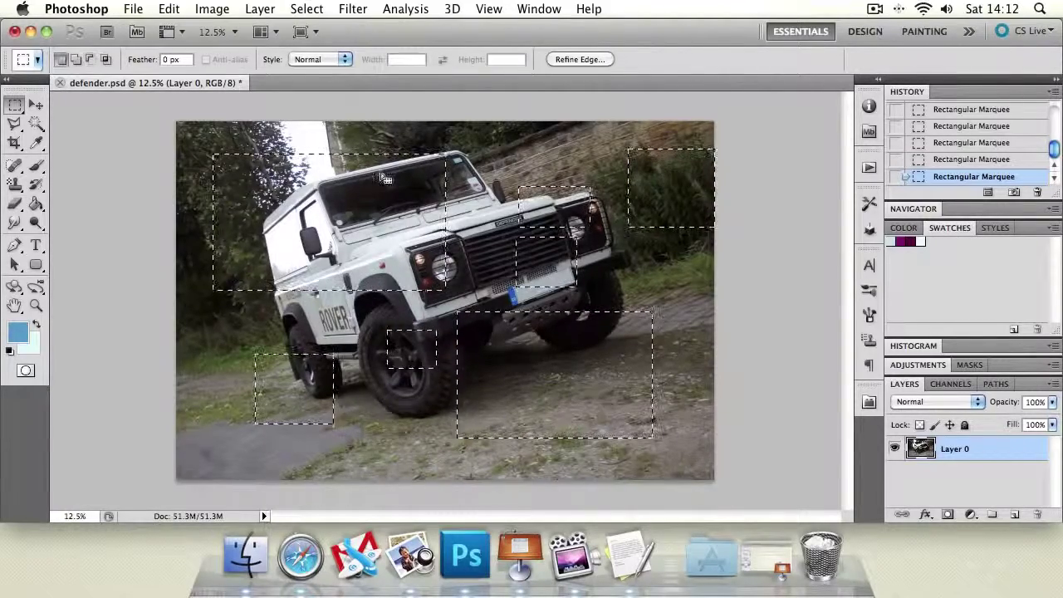
Undo the six added rectangles so that only the selection over the cab is left
key("alt+super+z")
key("alt+super+z")
key("alt+super+z")
key("alt+super+z")
key("alt+super+z")
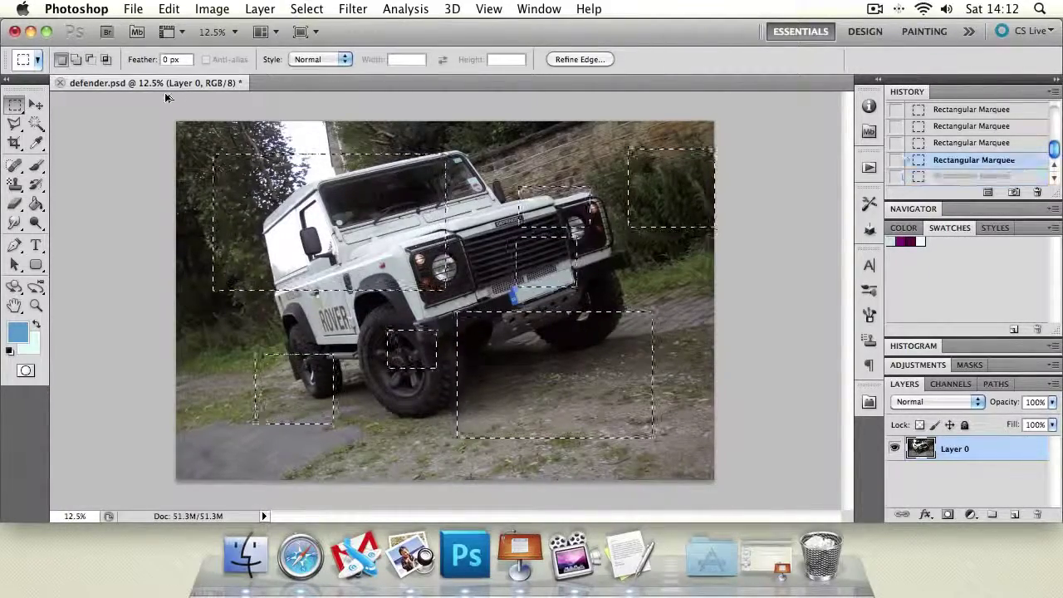
key("alt+super+z")
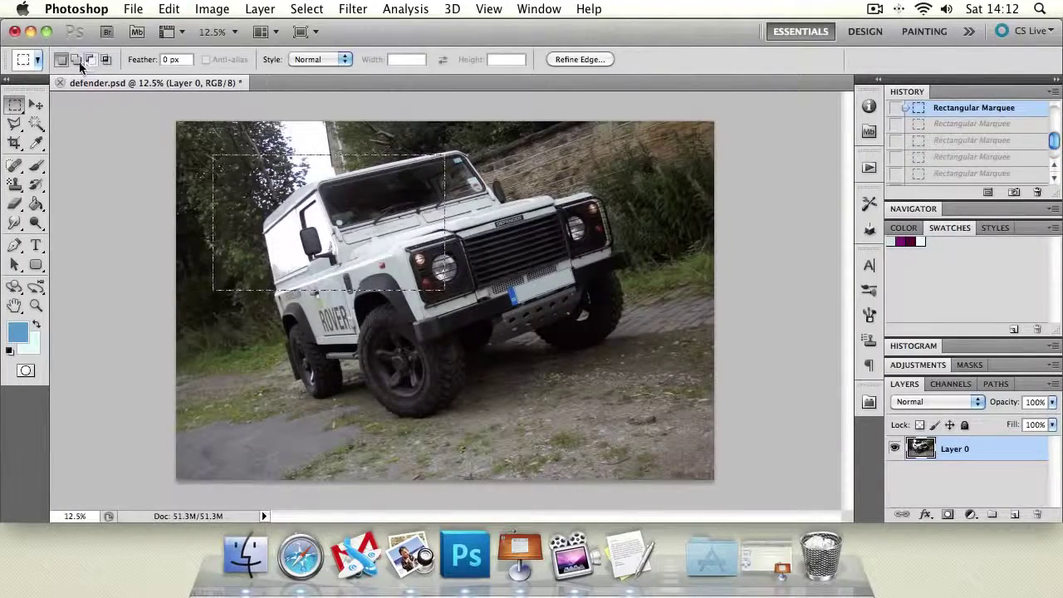
In Add to selection mode, add scattered rectangles over the photo and a large one overlapping those around the car's front right side
left_click(75, 59)
key("shift+super+z")
key("shift+super+z")
key("shift+super+z")
key("shift+super+z")
key("shift+super+z")
key("shift+super+z")
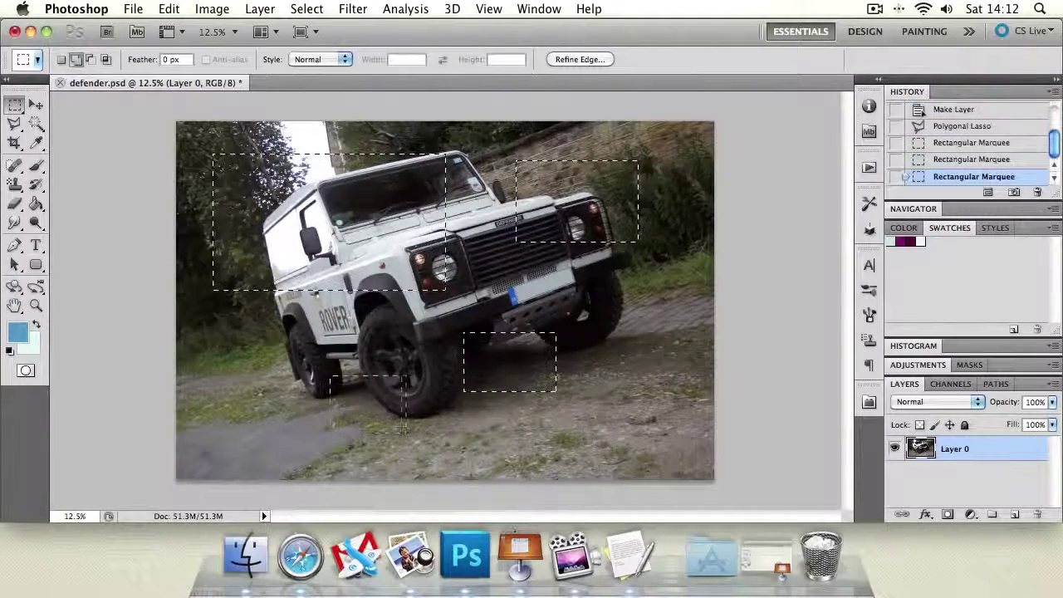
key("shift+super+z")
key("shift+super+z")
key("shift+super+z")
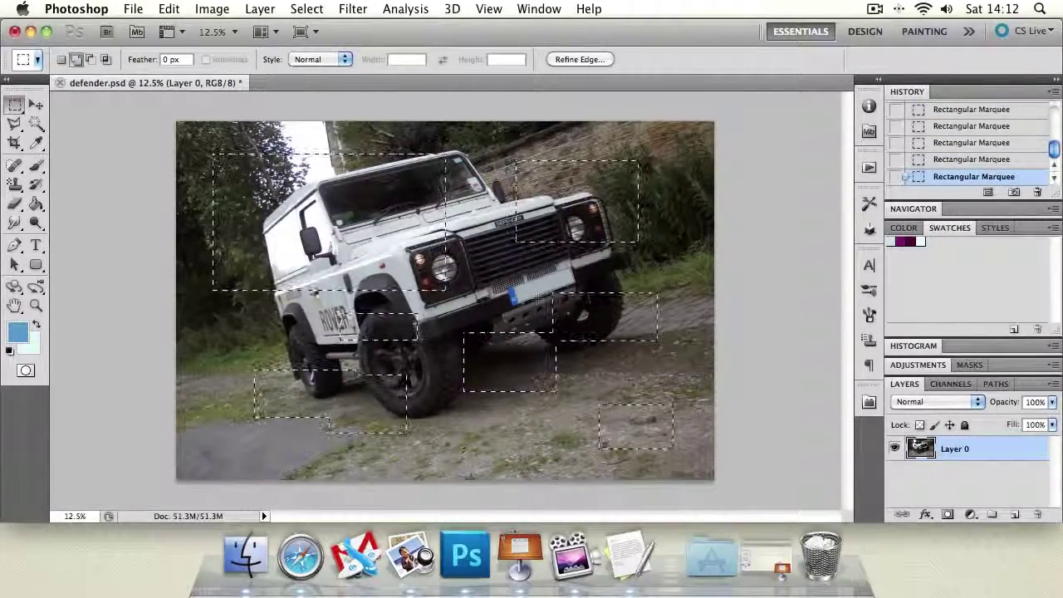
left_click_drag(552, 176, 683, 368)
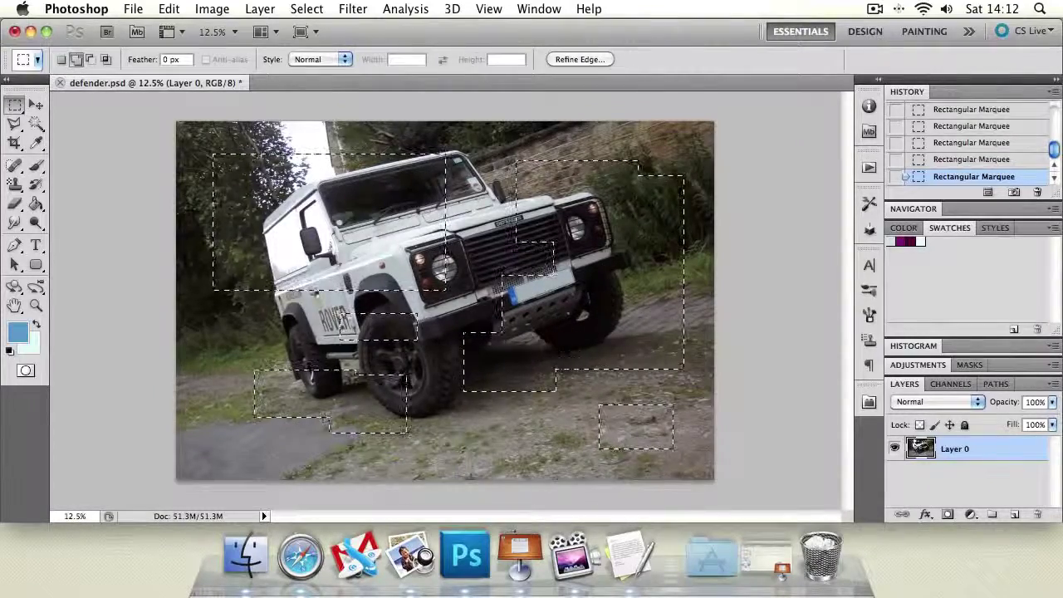
In Subtract from selection mode, remove overlapping rectangles across the photo until nothing is selected
left_click(90, 60)
left_click_drag(197, 135, 362, 291)
left_click_drag(349, 117, 631, 374)
left_click_drag(691, 166, 631, 363)
left_click_drag(237, 269, 644, 491)
left_click_drag(458, 269, 763, 491)
left_click(652, 225)
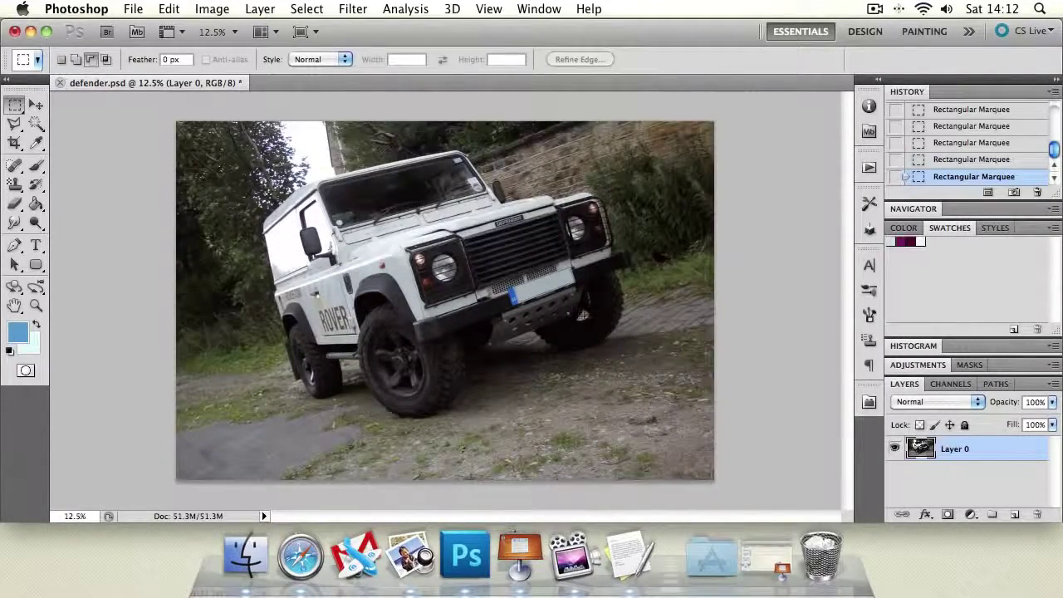
Select a large rectangle around the car and subtract a smaller rectangle inside it to leave a frame-shaped selection
left_click(60, 59)
left_click_drag(277, 171, 575, 407)
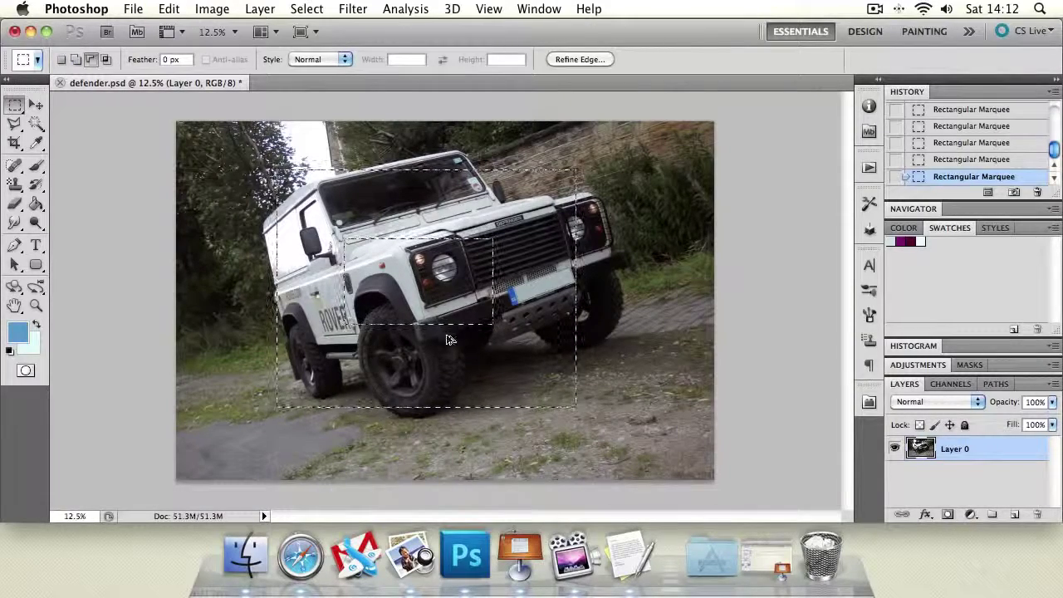
key("super+z")
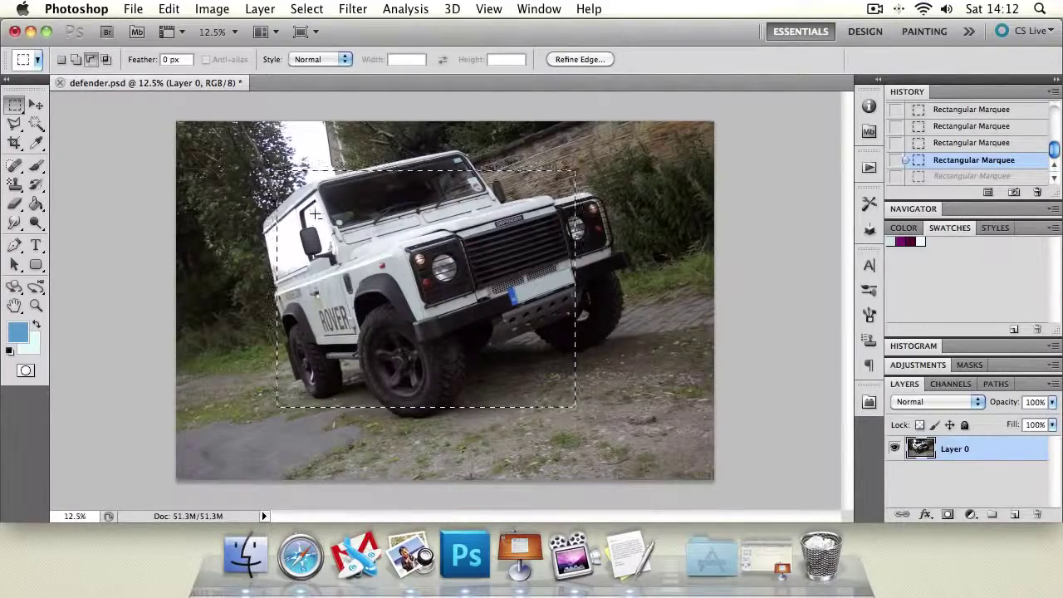
left_click_drag(313, 214, 545, 370)
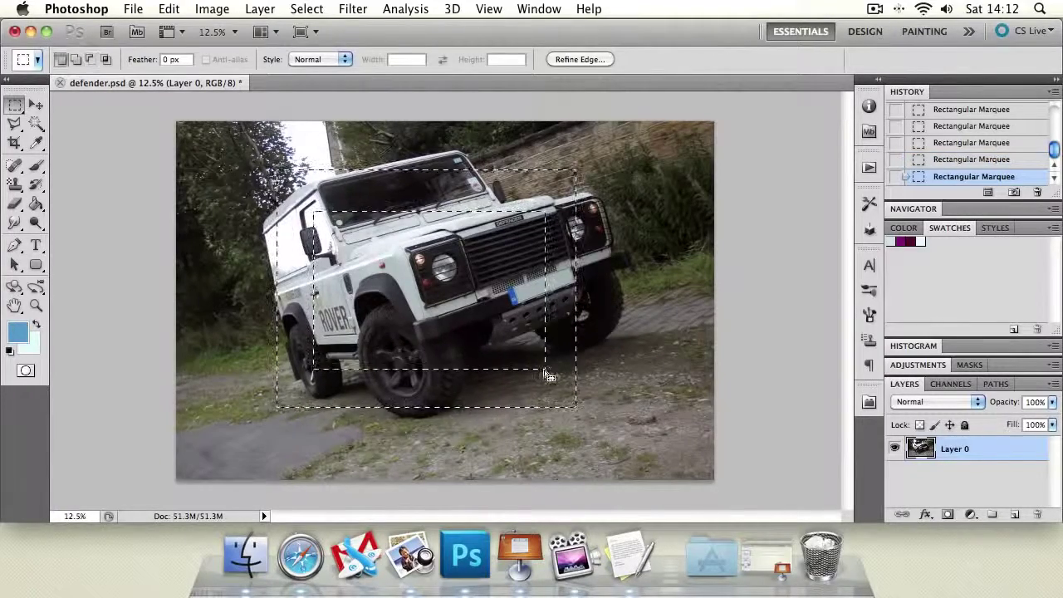
Try painting the frame-shaped selection blue with the Brush tool, and undo the strokes
left_click(37, 165)
mouse_move(282, 217)
left_mouse_down()
mouse_move(346, 133)
mouse_move(249, 224)
left_mouse_up()
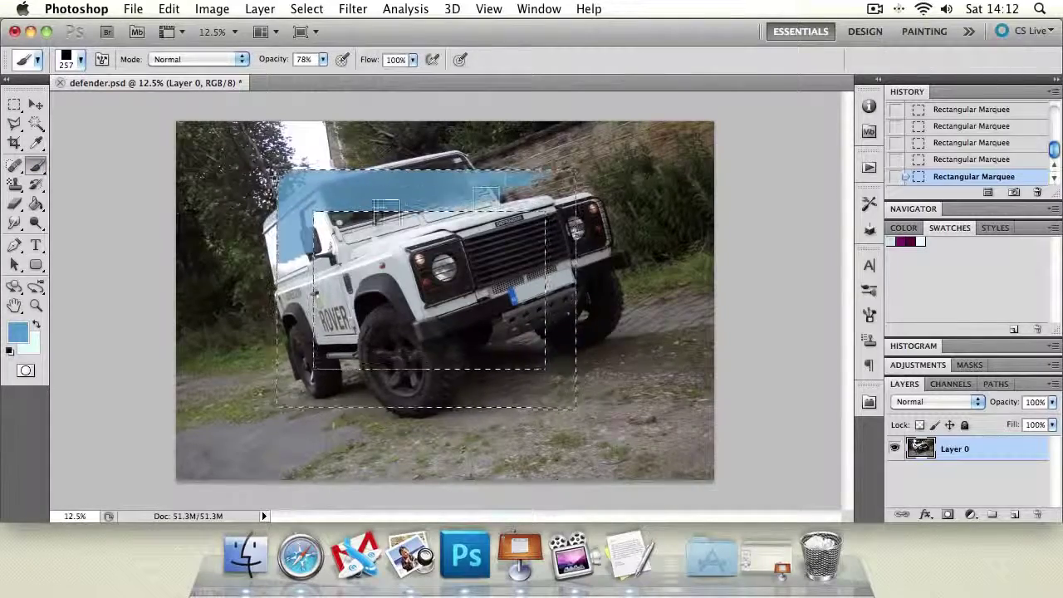
left_click_drag(569, 157, 565, 373)
left_click_drag(332, 389, 577, 378)
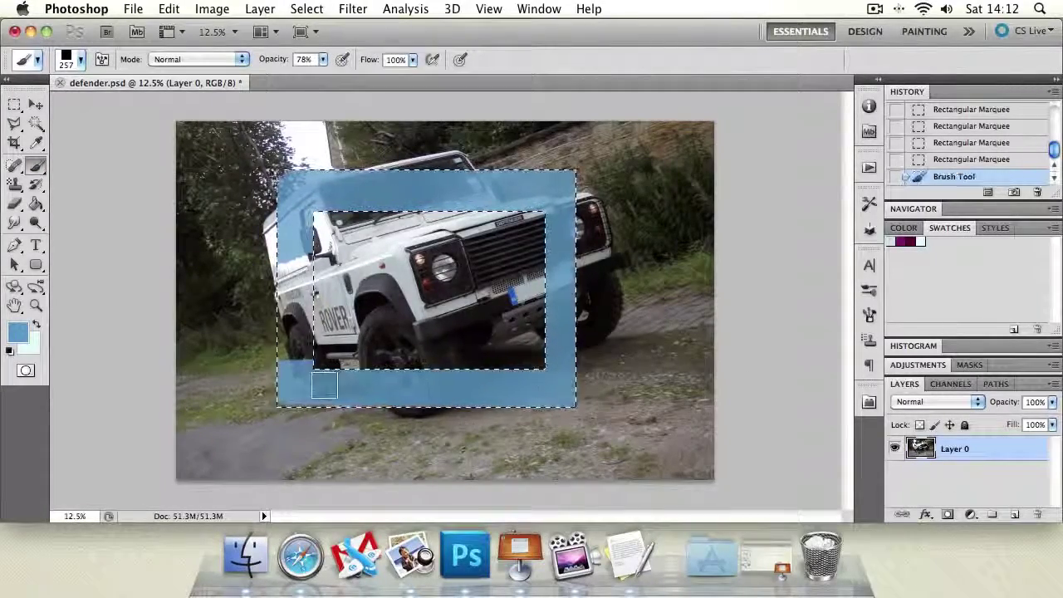
key("super+alt+z")
key("super+alt+z")
Deselect the frame-shaped area and set the Rectangular Marquee's feather to 30 px
key("m")
key("super+d")
left_click_drag(644, 444, 639, 418)
key("super+z")
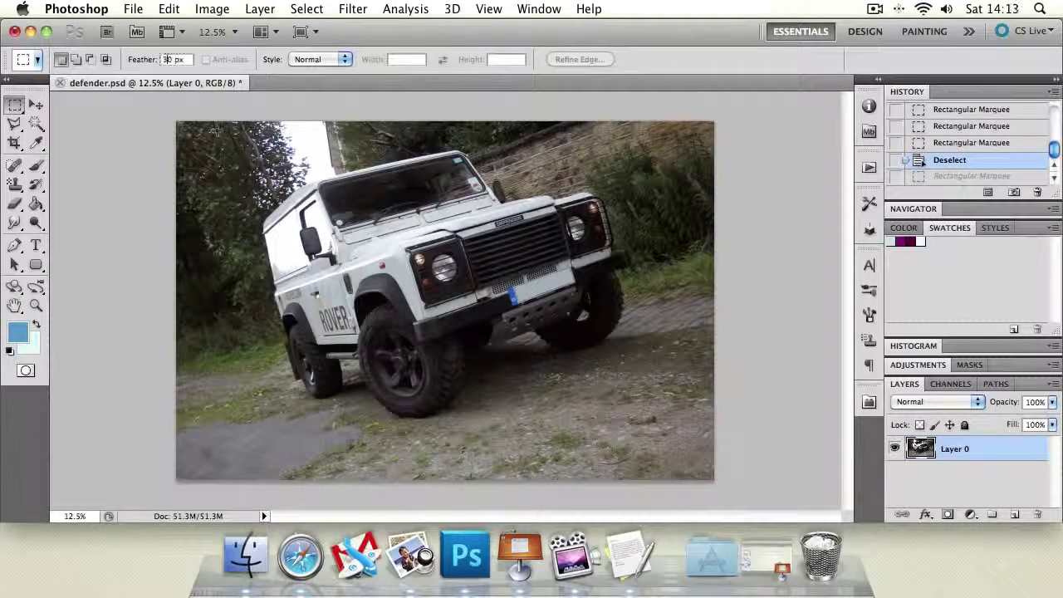
Draw a feathered rectangular selection around the whole car and move it slightly down and to the right
left_click(267, 163)
left_click_drag(322, 172, 625, 415)
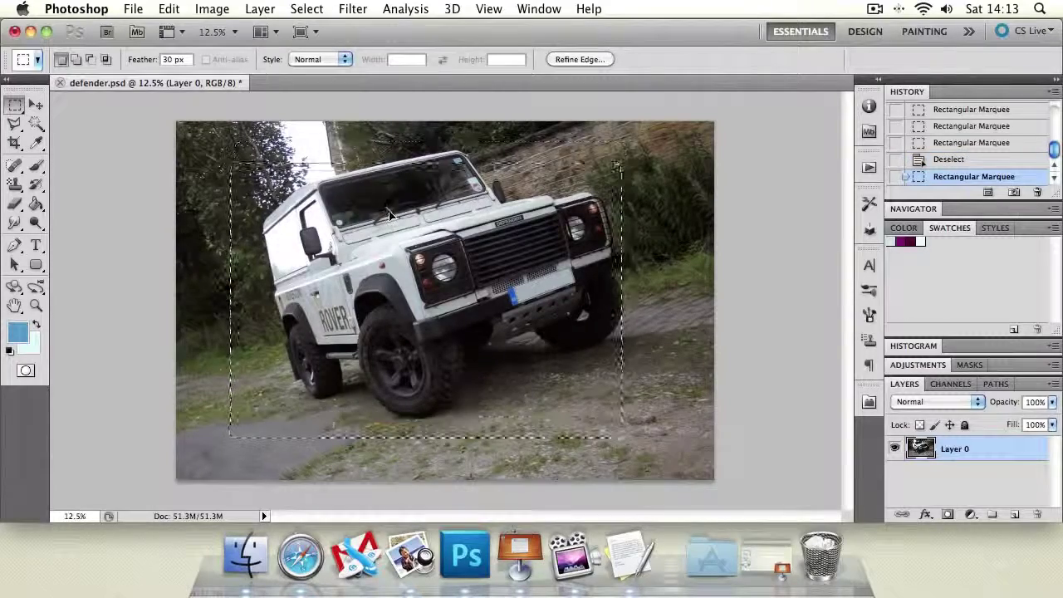
left_click_drag(390, 215, 402, 219)
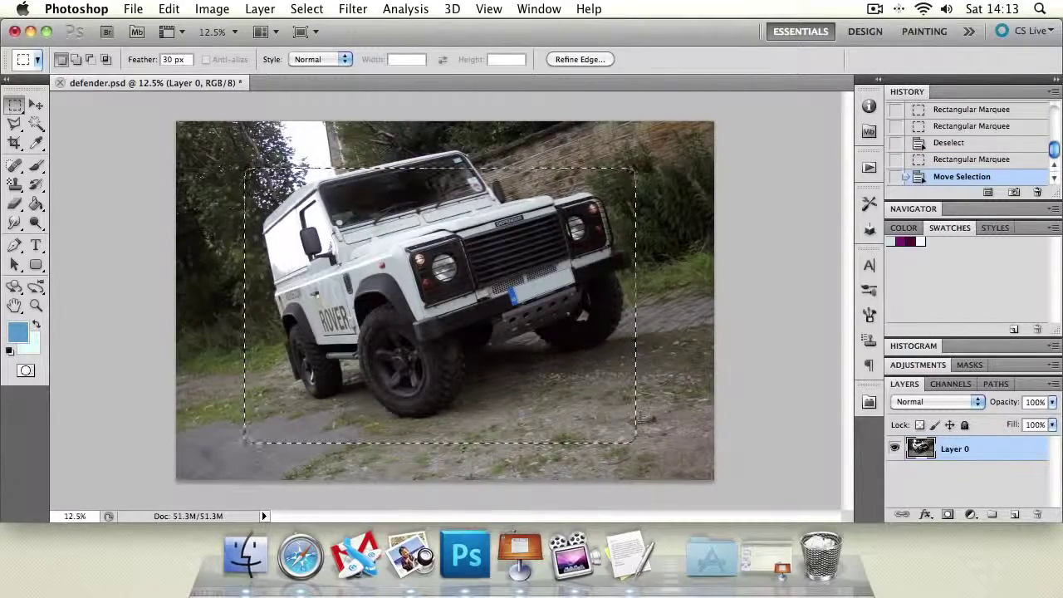
Paint over the feathered rectangular selection in blue with the Brush tool and deselect it
left_click(36, 166)
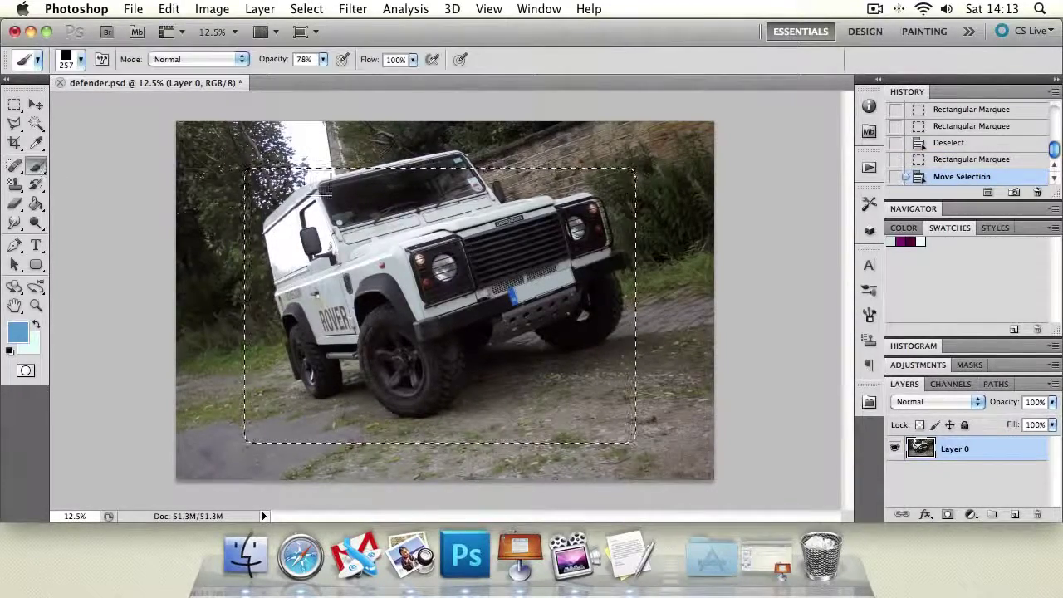
mouse_move(314, 179)
left_mouse_down()
mouse_move(253, 168)
mouse_move(618, 184)
mouse_move(362, 205)
mouse_move(582, 258)
mouse_move(646, 201)
mouse_move(573, 372)
mouse_move(490, 365)
mouse_move(202, 230)
mouse_move(226, 189)
mouse_move(270, 428)
mouse_move(278, 298)
mouse_move(257, 363)
mouse_move(239, 298)
mouse_move(361, 278)
mouse_move(493, 297)
mouse_move(704, 366)
mouse_move(597, 398)
mouse_move(636, 434)
mouse_move(281, 439)
mouse_move(311, 430)
left_mouse_up()
key("l")
key("ctrl+d")
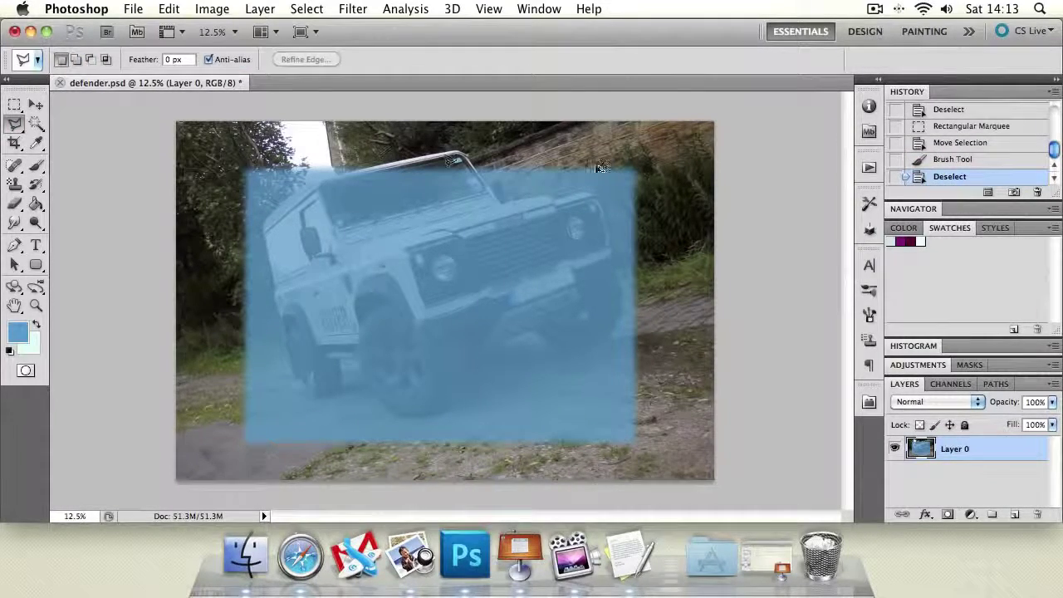
Undo the blue brush strokes and clear the feathered selection
key("ctrl+z")
key("ctrl+alt+z")
key("ctrl+d")
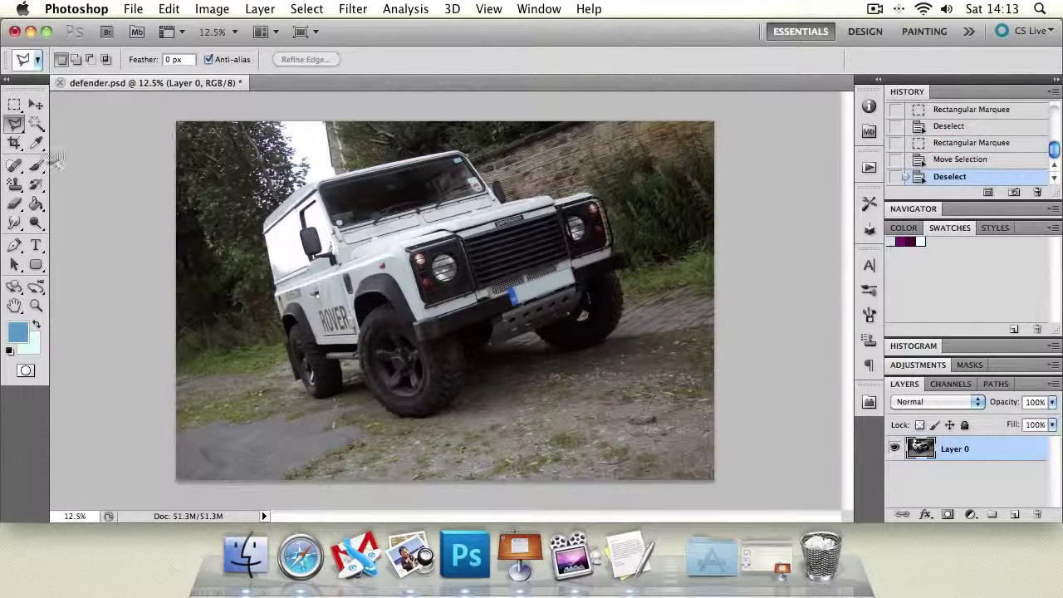
Set the Rectangular Marquee's feather to 0 px, draw a roughly square selection over the car's rear half, and deselect it
left_click(14, 103)
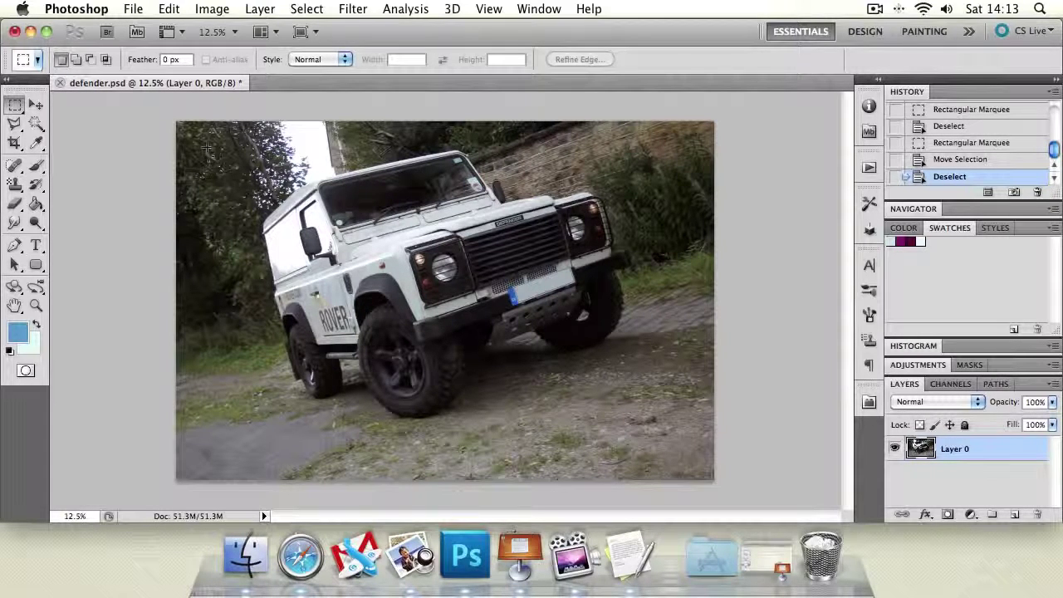
left_click_drag(207, 148, 422, 361)
key("super+d")
Draw a circular selection over the car's side and front wheel with the Elliptical Marquee tool, and deselect it
left_click_drag(15, 104, 100, 118)
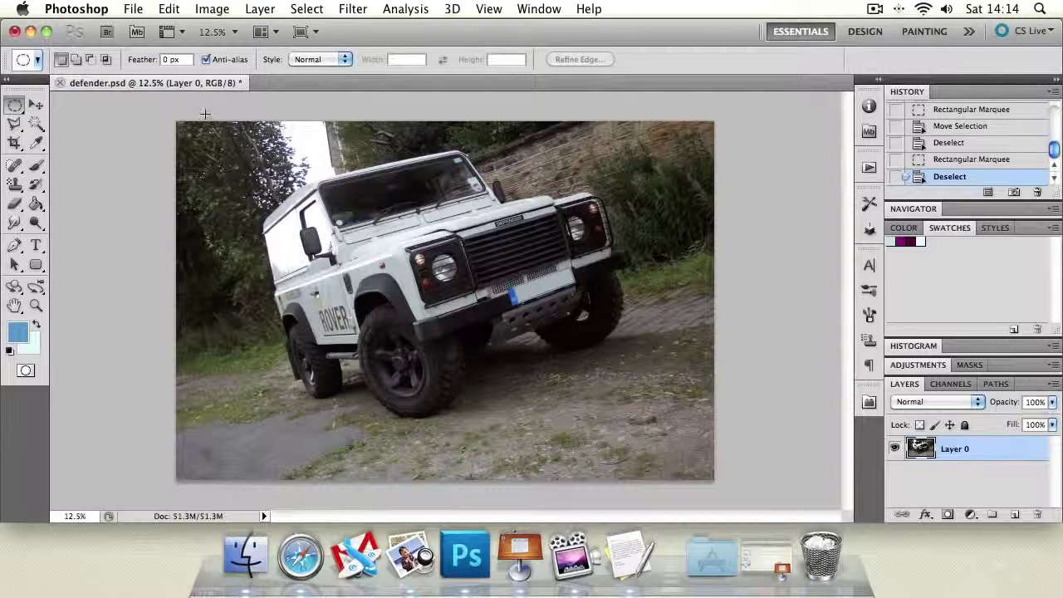
left_click(306, 60)
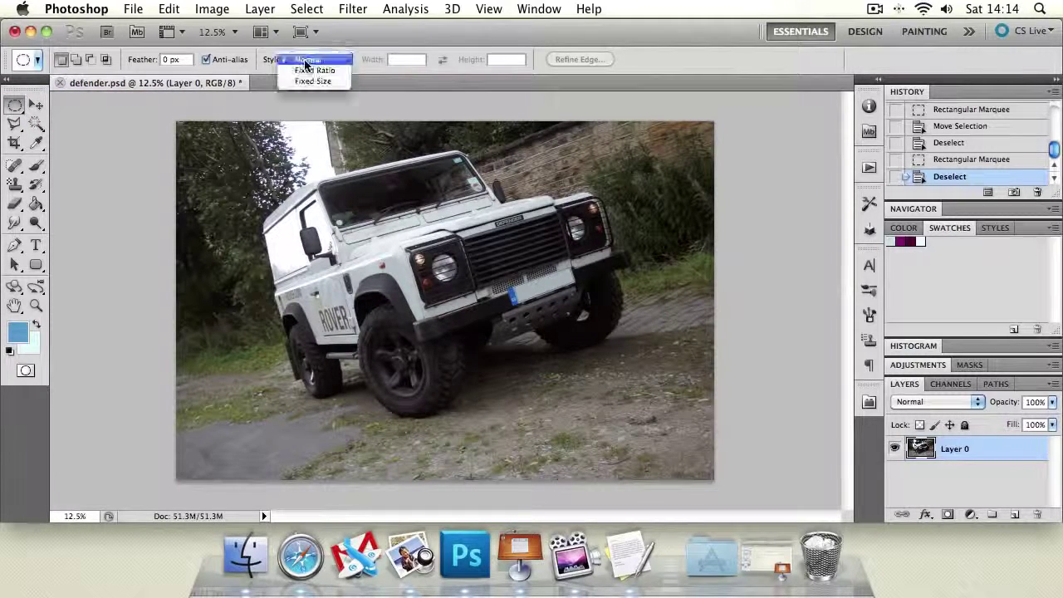
left_click(599, 60)
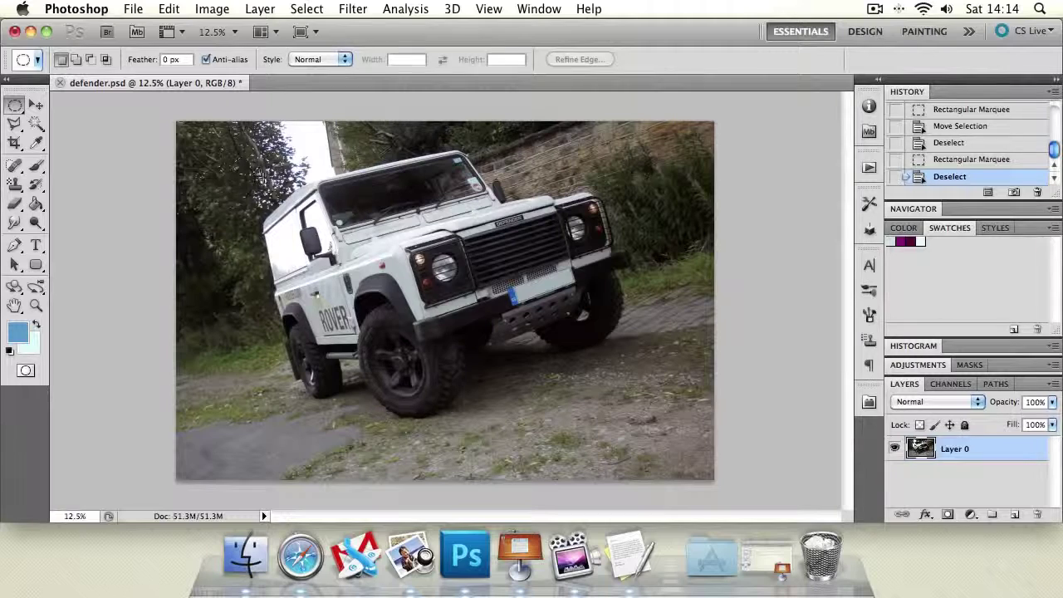
left_click_drag(553, 407, 495, 419)
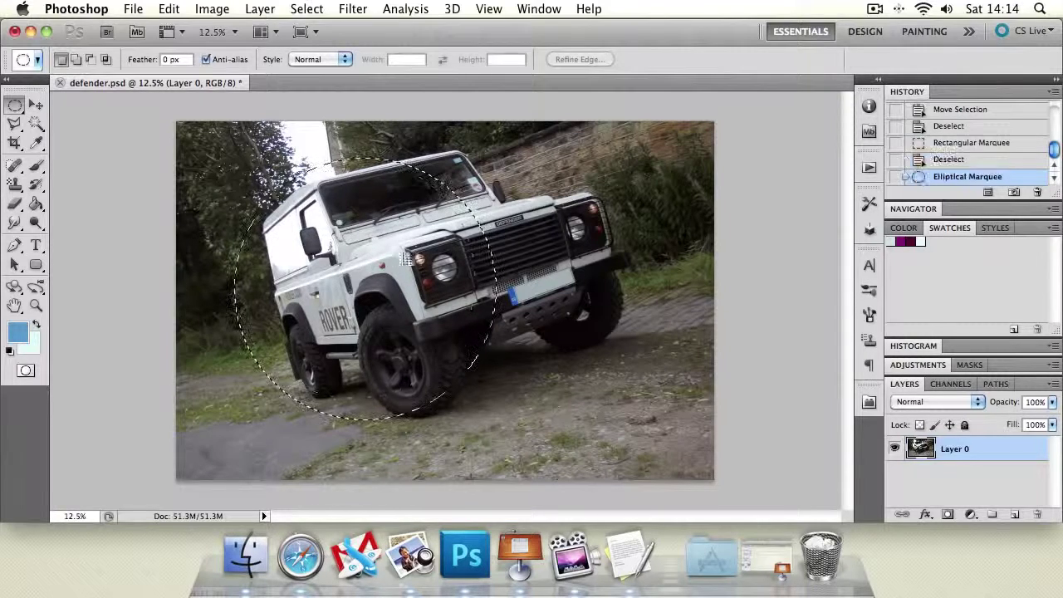
left_click(365, 300)
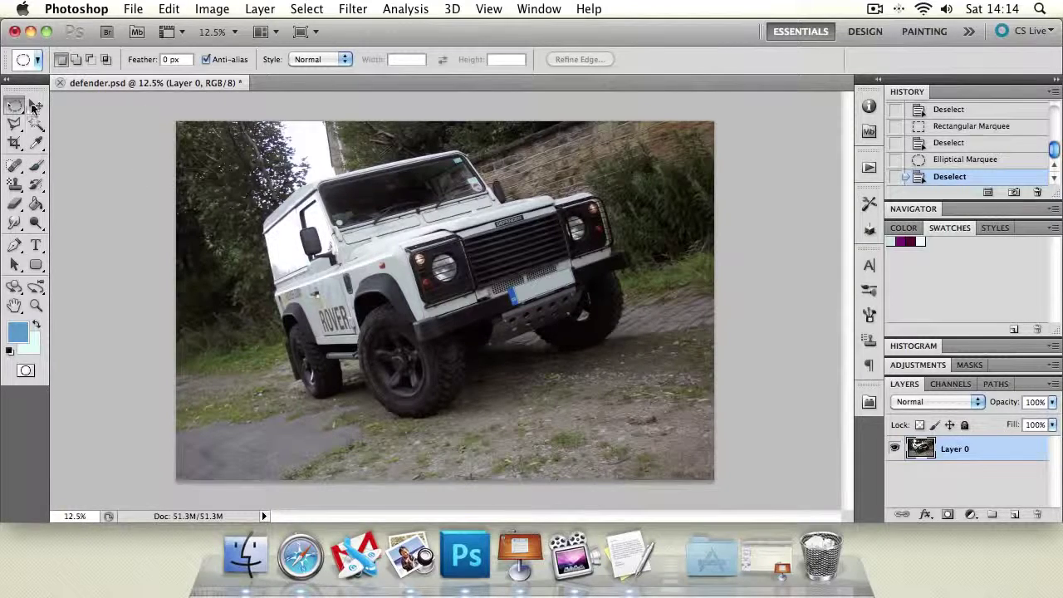
Draw a square selection with the Rectangular Marquee tool from the car's rear edge to the middle of its grille
left_click_drag(18, 107, 74, 104)
left_click_drag(260, 167, 640, 428)
left_click_drag(517, 359, 520, 429)
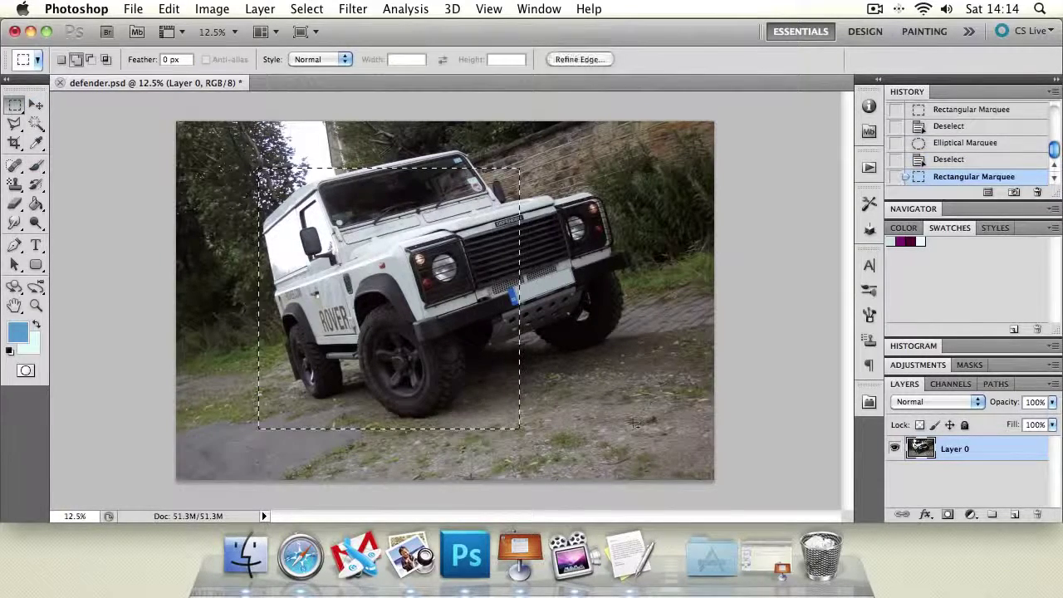
Try scaling down the image area inside the square selection with Free Transform, and undo it
left_click(279, 11)
mouse_move(307, 10)
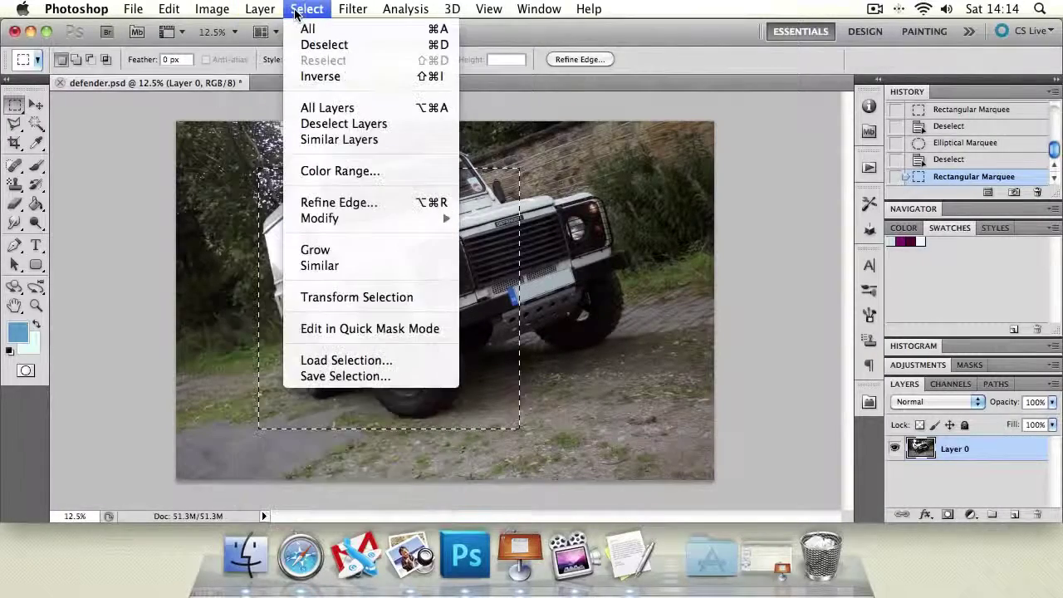
left_click(333, 299)
key("v")
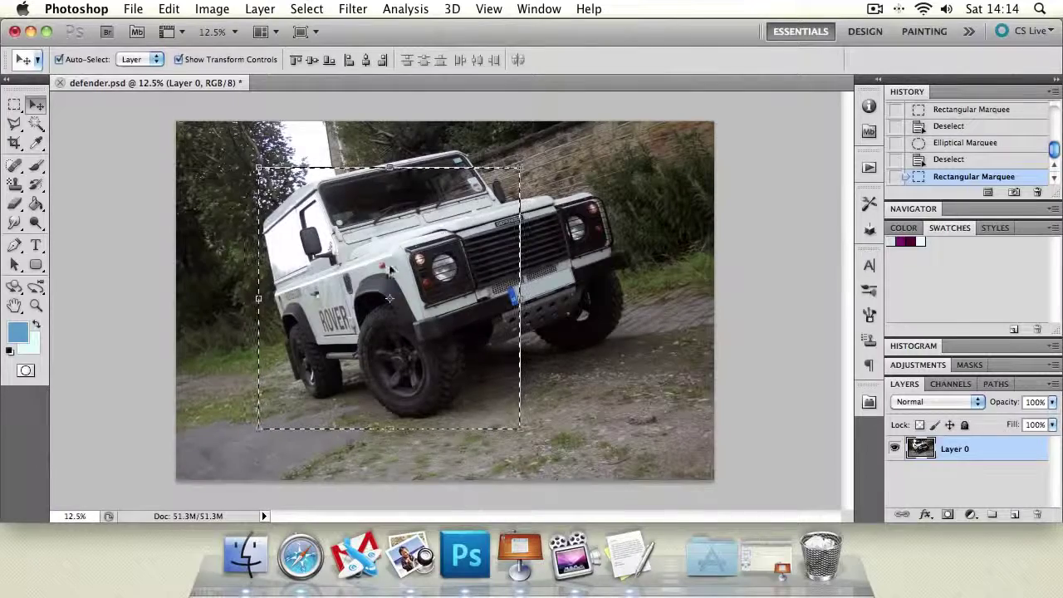
left_click_drag(259, 168, 296, 232)
key("Return")
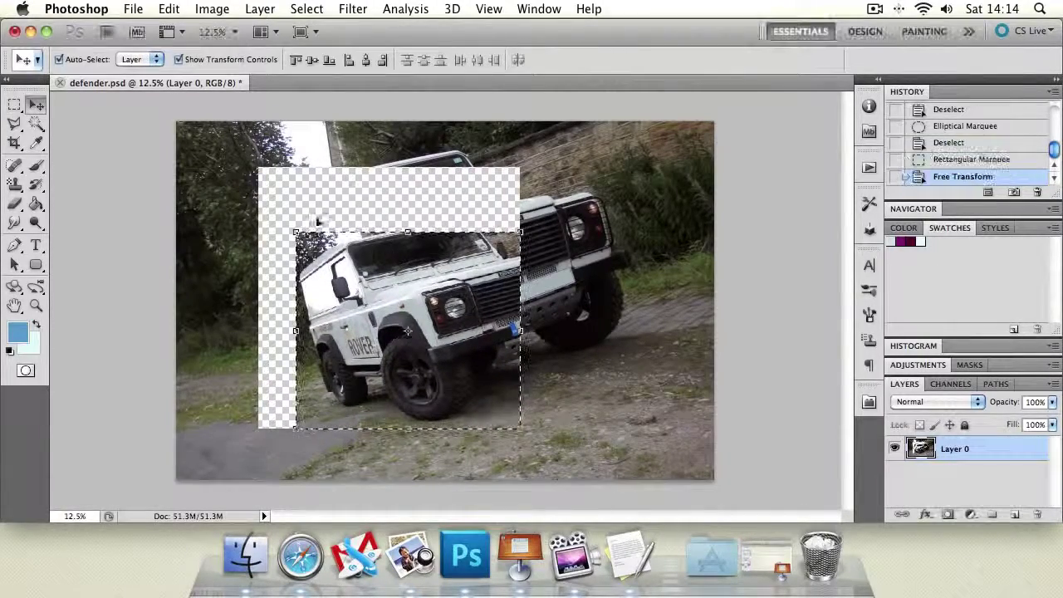
key("super+z")
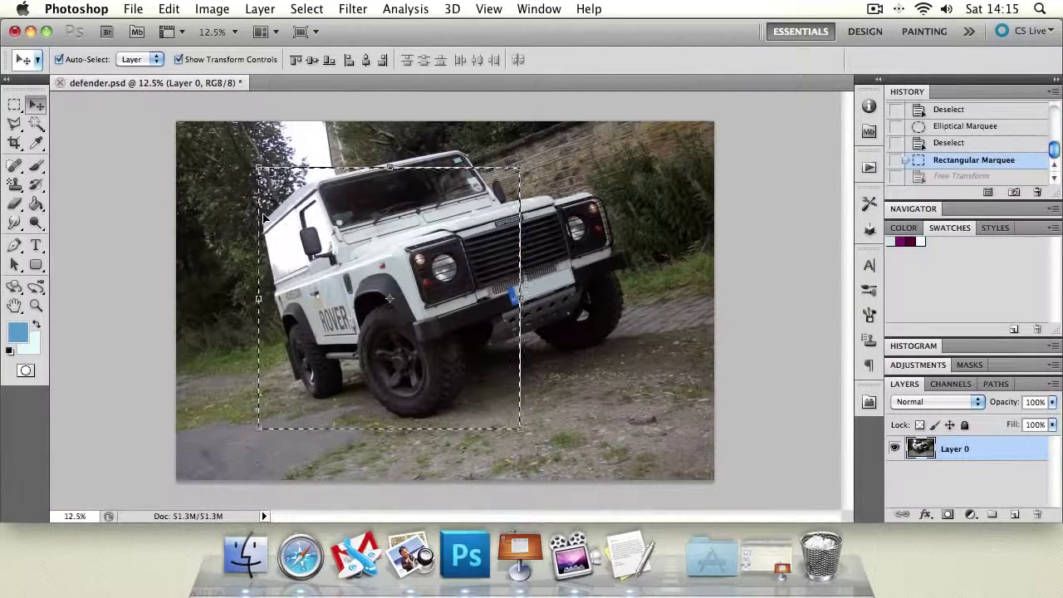
Reshape the square selection into a tall rectangle with Transform Selection and move it over the car's front grille
left_click(312, 14)
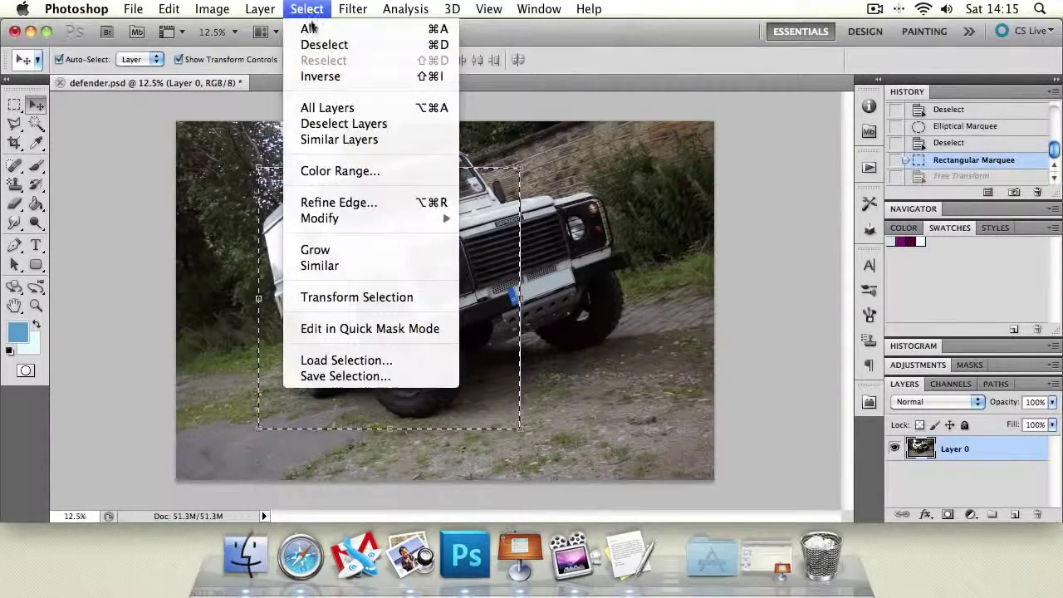
left_click(357, 296)
left_click_drag(259, 168, 224, 245)
left_click_drag(516, 243, 432, 151)
left_click_drag(430, 203, 581, 194)
key("Return")
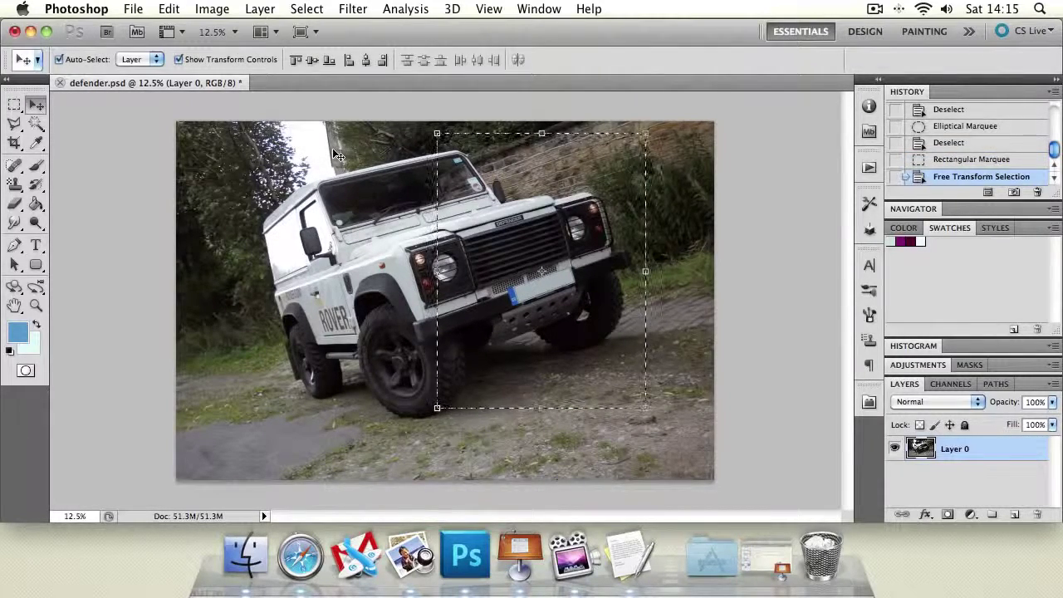
Clear the transformed selection and choose the Polygonal Lasso tool
left_click(14, 123)
key("super+d")
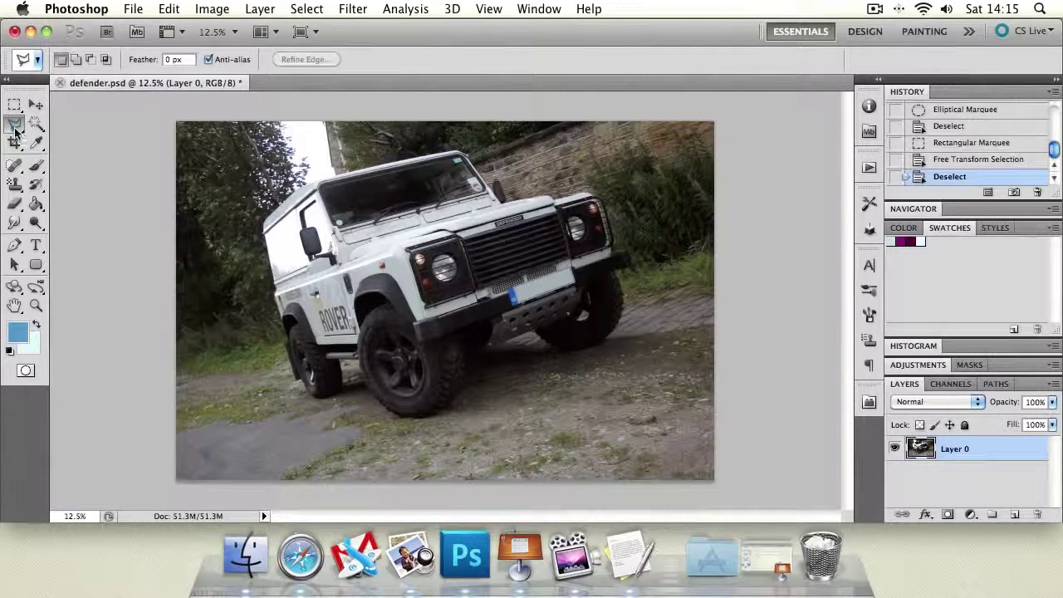
left_click(16, 125)
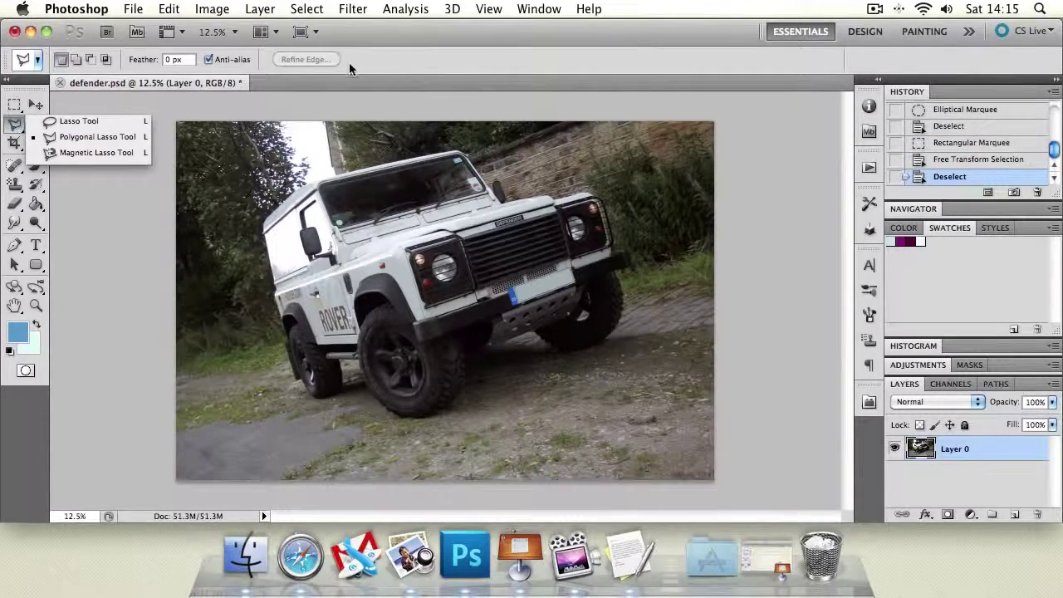
left_click(386, 45)
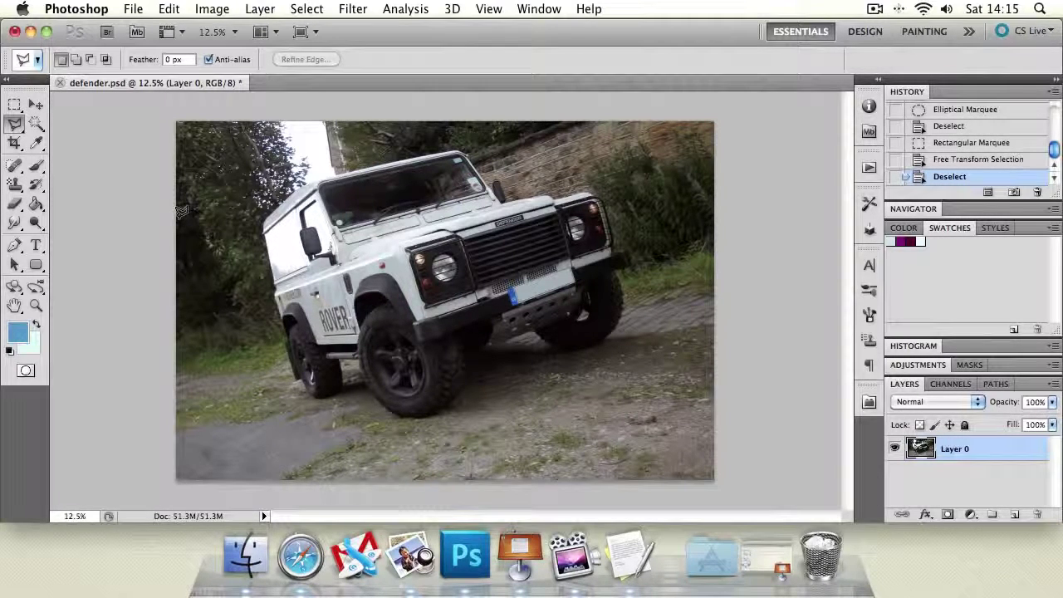
left_click(14, 124)
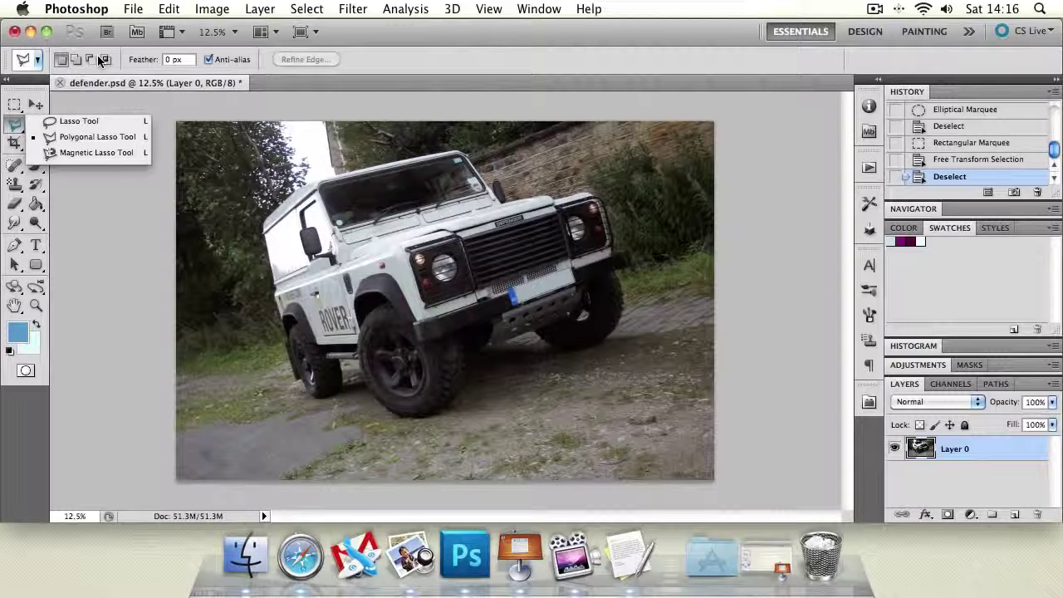
left_click(91, 136)
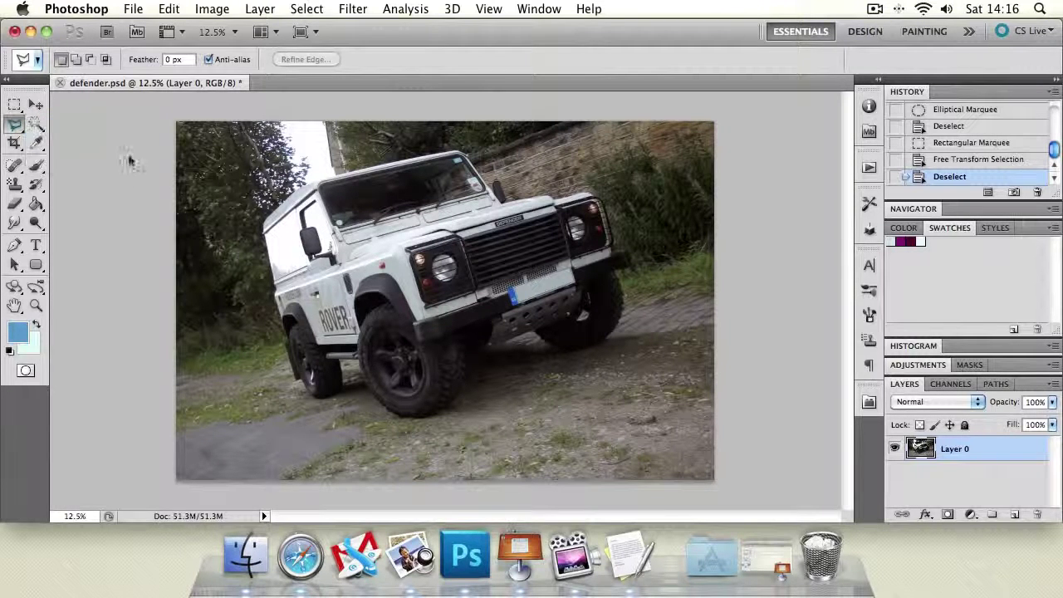
Start a Polygonal Lasso outline at the rear end of the car's roof gutter, working at 100% magnification
left_click(35, 305)
left_click(292, 299)
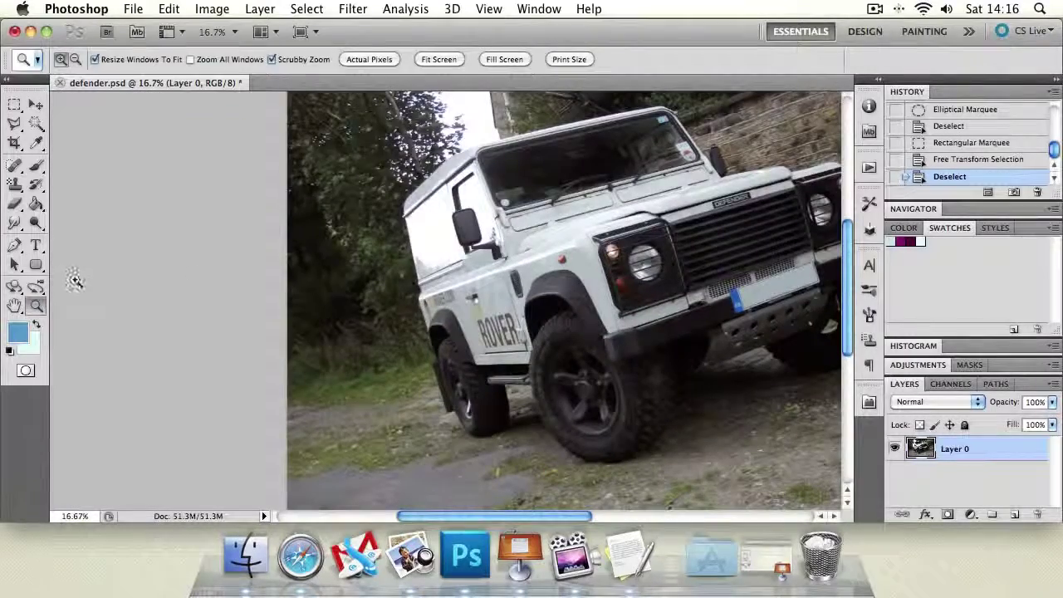
left_click(14, 305)
left_click_drag(673, 317, 526, 332)
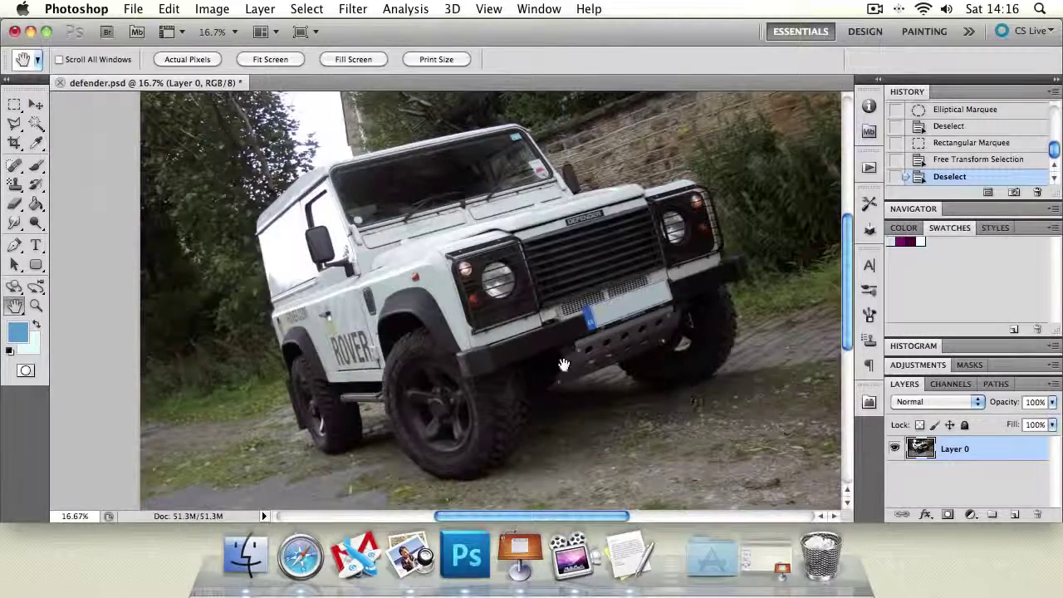
left_click(36, 305)
left_click(166, 312)
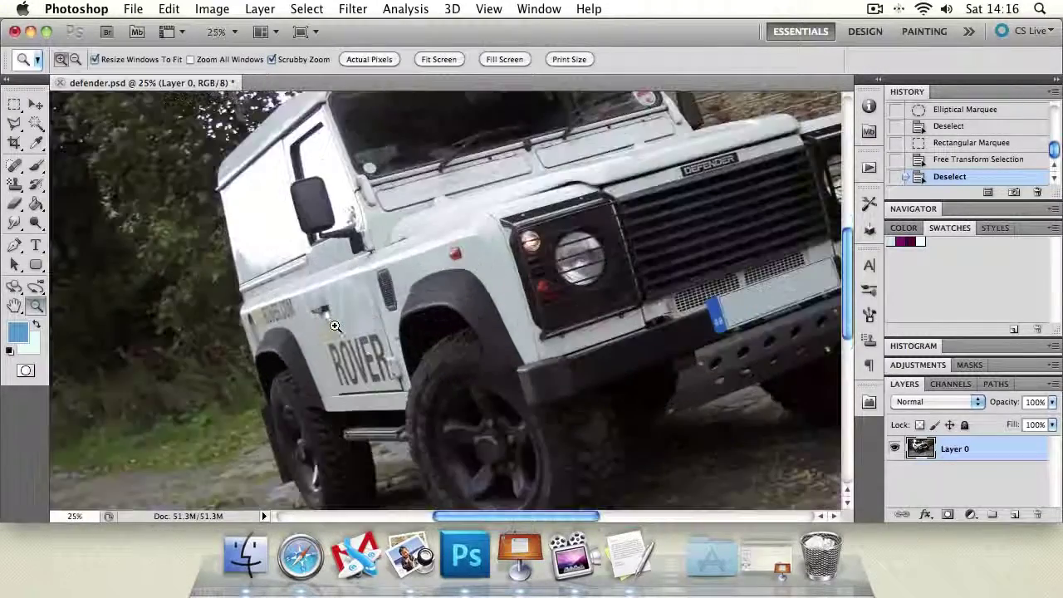
left_click(204, 275)
left_click(175, 240)
left_click(259, 220)
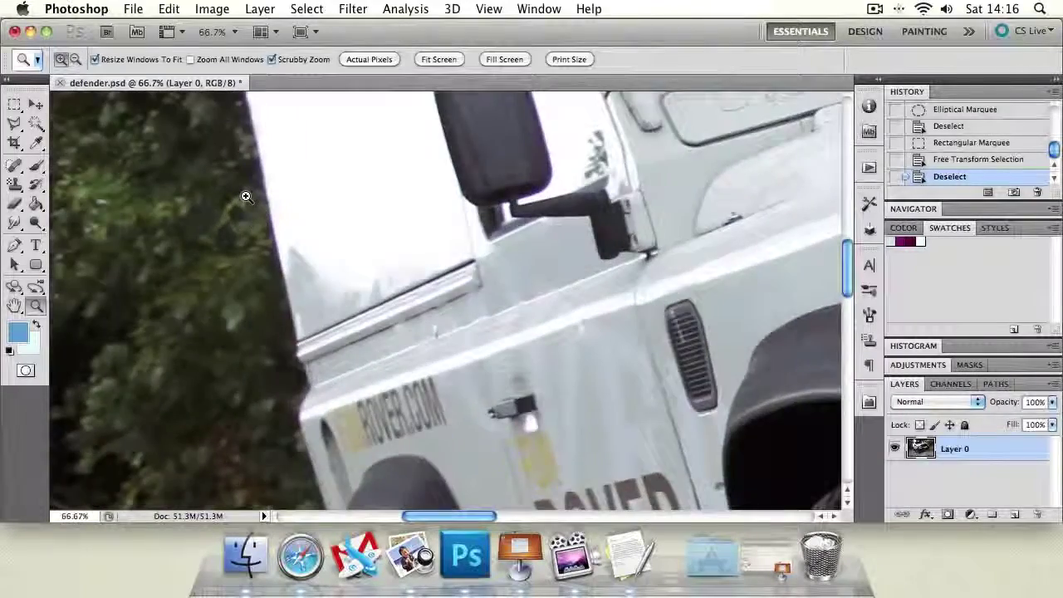
left_click(247, 196)
left_click(14, 305)
left_click_drag(162, 184, 190, 311)
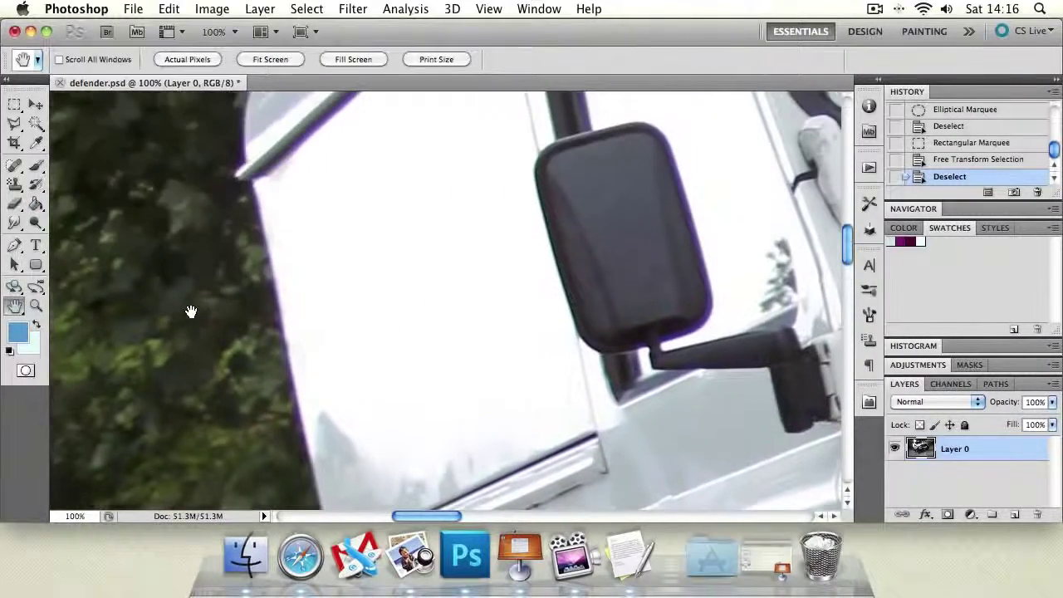
mouse_move(190, 173)
left_mouse_down()
mouse_move(197, 268)
mouse_move(190, 181)
left_mouse_up()
left_click(13, 124)
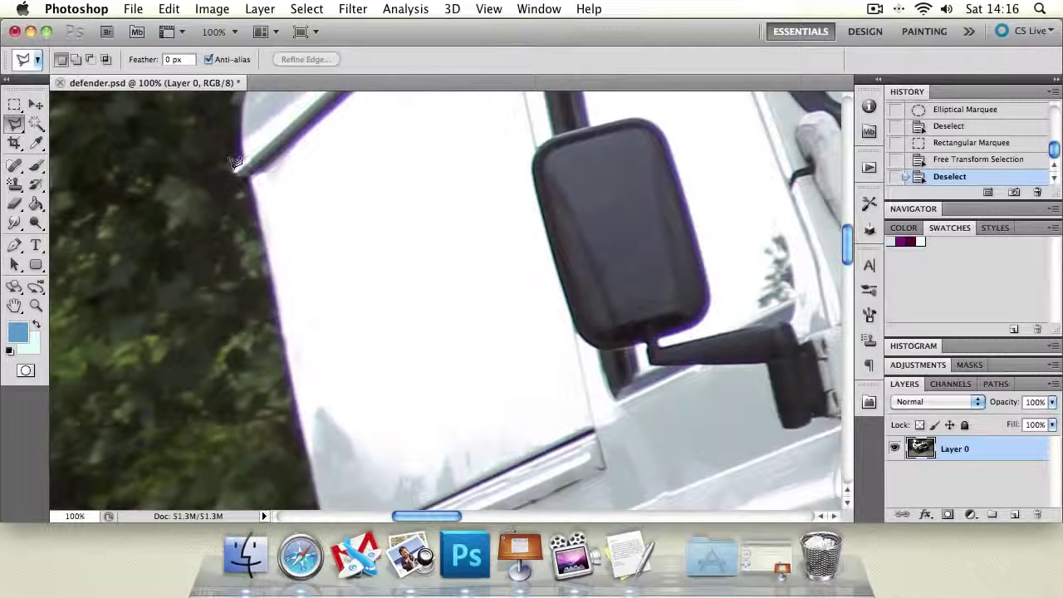
left_click(14, 123)
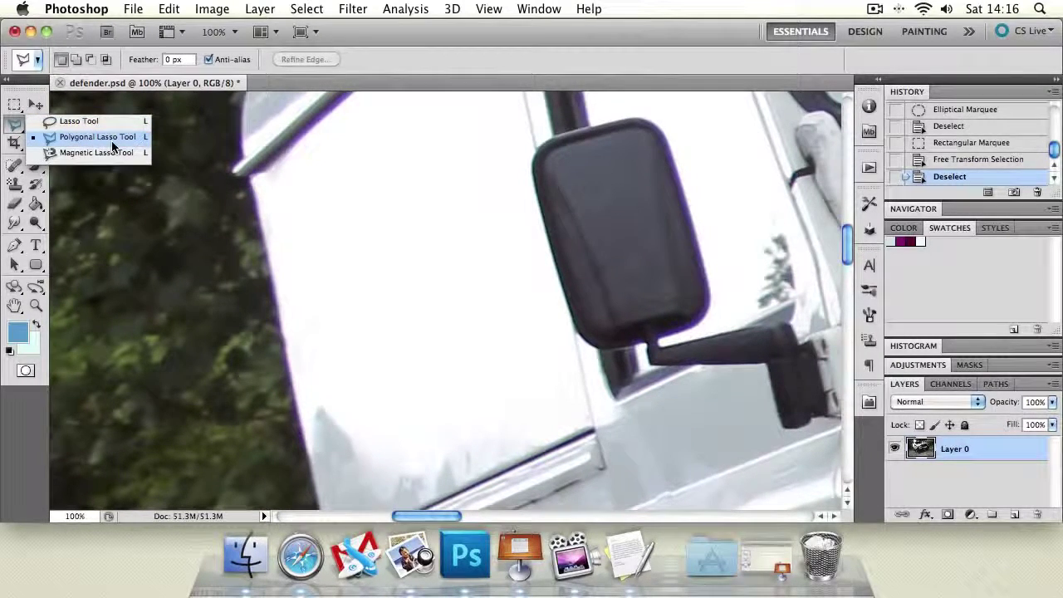
left_click(113, 146)
left_click(244, 170)
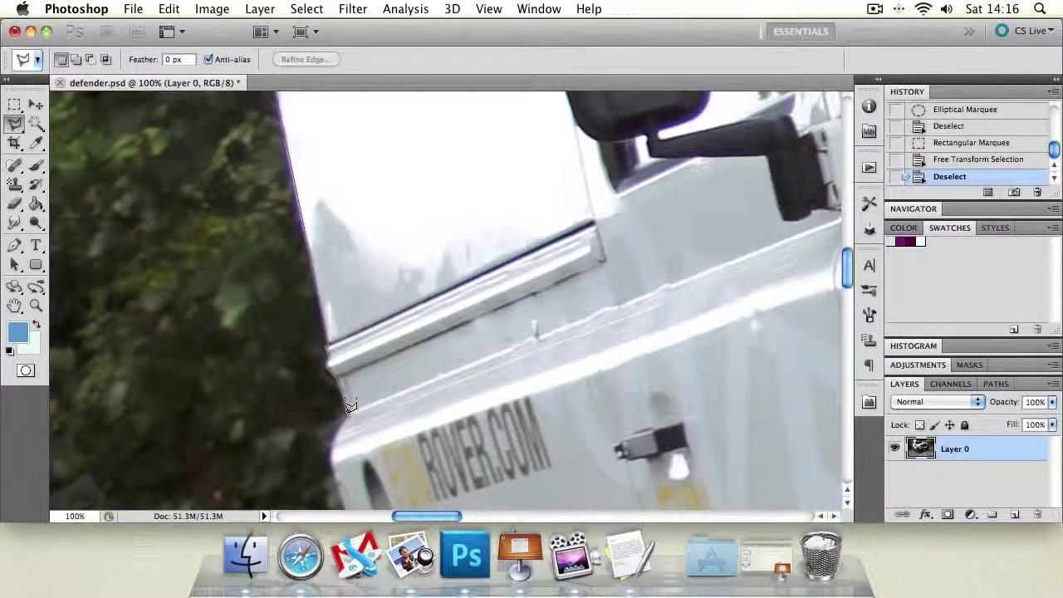
Continue the Polygonal Lasso outline down the car's rear bodywork edge and along the back of the rear wheel arch
mouse_move(305, 531)
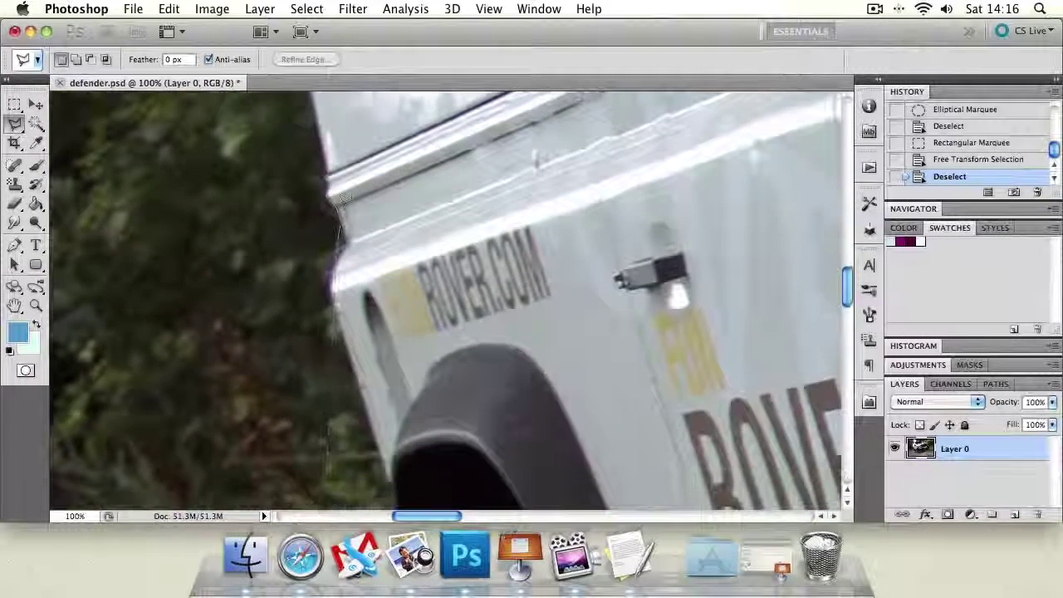
left_click(321, 281)
left_click(331, 298)
mouse_move(398, 533)
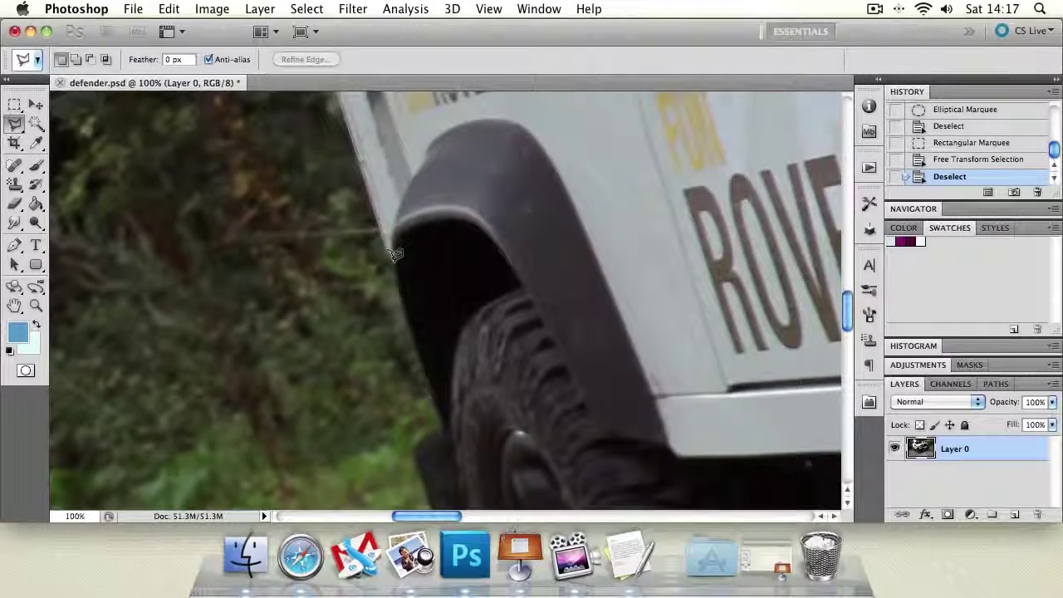
left_click(392, 261)
left_click(399, 291)
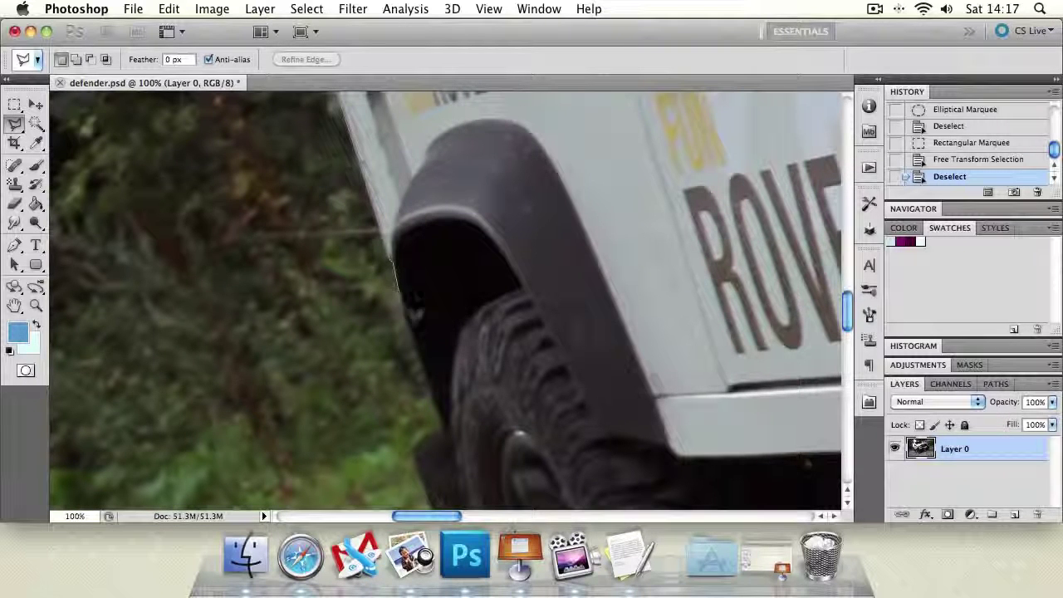
left_click(444, 421)
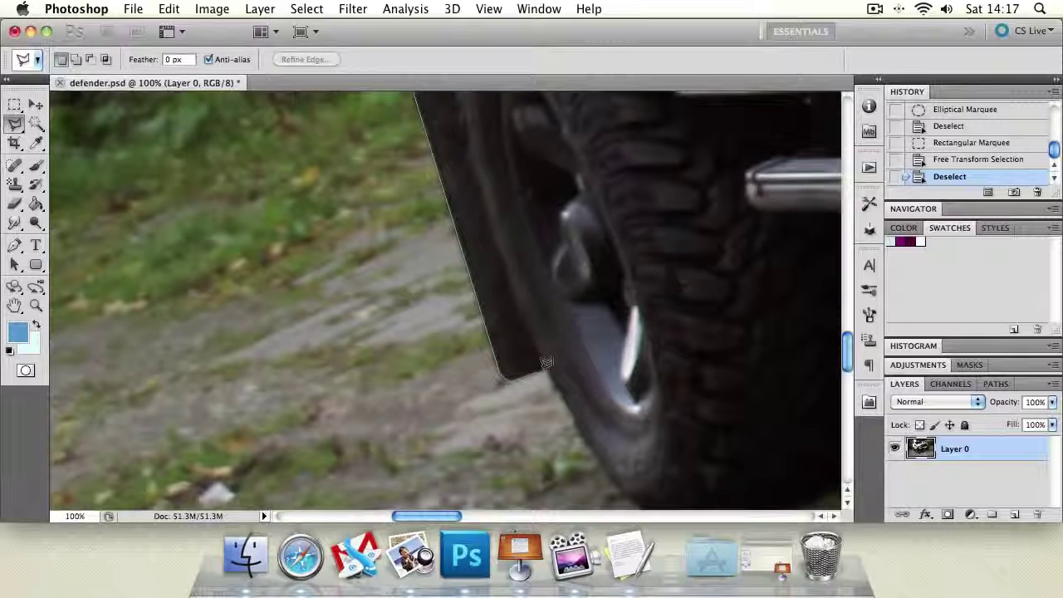
Continue the Polygonal Lasso outline from the rear mudflap's lower edge around the bottom of the rear tyre
left_click(544, 373)
scroll(719, 401, "right", 3)
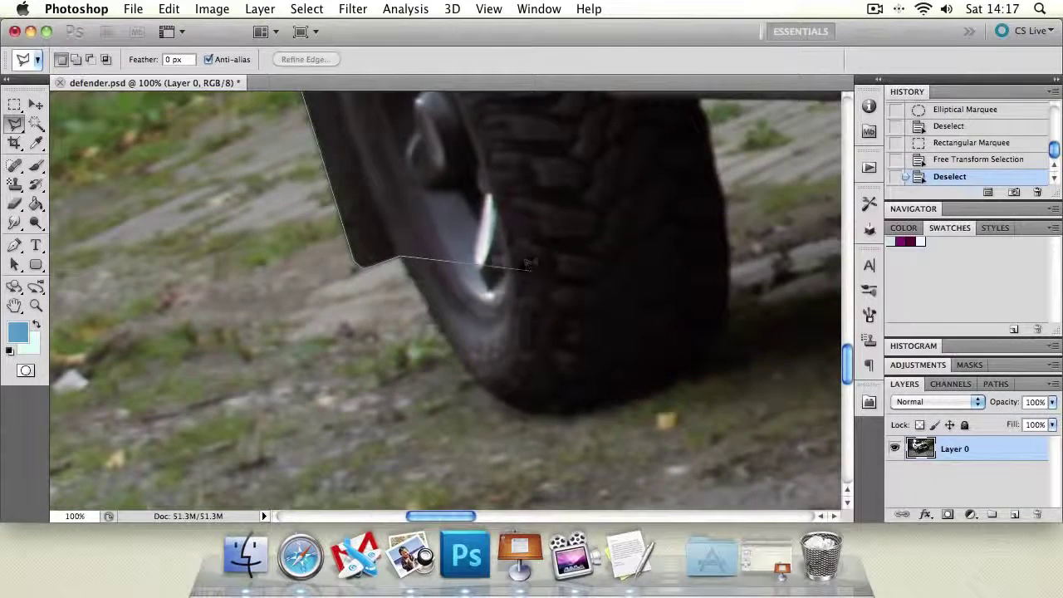
left_click(454, 351)
left_click(490, 393)
left_click(531, 412)
left_click(561, 416)
left_click(716, 370)
Route the outline outside the canvas around the photo's lower-left background and close it beside the rear roof gutter
mouse_move(704, 577)
left_mouse_down()
mouse_move(702, 408)
mouse_move(6, 375)
mouse_move(249, 335)
mouse_move(178, 102)
mouse_move(162, 91)
left_mouse_up()
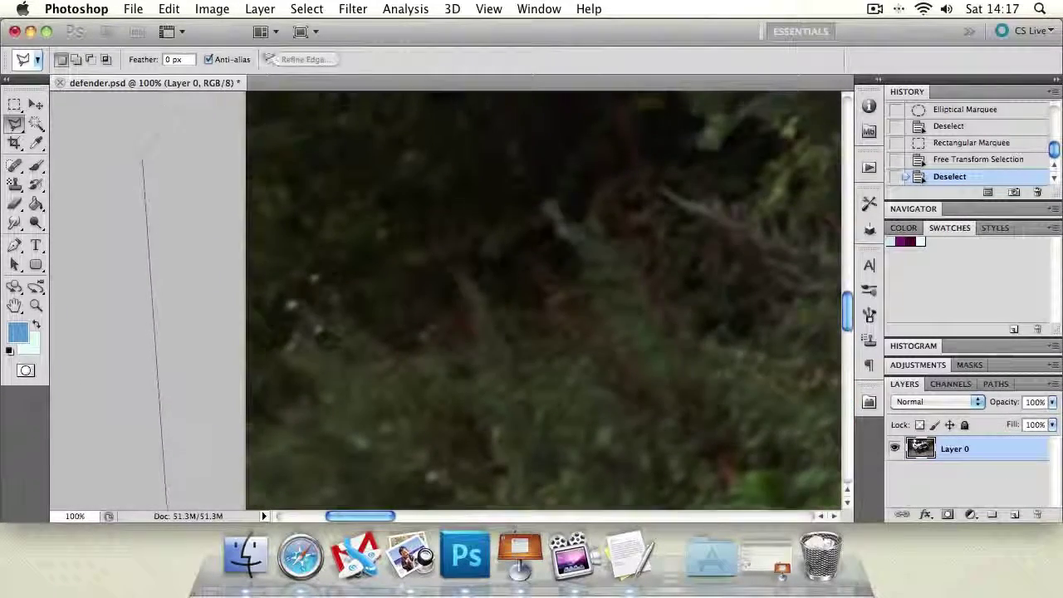
left_click(142, 155)
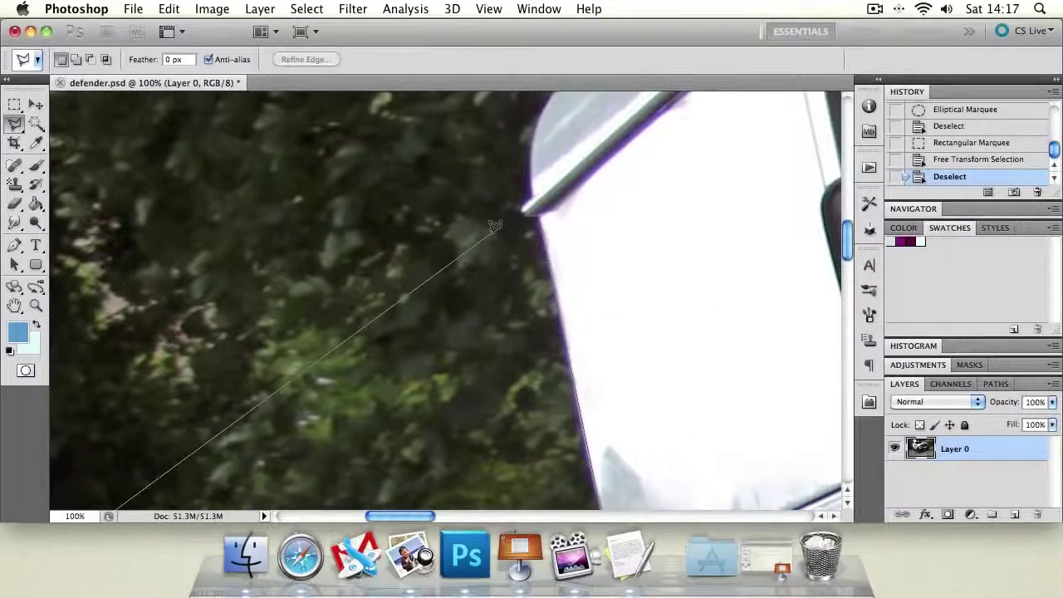
double_click(498, 220)
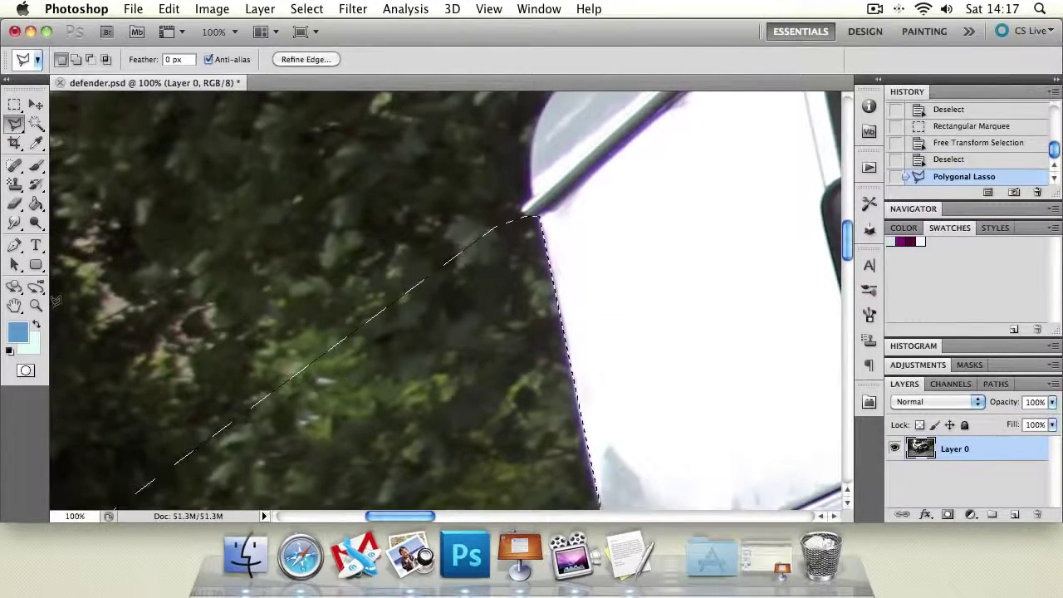
Delete the selected background behind the car's rear and clear the selection
key("z")
left_click(518, 289, "alt")
left_click(517, 289, "alt")
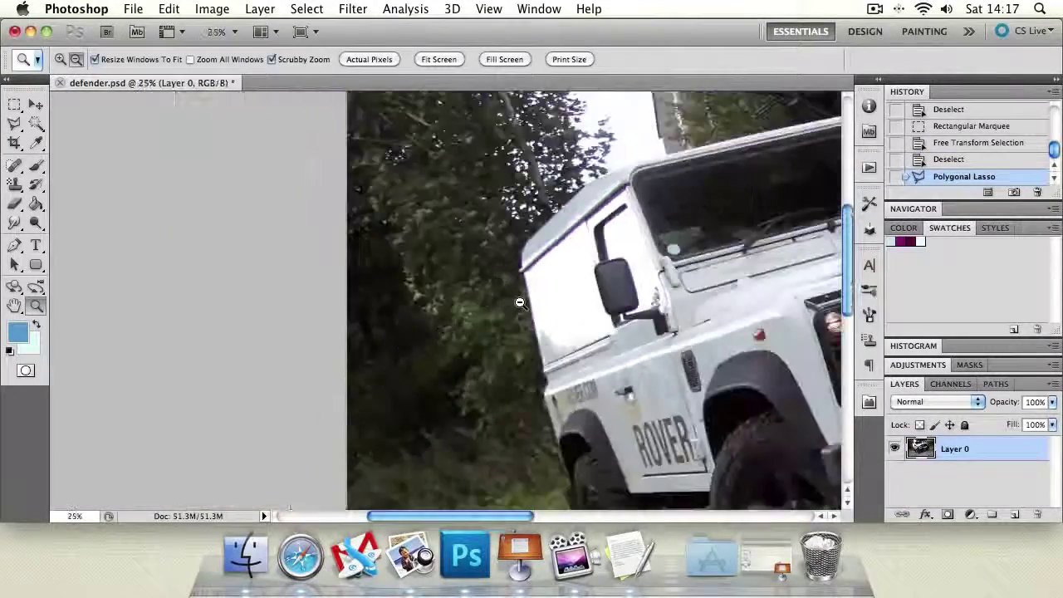
left_click(517, 291, "alt")
left_click(517, 292, "alt")
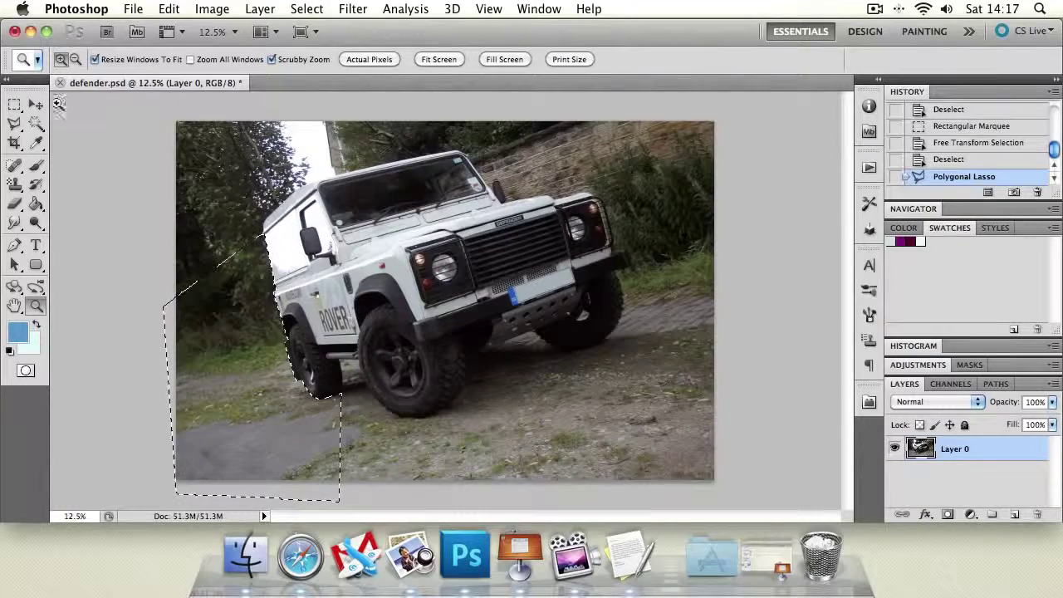
key("Delete")
key("l")
key("ctrl+d")
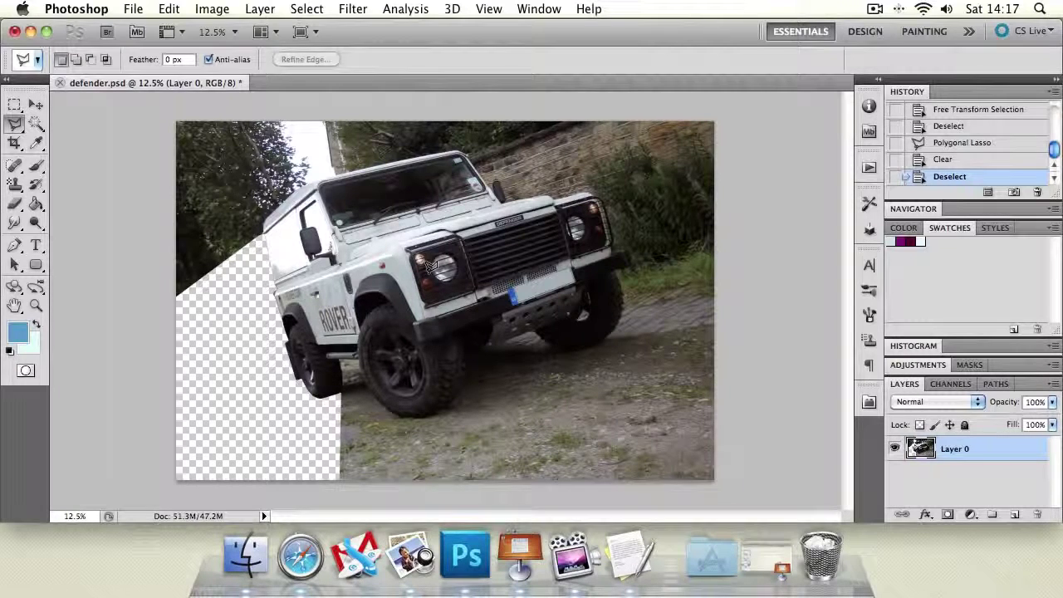
Step back through the deselection and the deletion, redo the deletion, and nudge the restored selection slightly
key("super+alt+z")
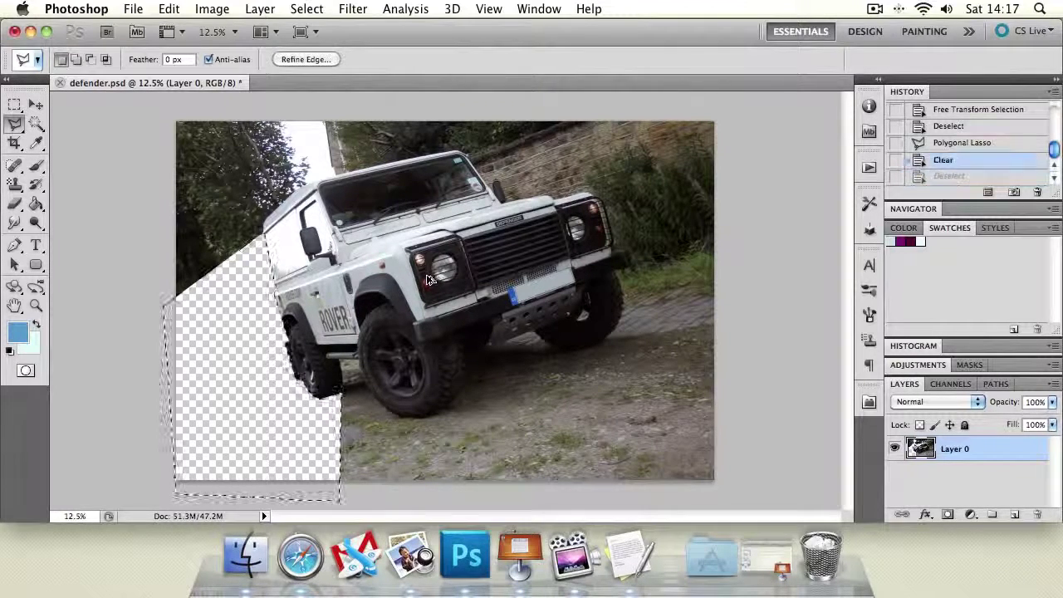
key("super+alt+z")
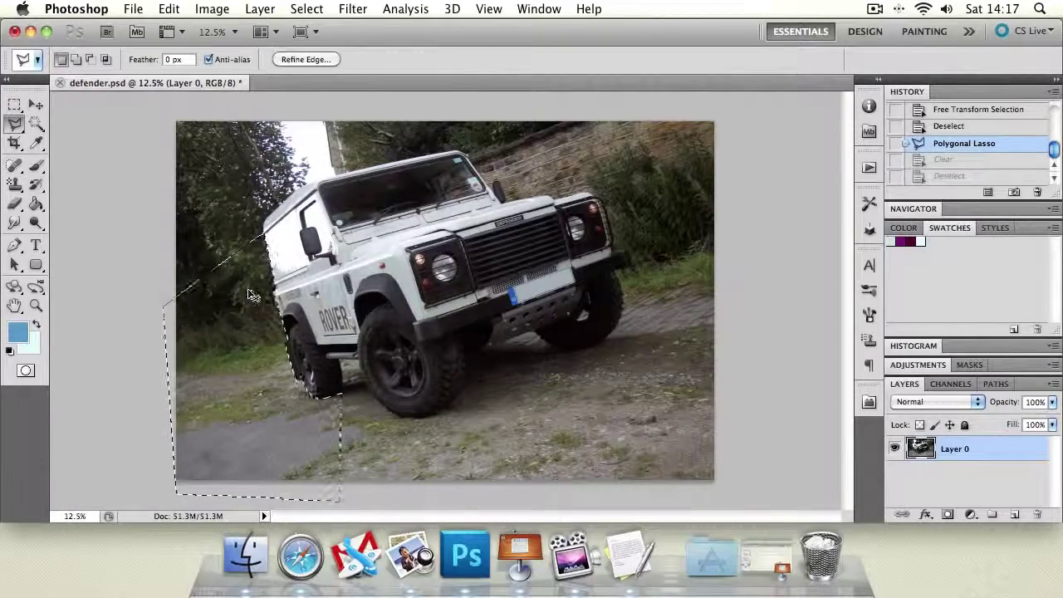
key("super+shift+z")
left_click_drag(249, 291, 247, 291)
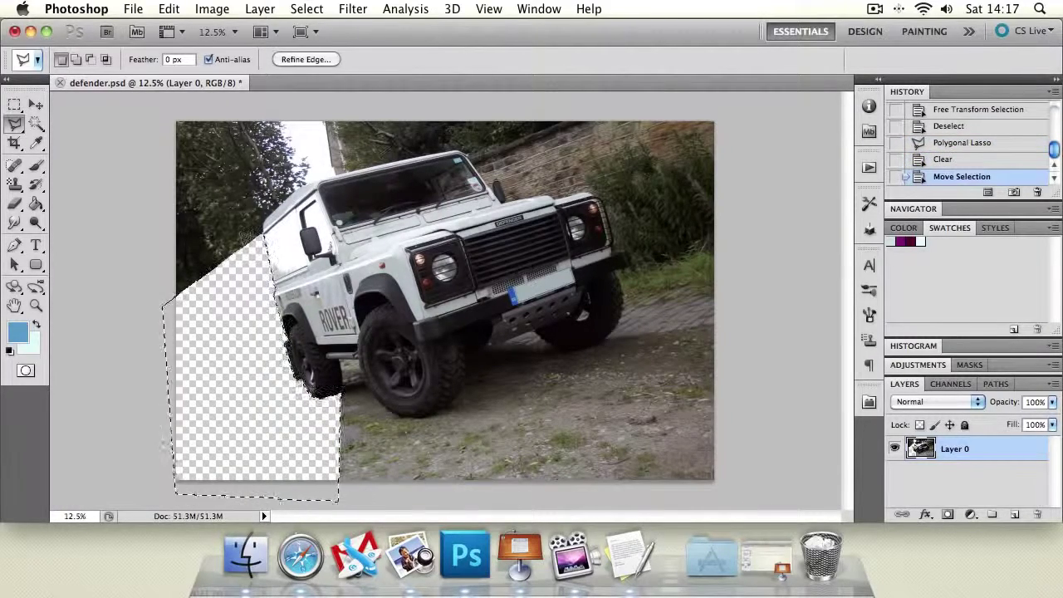
key("Delete")
left_click(681, 228)
double_click(681, 218)
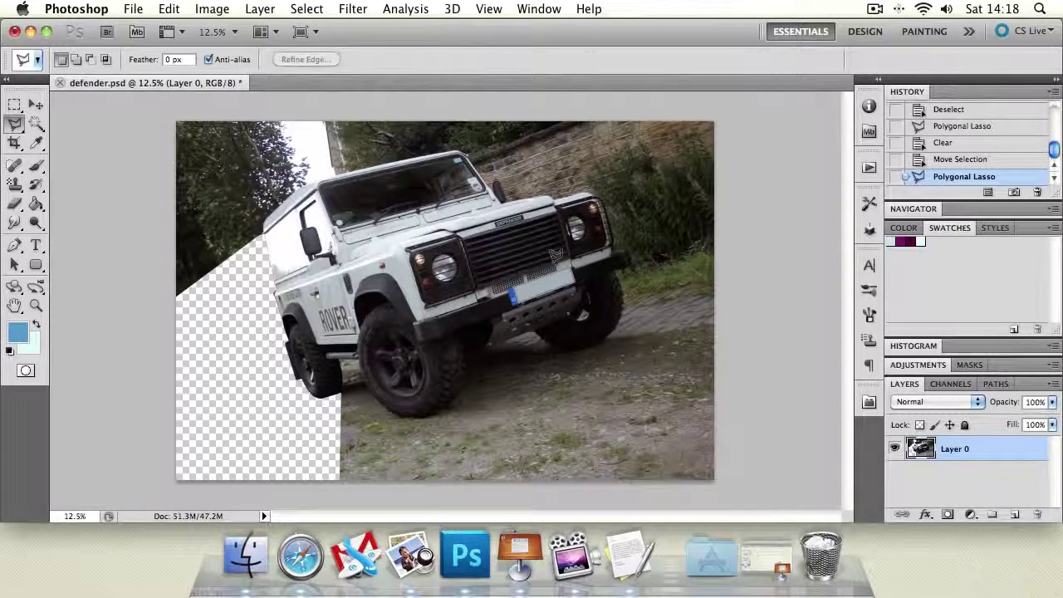
key("super+z")
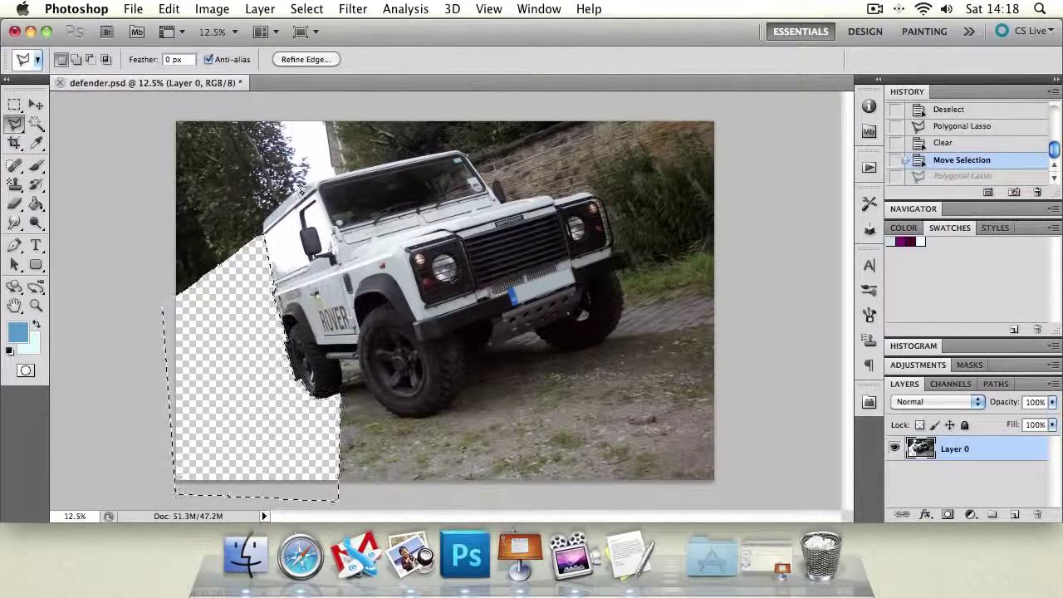
Add a Polygonal Lasso area covering the background above the bonnet to the existing selection, delete its contents, and deselect
key("shift")
left_click(500, 201)
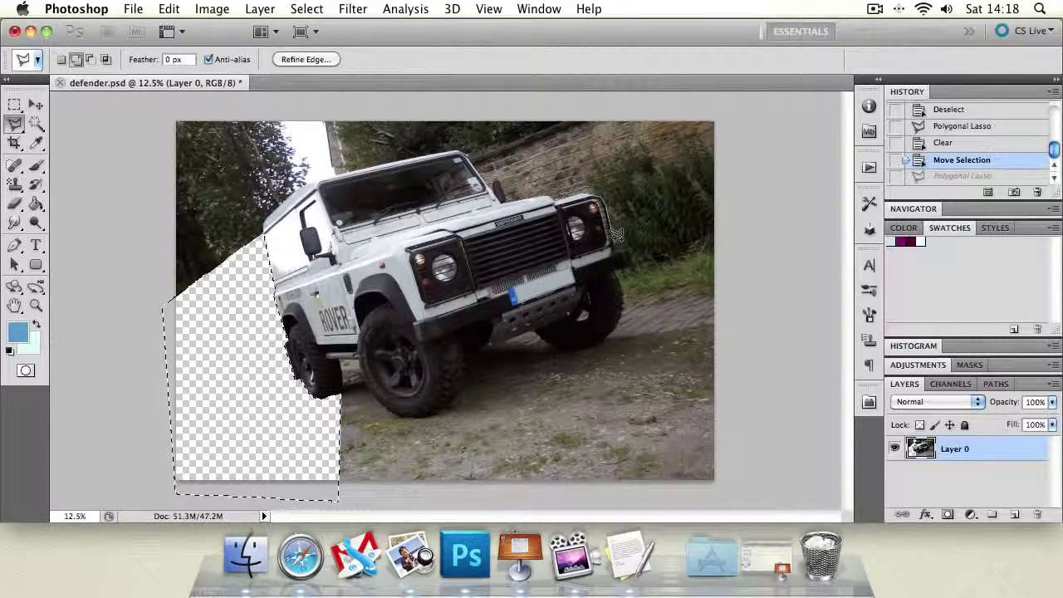
left_click(817, 242)
left_click(762, 120)
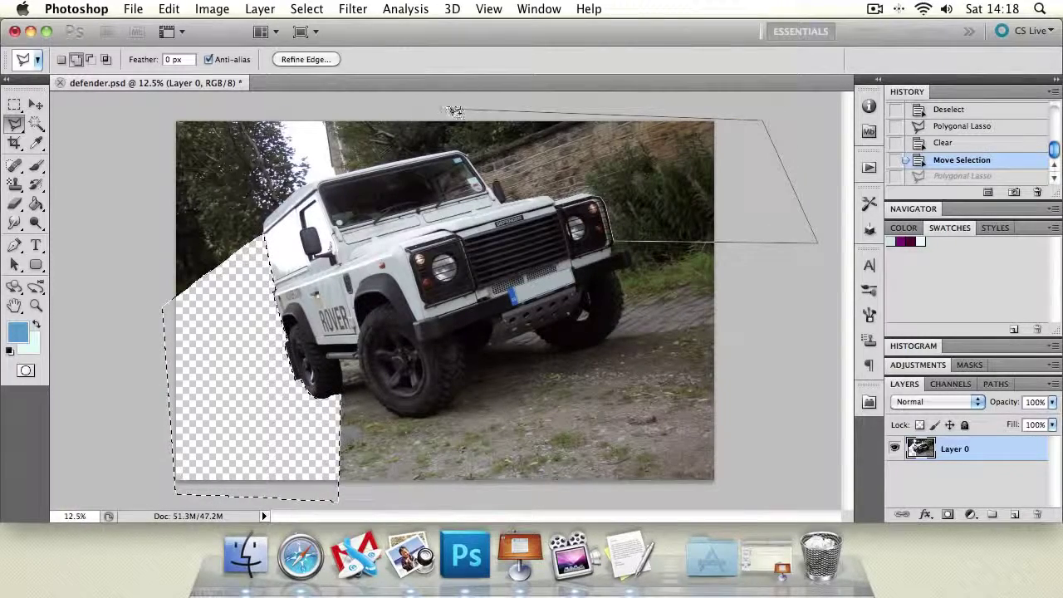
left_click(509, 189)
key("Delete")
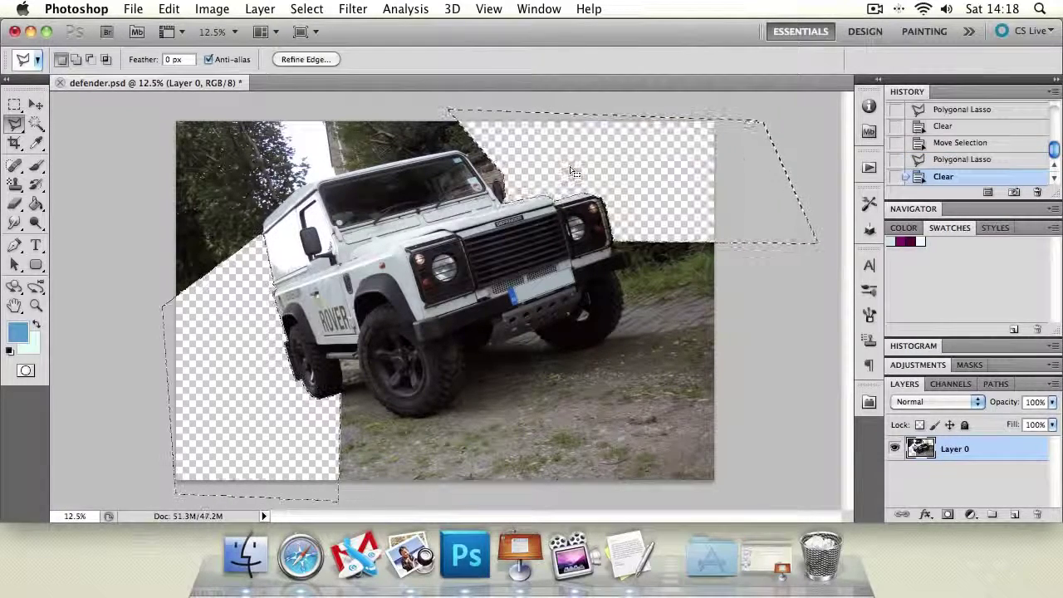
key("super+d")
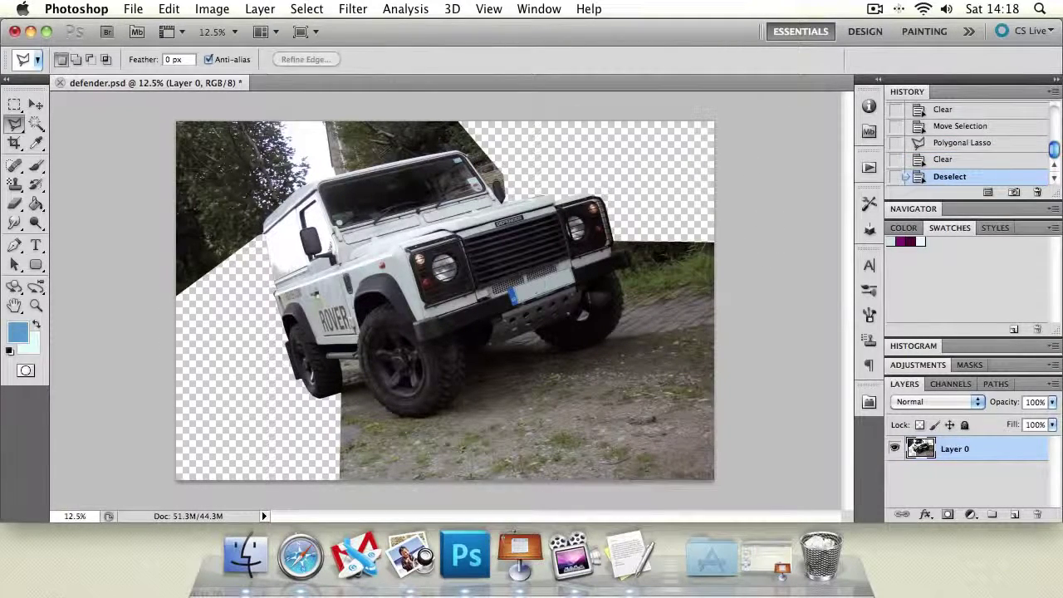
Select the background strip along the photo's right edge beside the front bumper with the Polygonal Lasso, delete it, and deselect
left_click(635, 236)
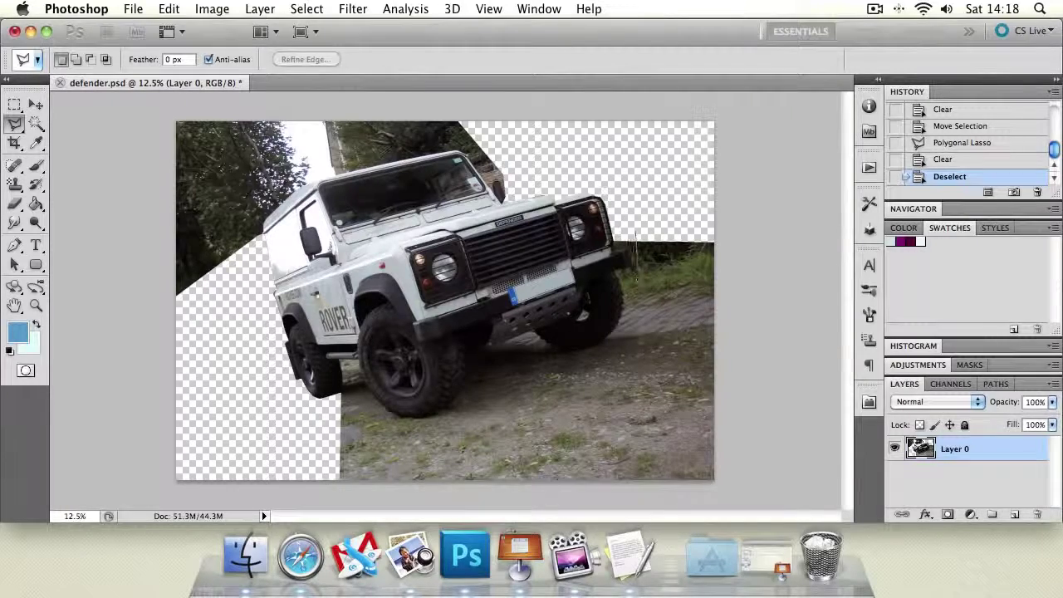
left_click(737, 498)
left_click(780, 428)
left_click(775, 324)
left_click(742, 223)
left_click(638, 231)
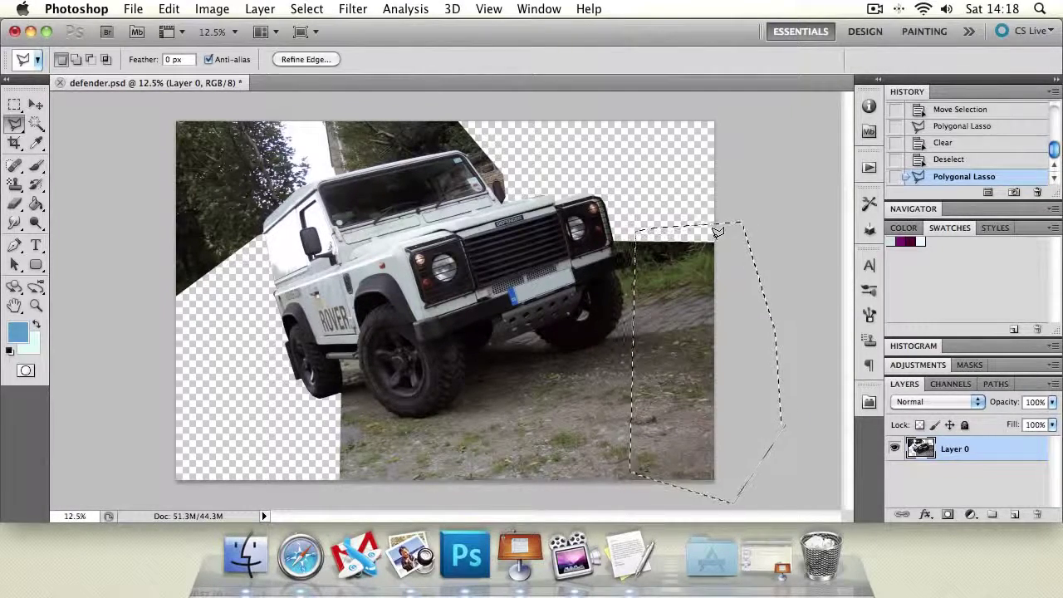
key("Delete")
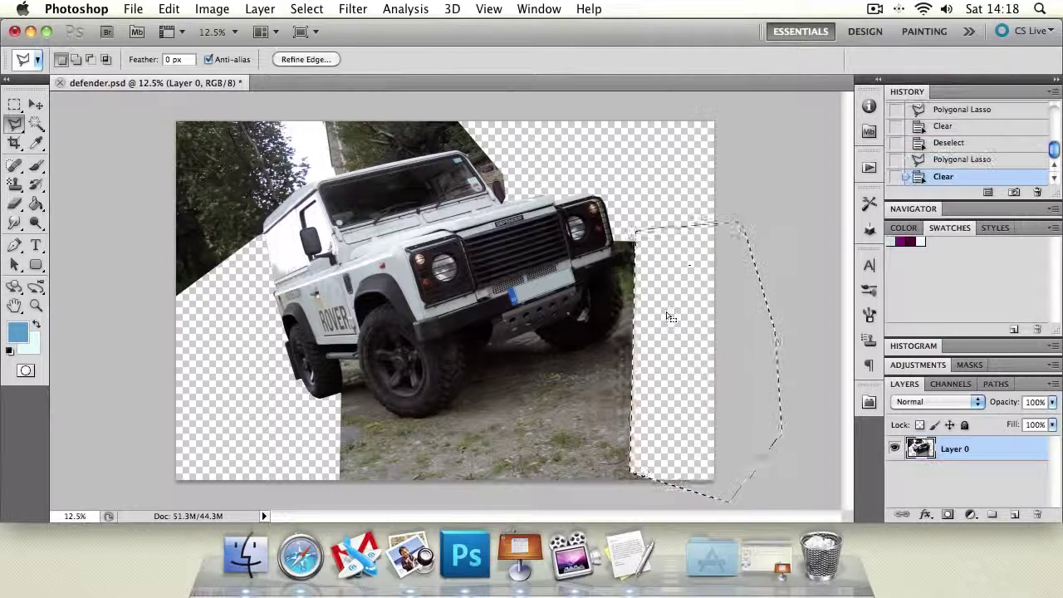
key("super+d")
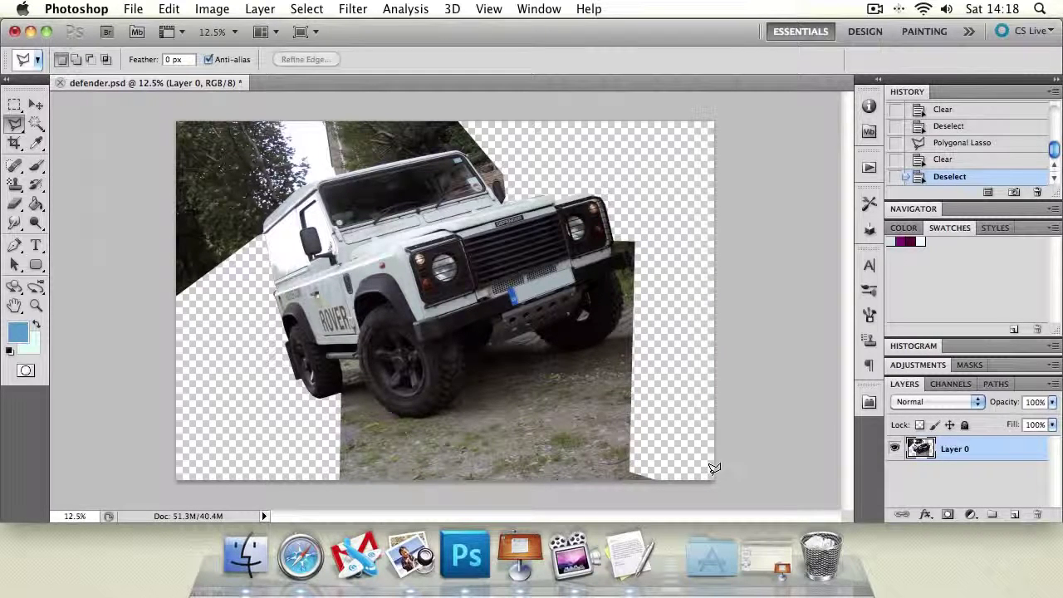
Select the strip of ground below the front wheel with the Polygonal Lasso, delete it, and deselect
left_click(683, 422)
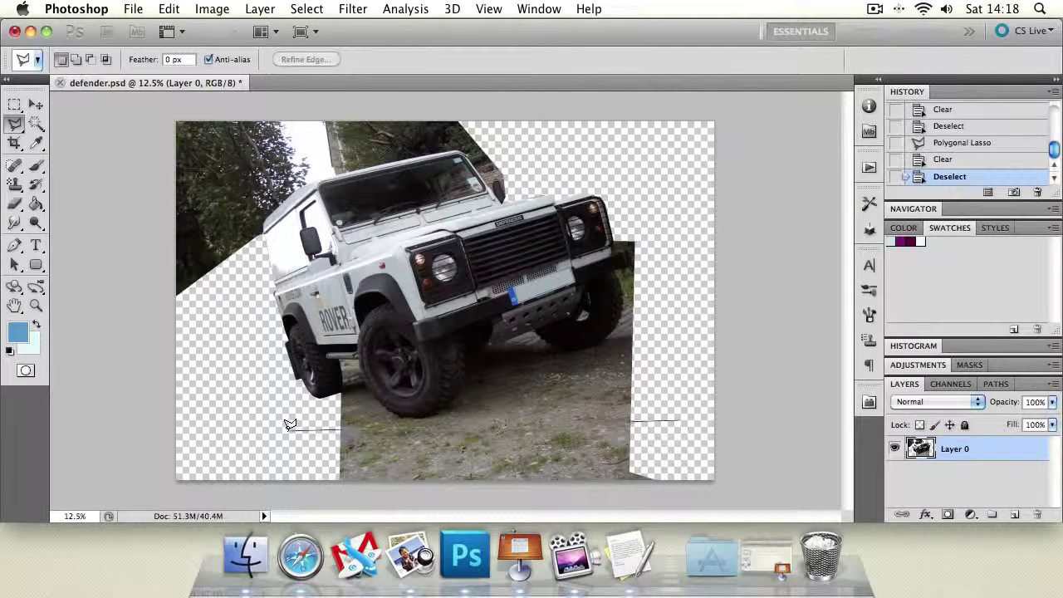
left_click(287, 430)
left_click(287, 501)
left_click(688, 501)
left_click(684, 422)
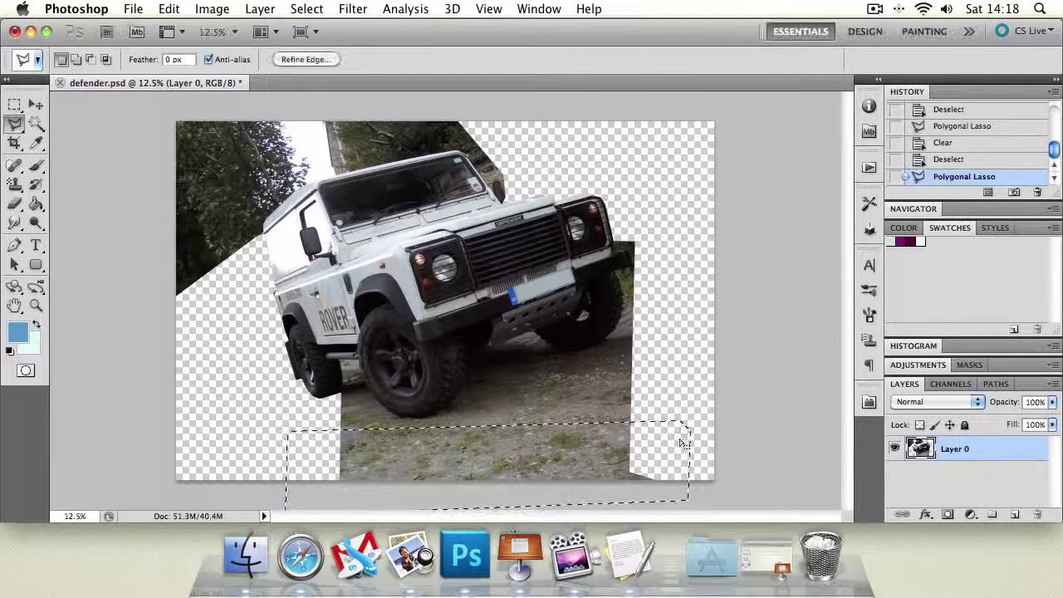
key("Delete")
key("super+d")
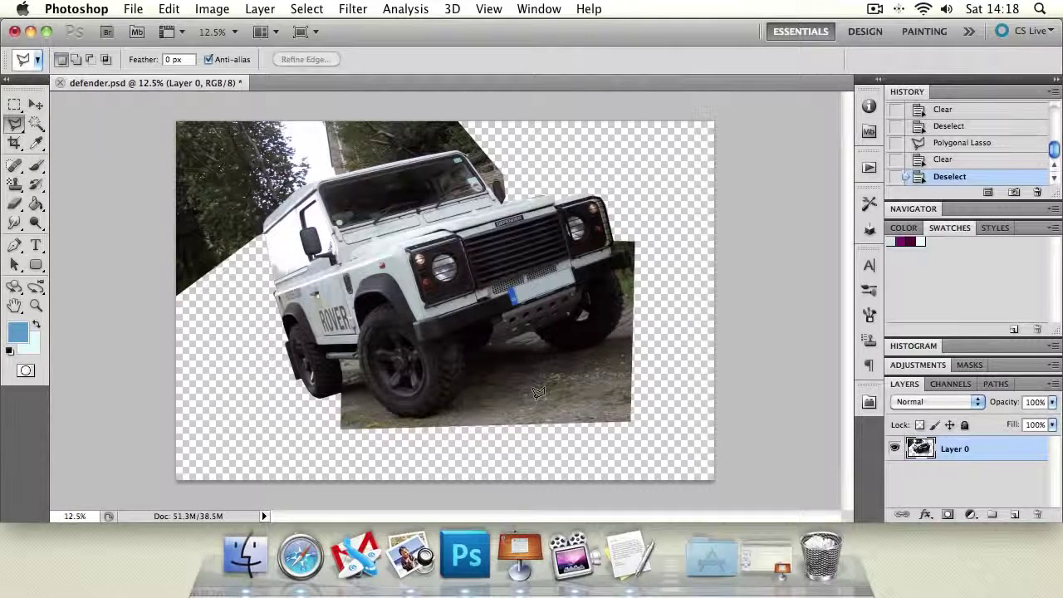
Start a Polygonal Lasso outline around the roof gutter's front end above the windscreen corner, working at 200% magnification
left_click(36, 305)
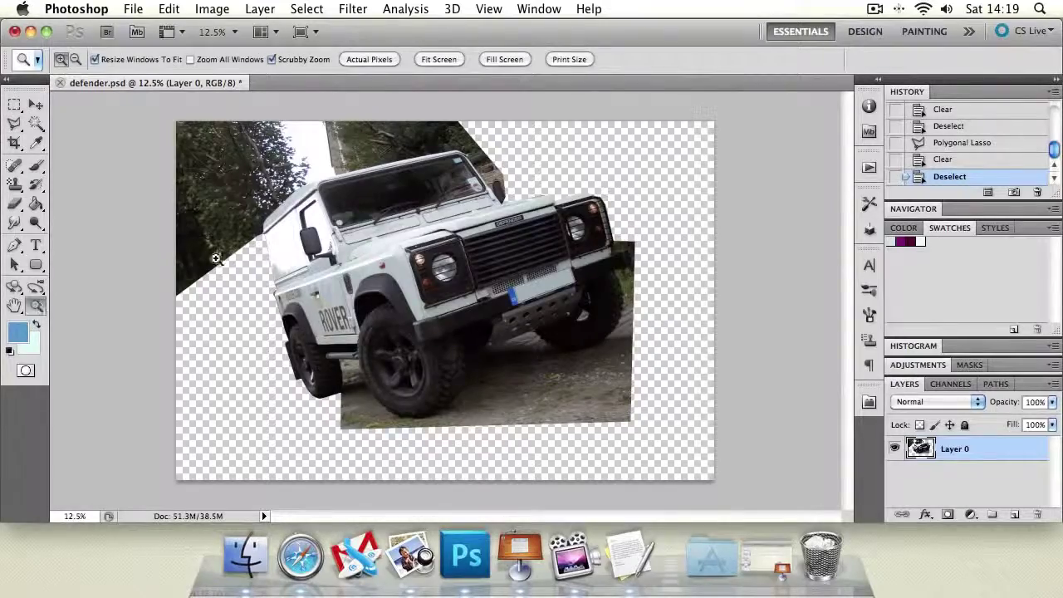
left_click(368, 192)
left_click(368, 191)
left_click_drag(682, 448, 755, 396)
left_click(784, 390)
left_click(822, 397)
key("h")
left_click_drag(568, 238, 299, 291)
left_click(14, 125)
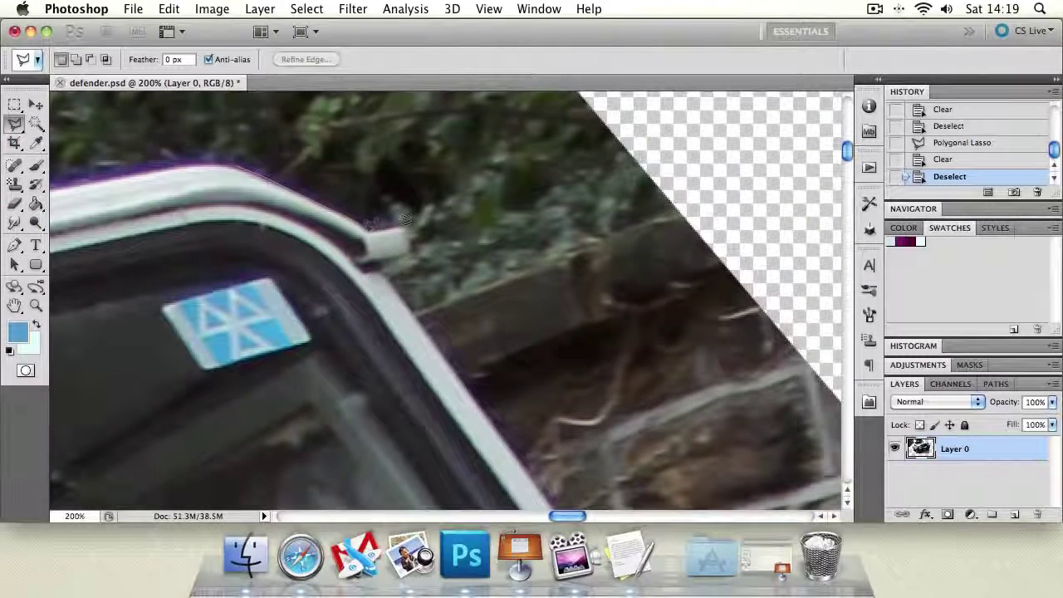
left_click(380, 257)
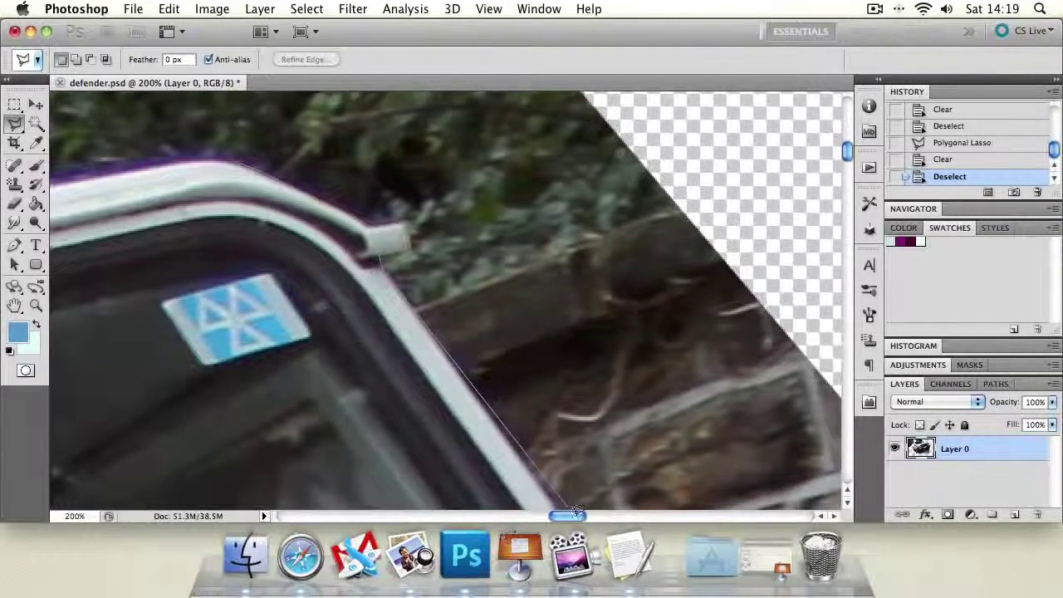
Try to outline the background beside the windscreen pillar with the Polygonal Lasso, and deselect the resulting area
scroll(572, 500, "down", 5)
scroll(483, 404, "up", 6)
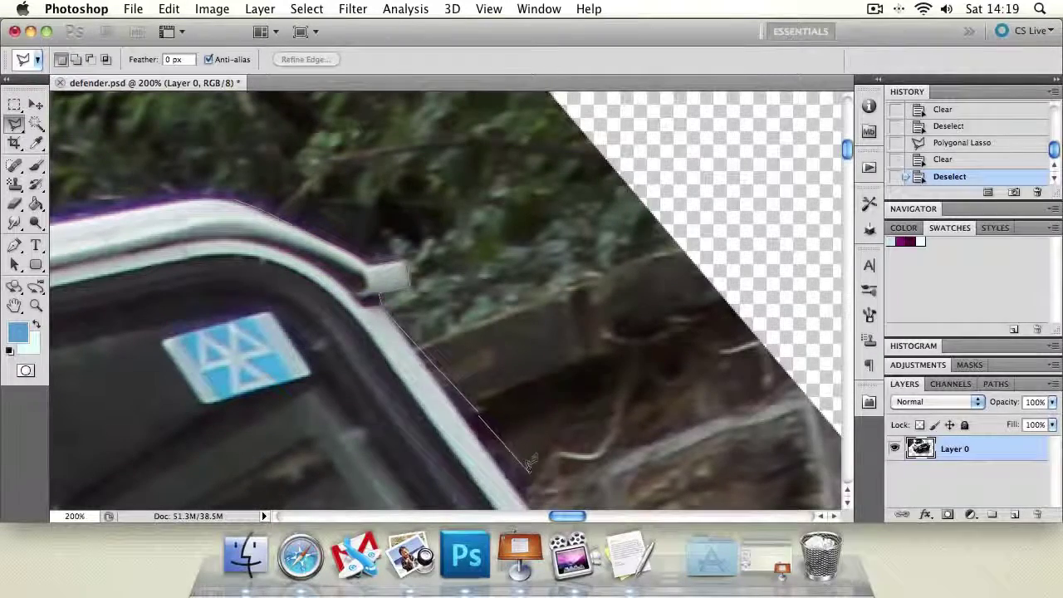
scroll(539, 486, "down", 3)
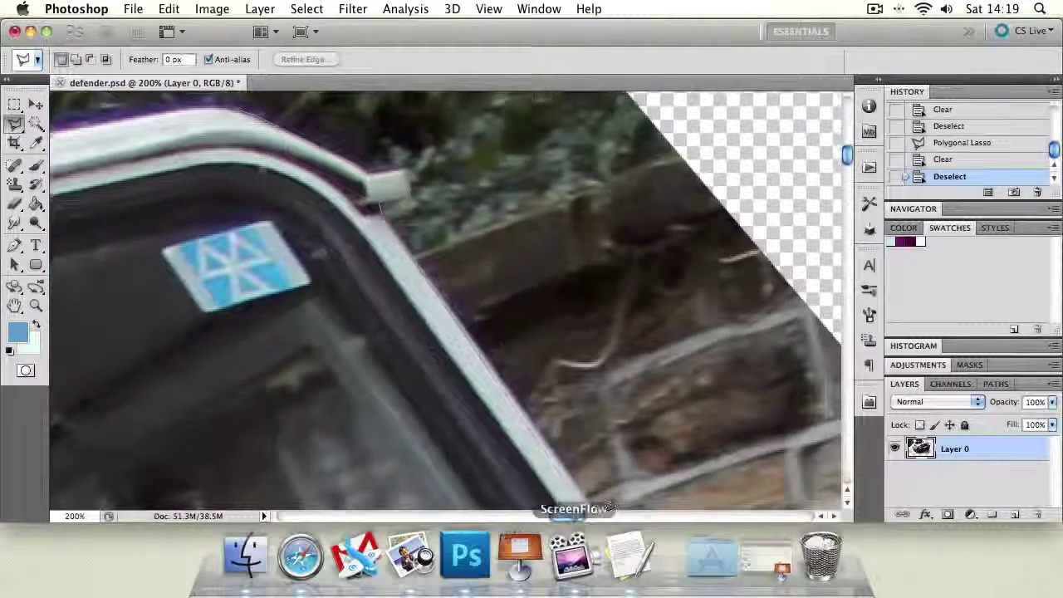
scroll(818, 498, "down", 3)
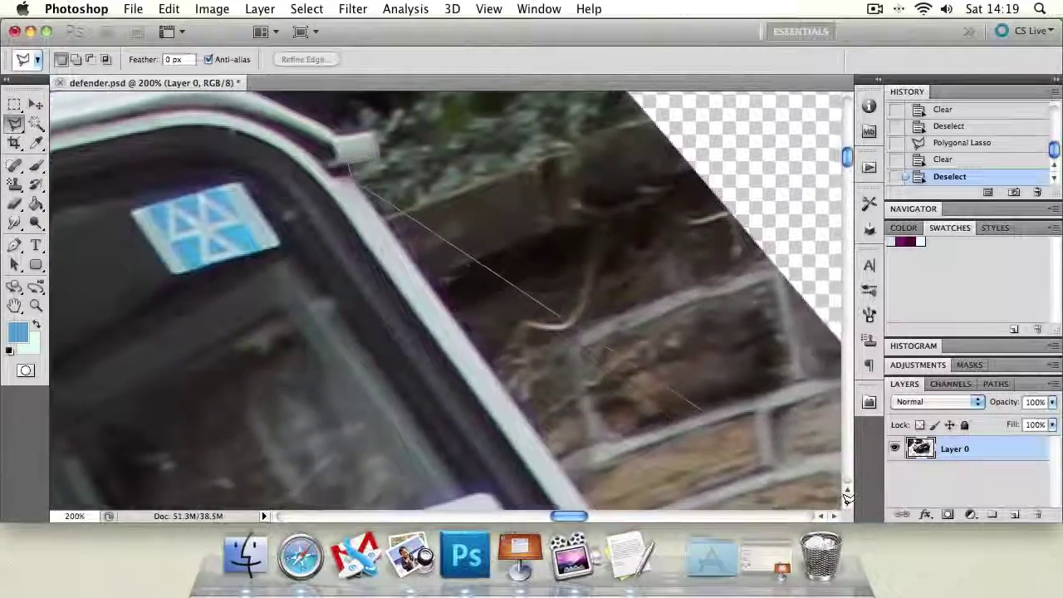
scroll(840, 513, "down", 5)
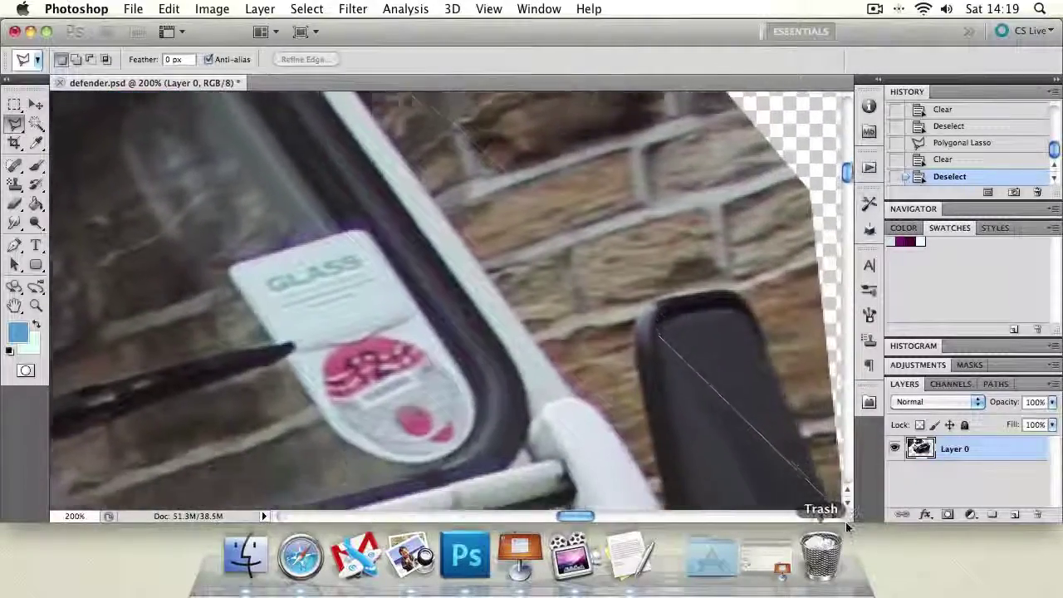
scroll(834, 515, "down", 3)
scroll(818, 507, "right", 5)
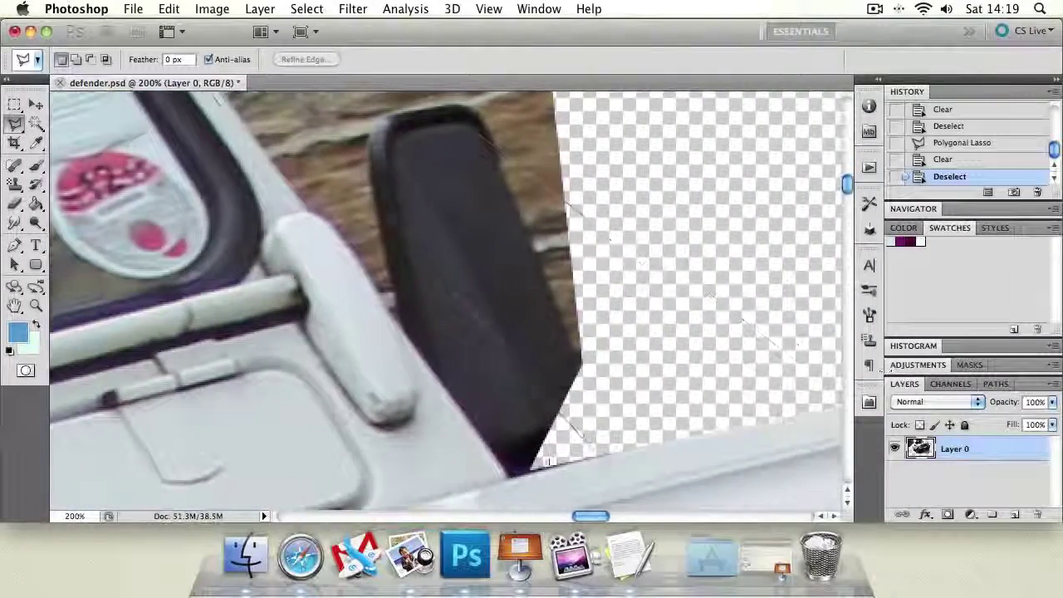
scroll(352, 379, "up", 8)
scroll(352, 379, "left", 2)
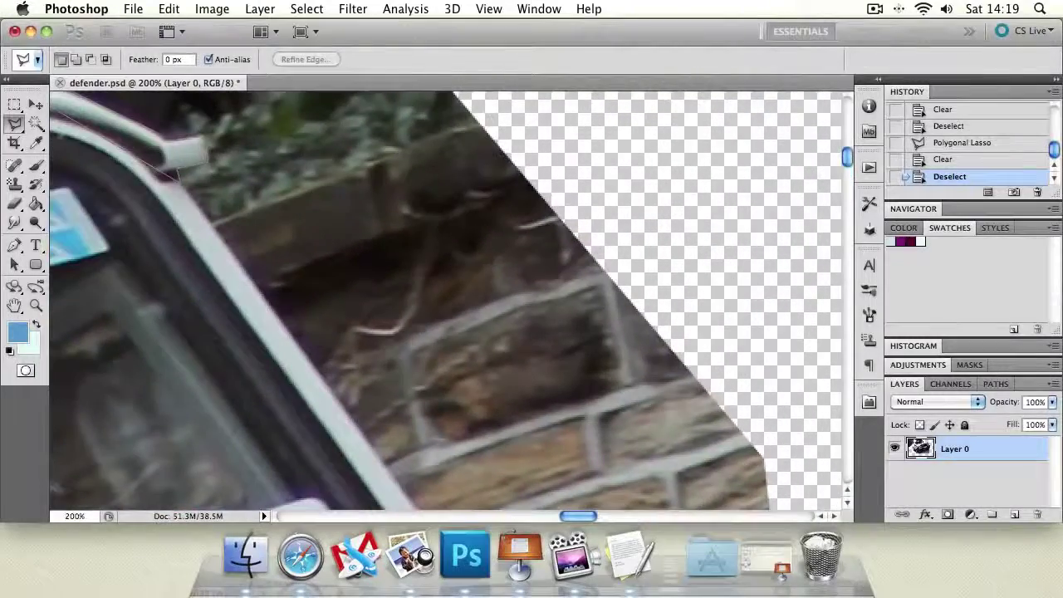
scroll(448, 299, "down", 10)
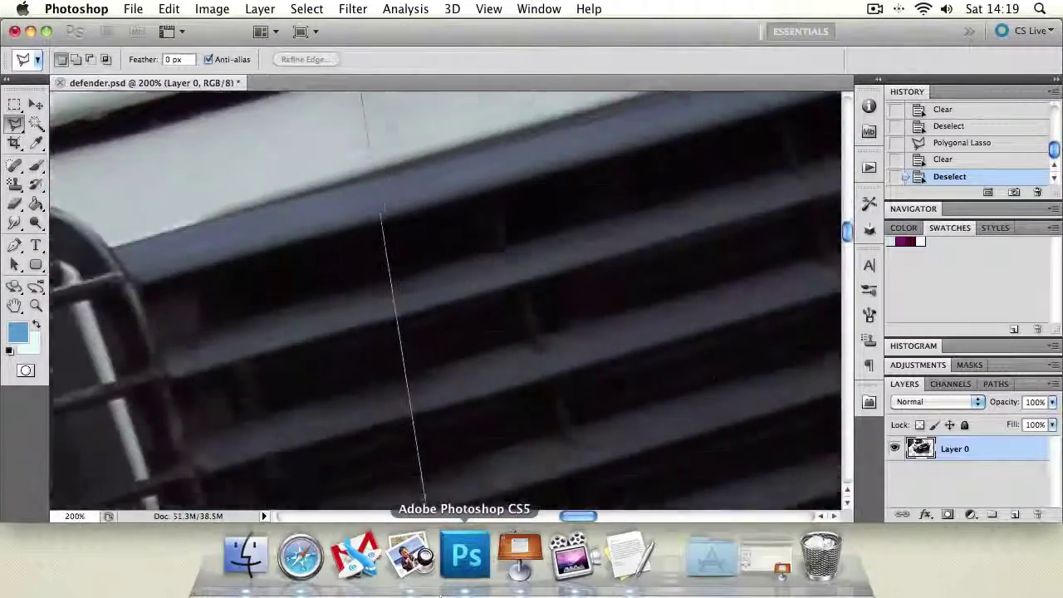
scroll(448, 299, "up", 10)
scroll(449, 299, "right", 1)
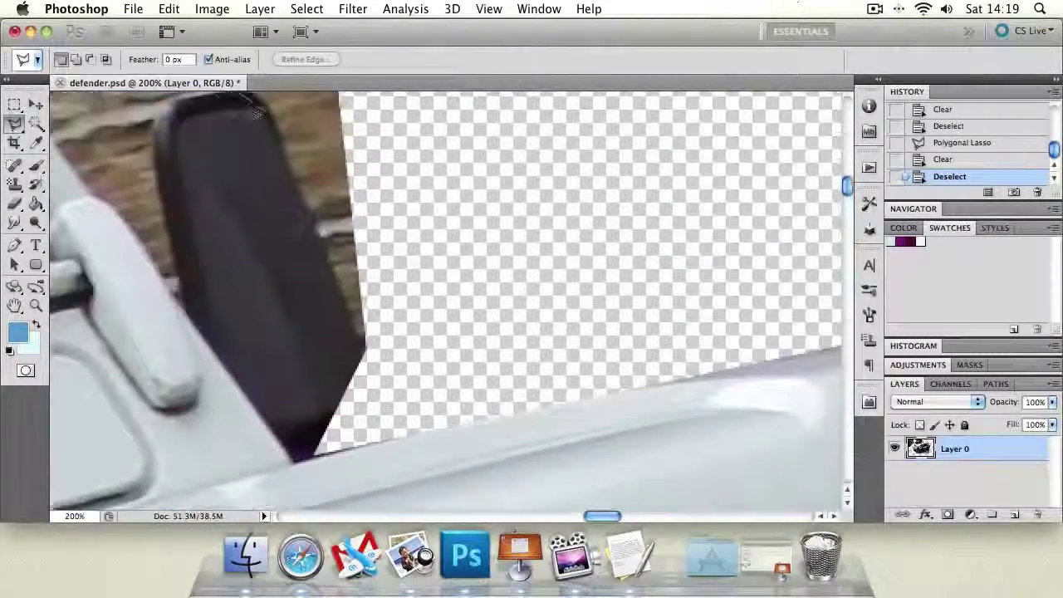
scroll(449, 299, "up", 6)
scroll(449, 299, "left", 1)
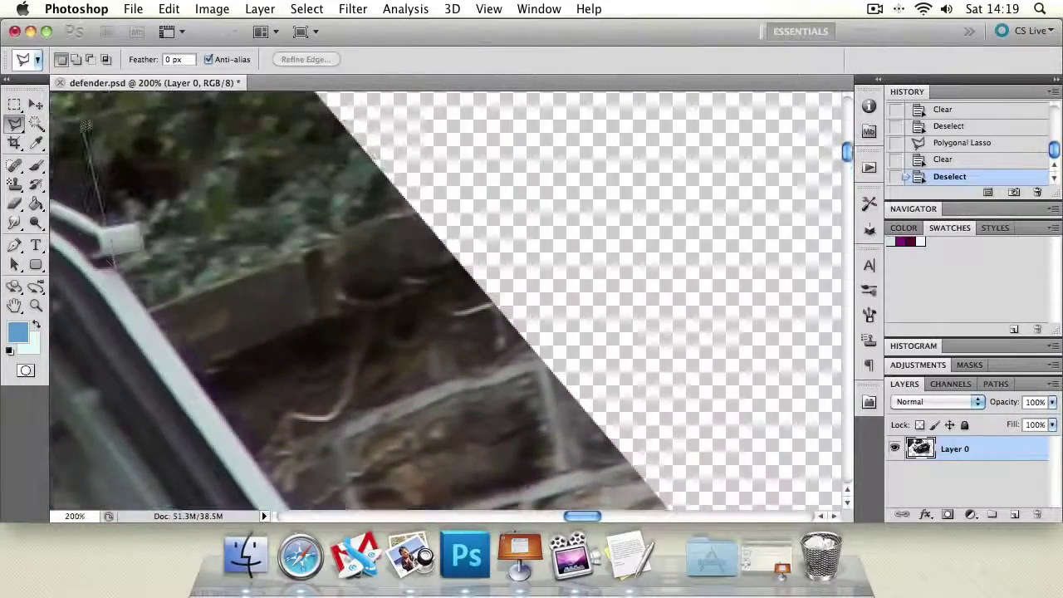
scroll(436, 409, "down", 5)
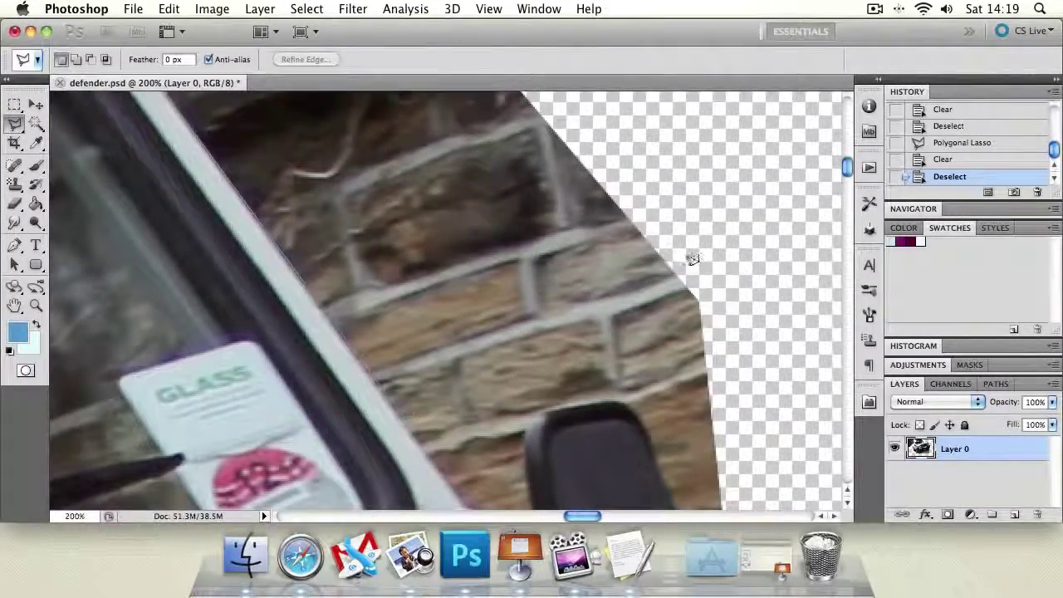
left_click(688, 284)
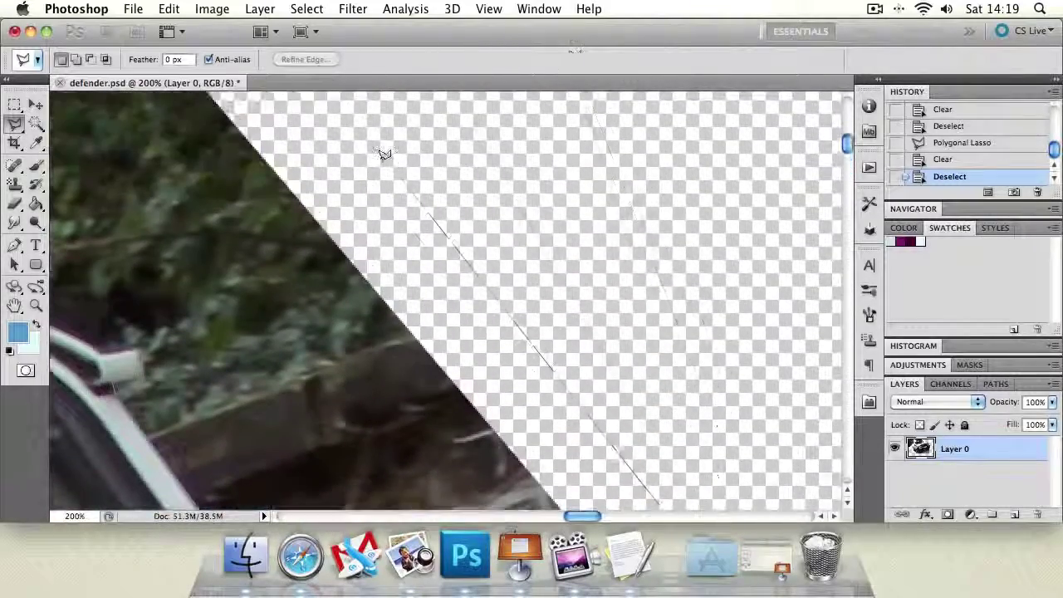
left_click(325, 164)
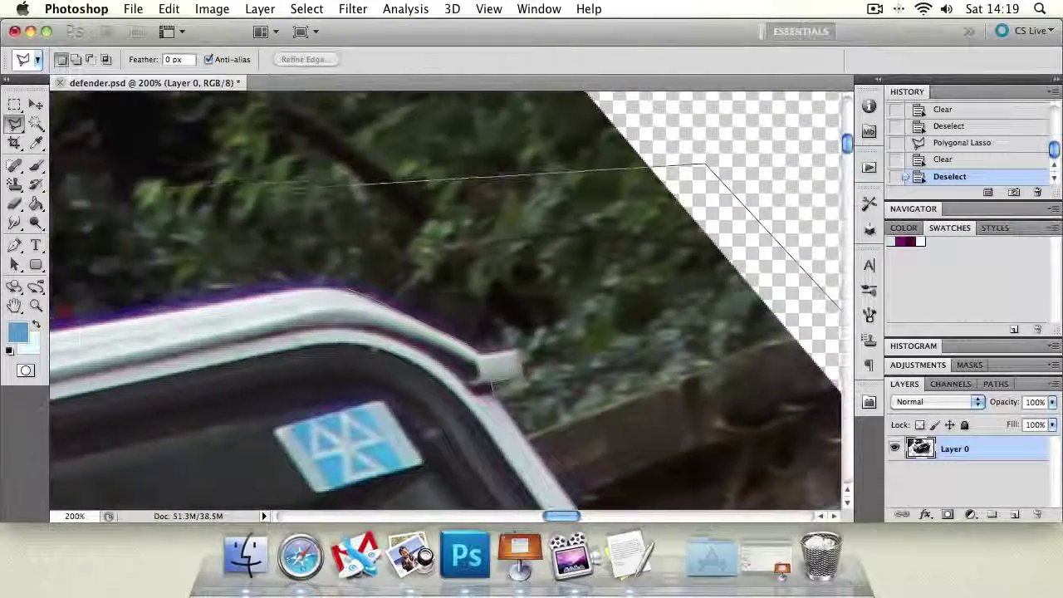
double_click(357, 193)
key("super+d")
Select the background beside the windscreen pillar, between the roof gutter and the mirror, with the Polygonal Lasso, delete it, and deselect
left_click(481, 383)
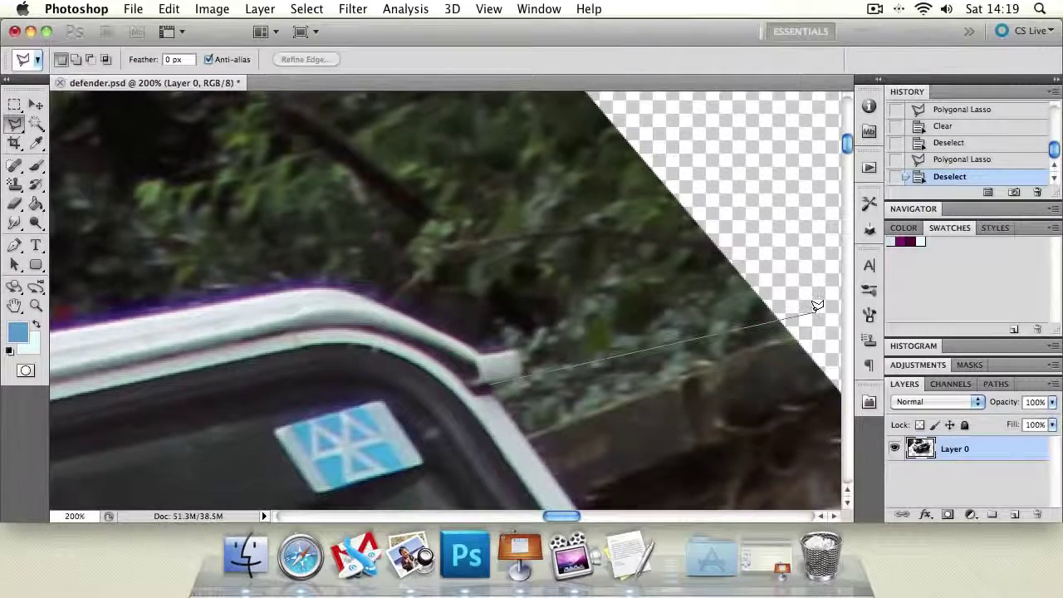
mouse_move(814, 313)
left_mouse_down()
mouse_move(640, 213)
mouse_move(664, 325)
mouse_move(510, 261)
mouse_move(567, 214)
mouse_move(593, 242)
mouse_move(527, 190)
mouse_move(441, 332)
mouse_move(614, 287)
mouse_move(506, 208)
mouse_move(486, 214)
mouse_move(535, 309)
left_mouse_up()
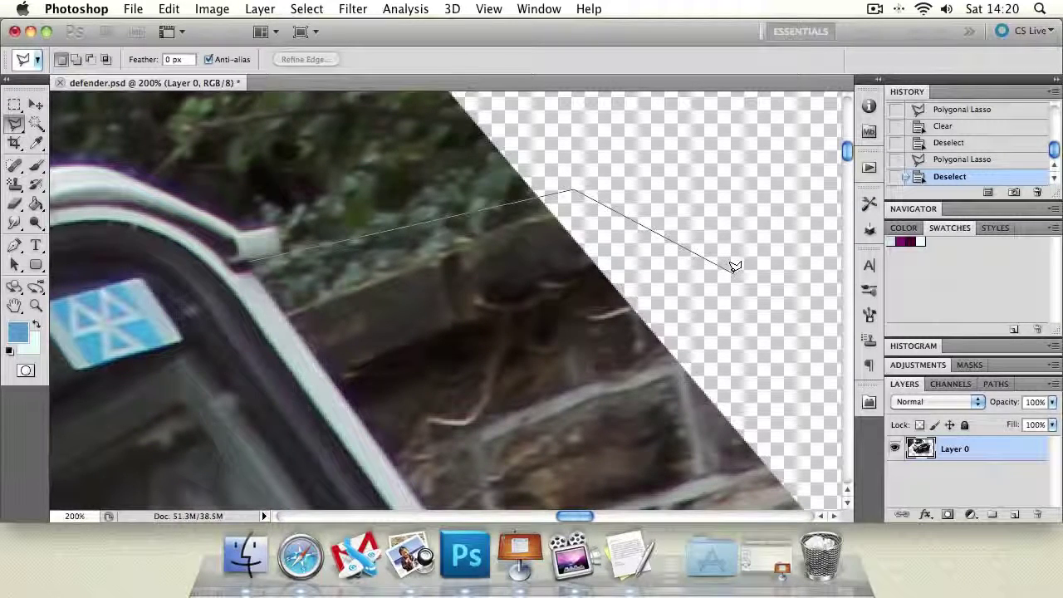
scroll(735, 266, "down", 5)
scroll(735, 265, "right", 8)
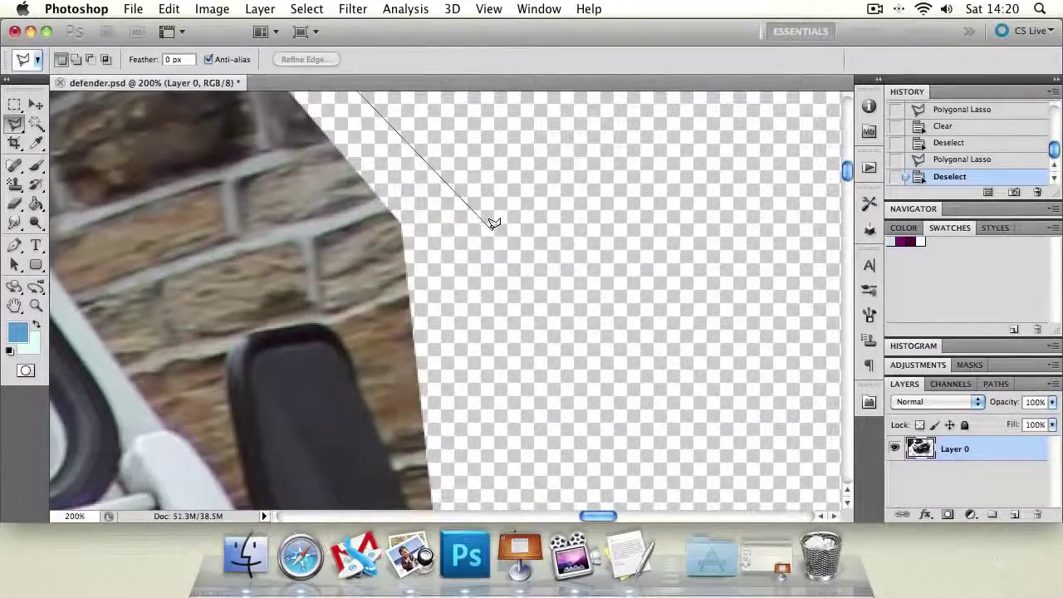
left_click(491, 226)
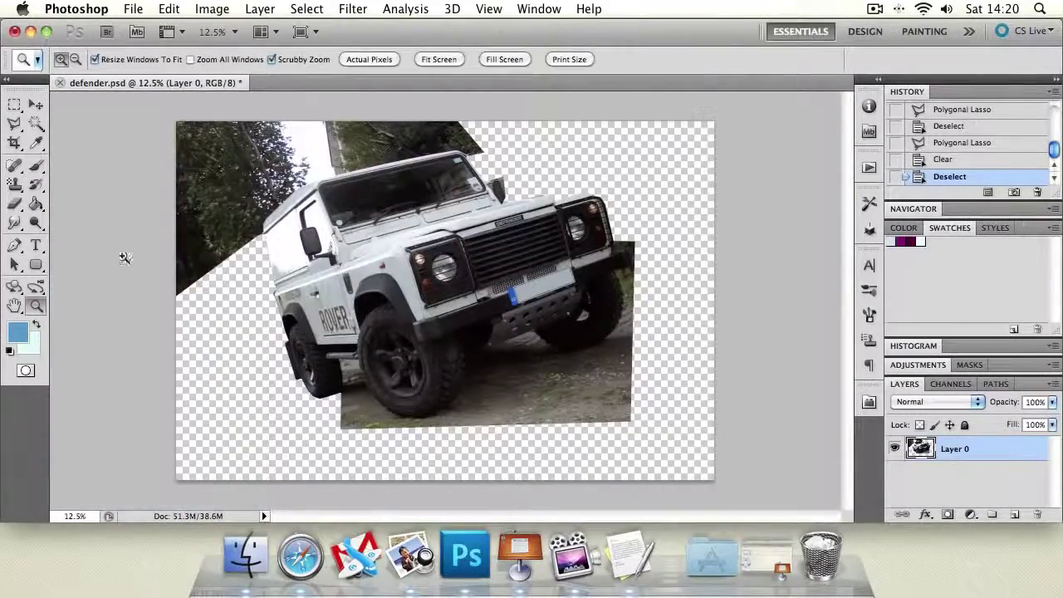
Examine the tree foliage against the white sky behind the roof at 100% magnification
left_click(569, 220)
left_click(245, 232)
left_click(64, 225)
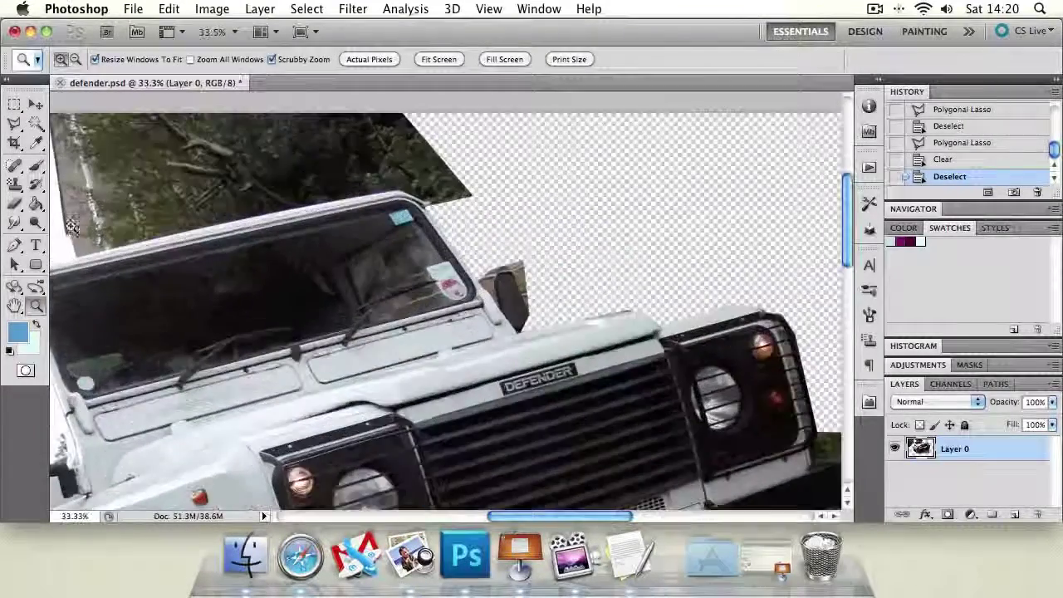
left_click(83, 230)
left_click(15, 306)
left_click_drag(121, 247, 311, 280)
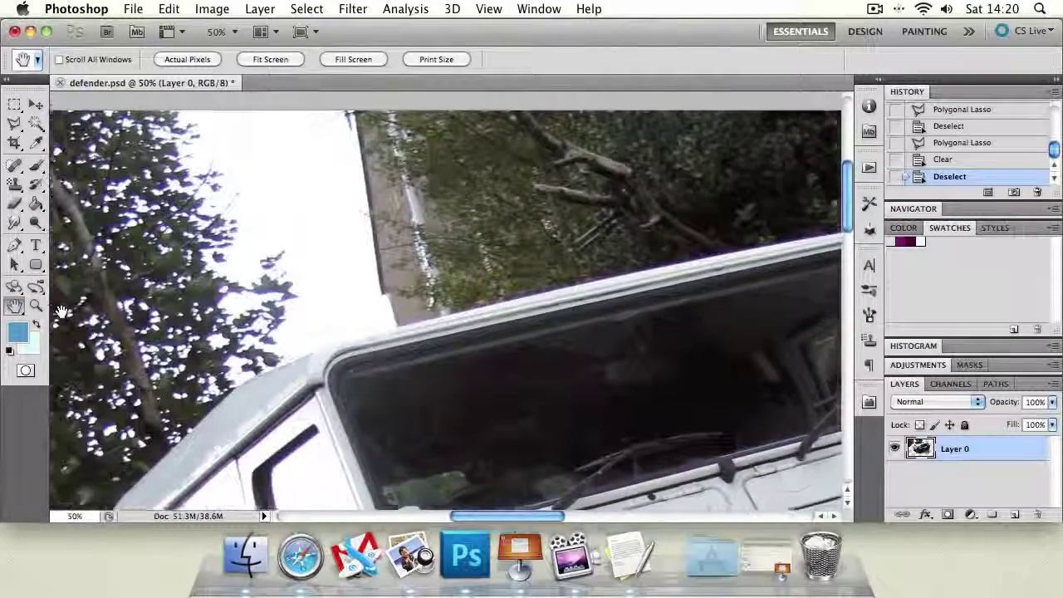
scroll(51, 310, "left", 3)
left_click(36, 306)
left_click(193, 246)
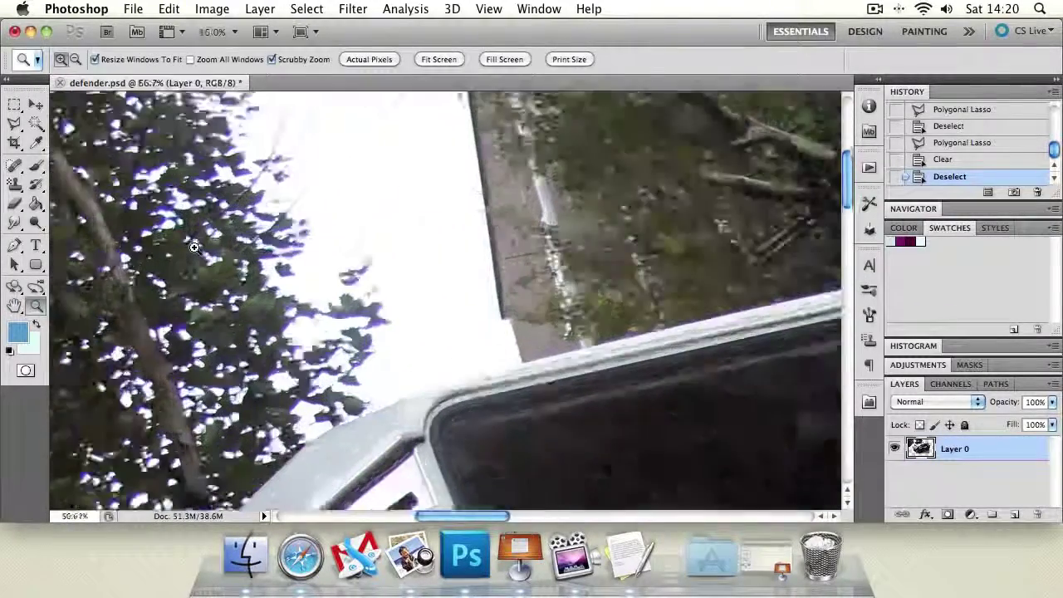
left_click(193, 246)
Try a rough Polygonal Lasso selection across the tree leaves, sky and roof edge, and undo it
left_click(14, 122)
left_click(278, 188)
left_click(423, 178)
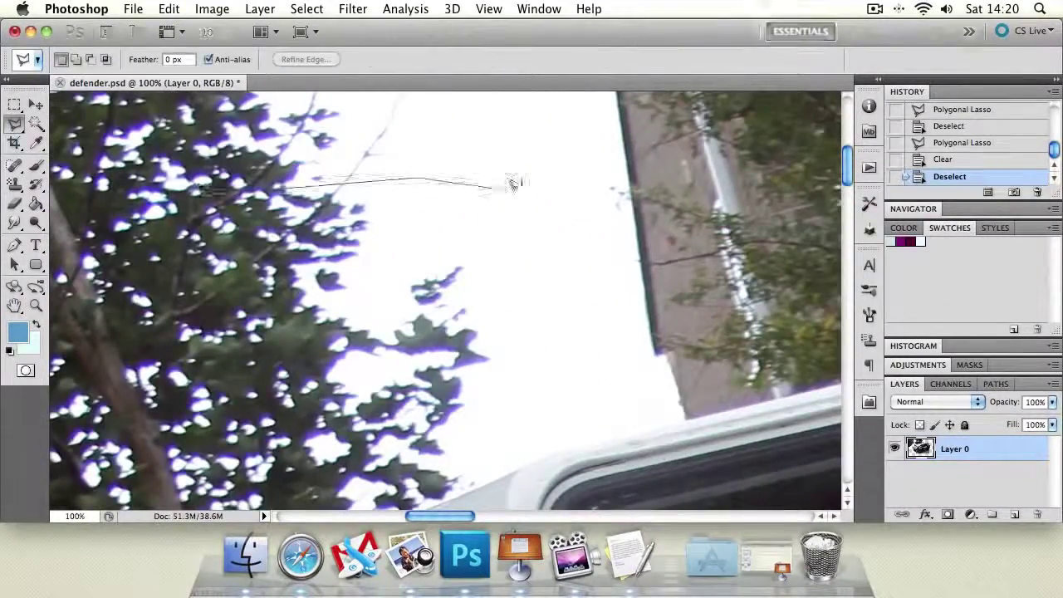
left_click(538, 194)
left_click(532, 270)
left_click(449, 325)
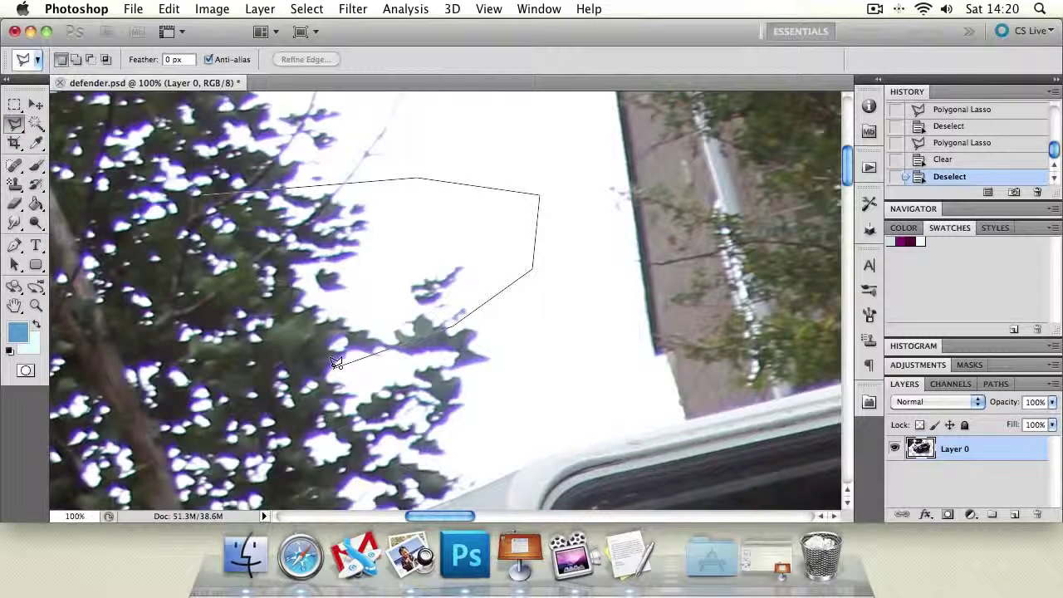
left_click(336, 364)
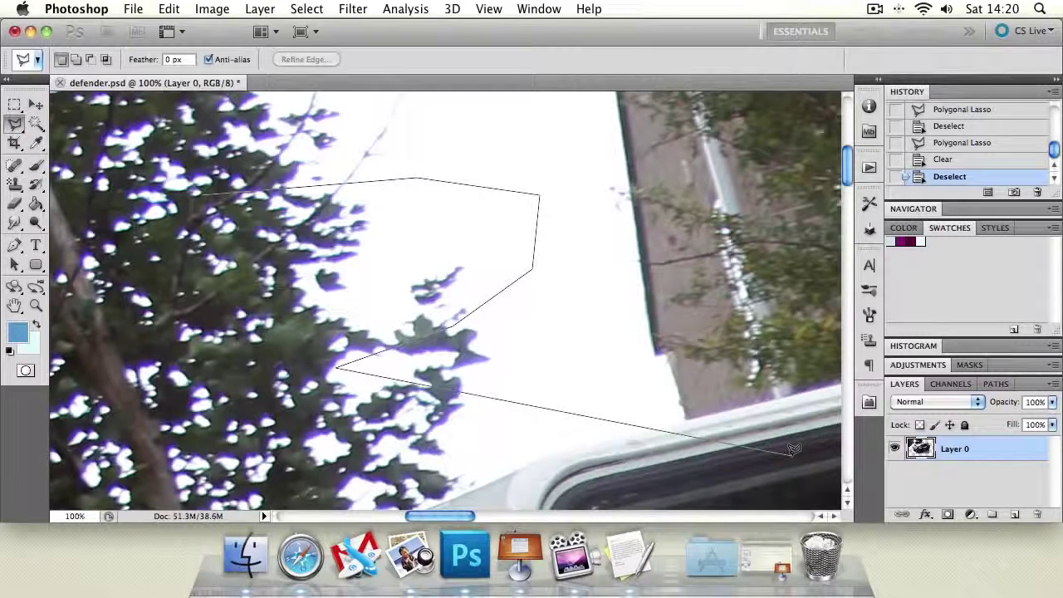
double_click(806, 324)
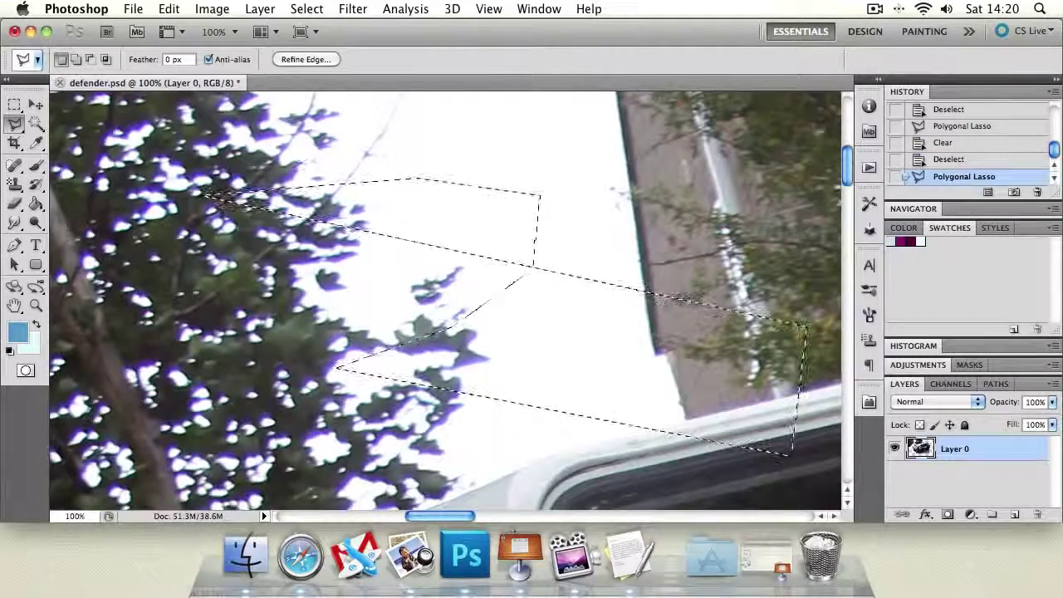
key("super+d")
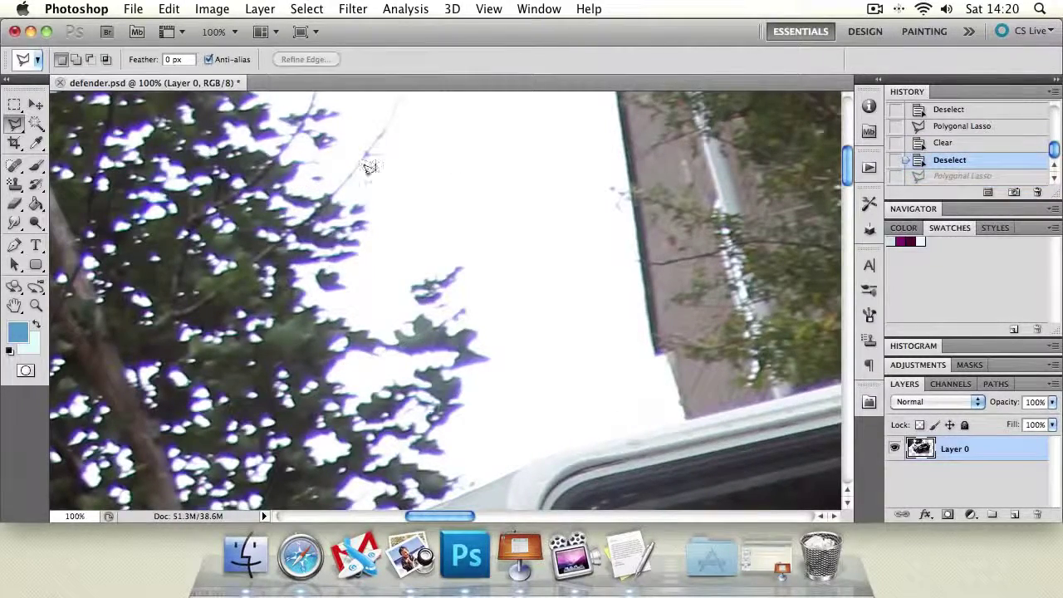
Examine the whole cut-out and the shadowed ground between the front wheels up close
left_click(37, 306)
left_click(492, 328, "alt")
left_click(492, 328, "alt")
left_click(492, 328, "alt")
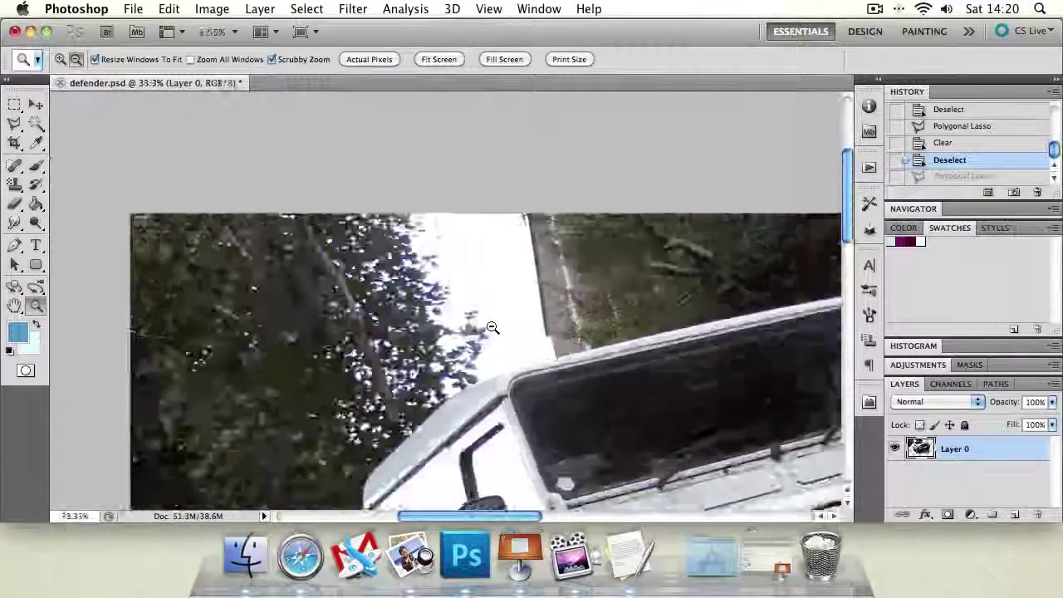
left_click(493, 328, "alt")
left_click(492, 328, "alt")
left_click(493, 328, "alt")
left_click(515, 347)
left_click(515, 346)
left_click(383, 337)
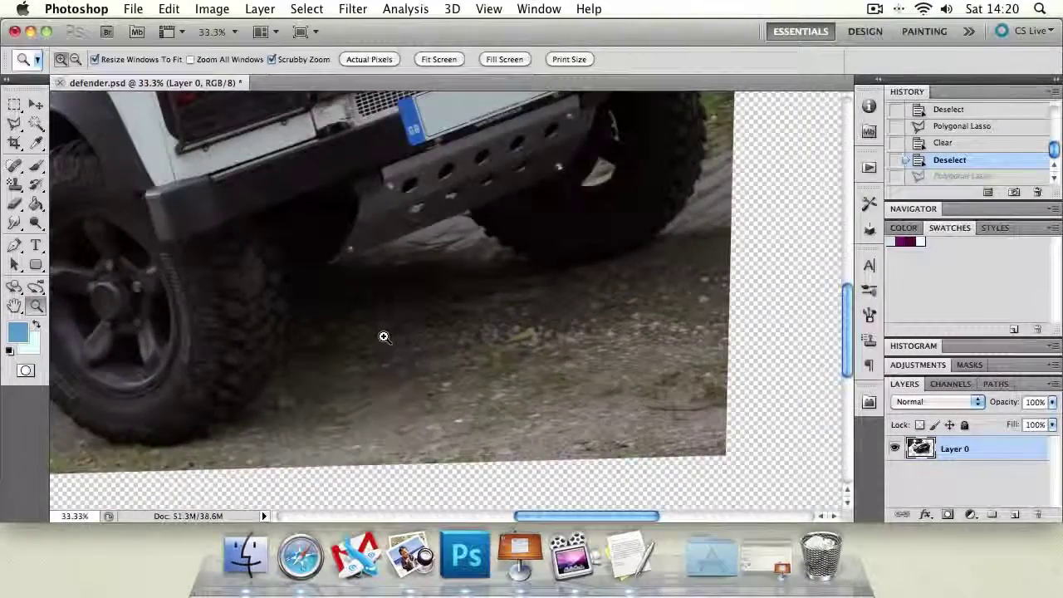
left_click(384, 336)
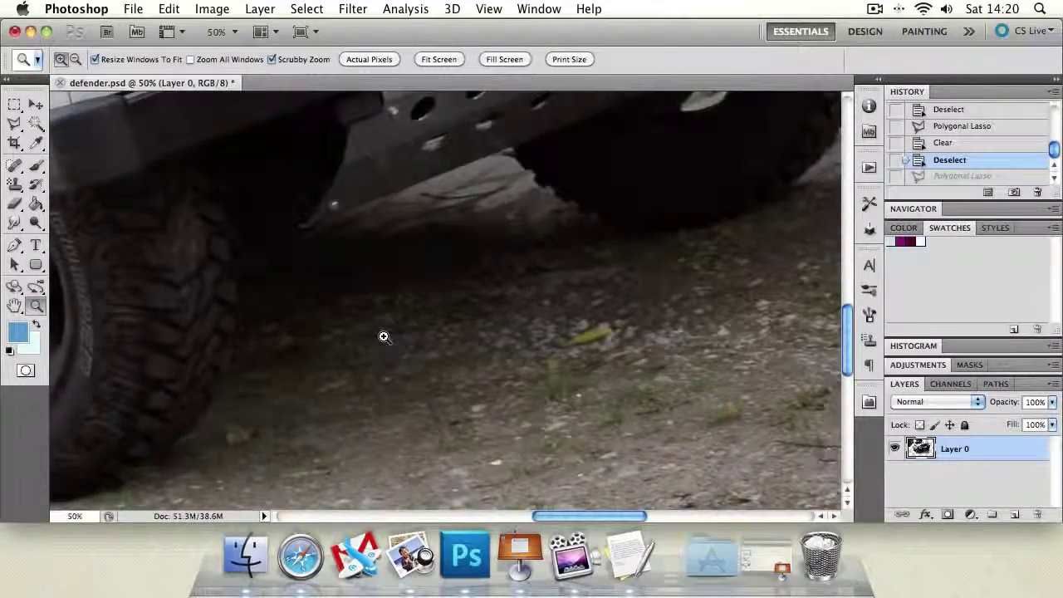
left_click(383, 336, "alt")
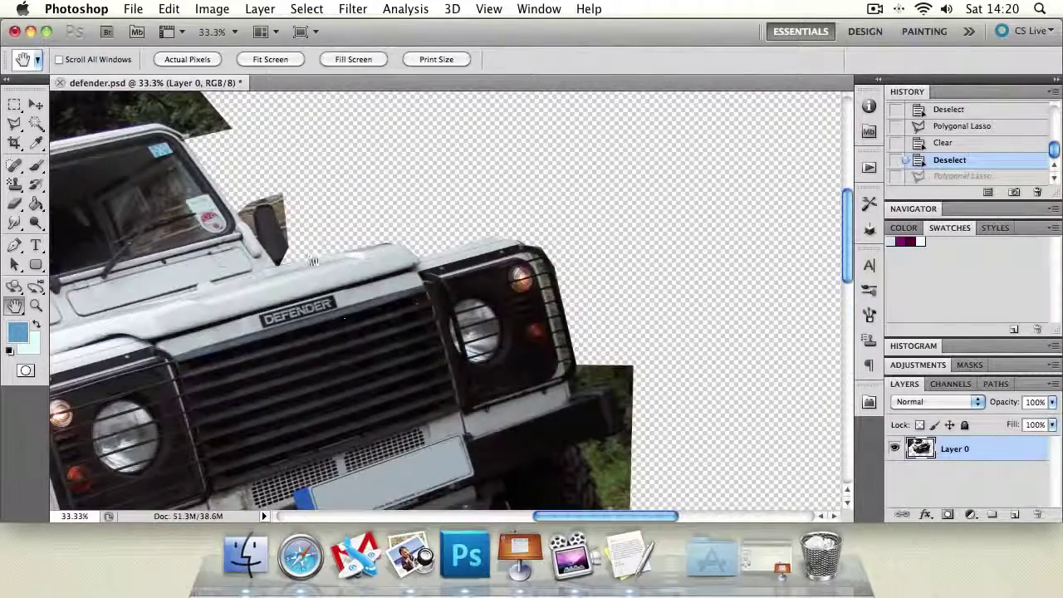
Switch to the freehand Lasso tool and magnify the rear end of the roof gutter to 300%
left_click(15, 123)
left_click(57, 124)
left_click(15, 305)
mouse_move(83, 320)
left_mouse_down()
mouse_move(528, 305)
mouse_move(446, 256)
left_mouse_up()
left_click(36, 305)
left_click(169, 279)
left_click(141, 295)
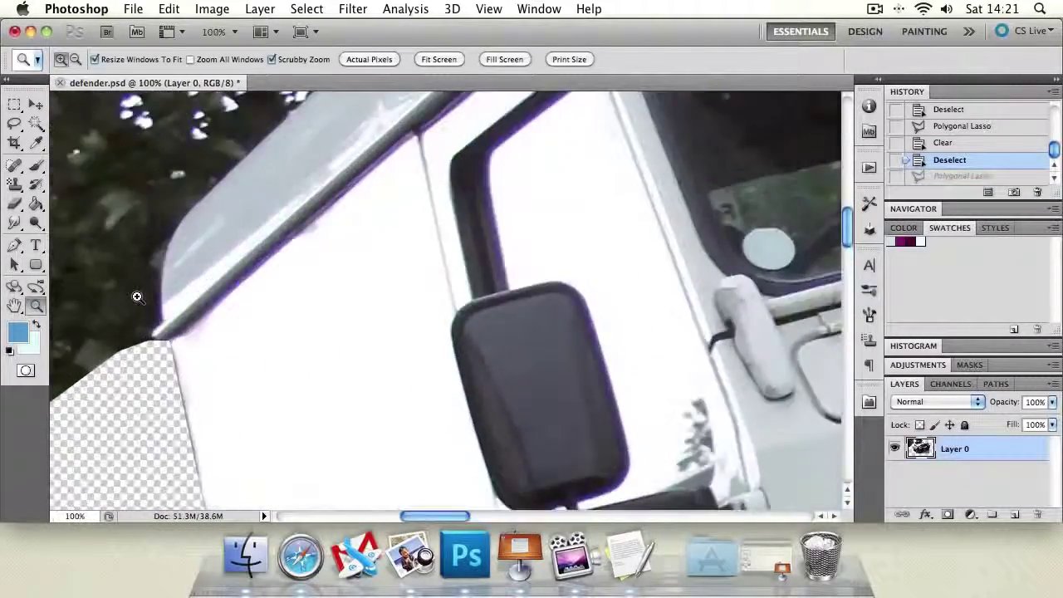
left_click(137, 296)
left_click(137, 297)
left_click(14, 124)
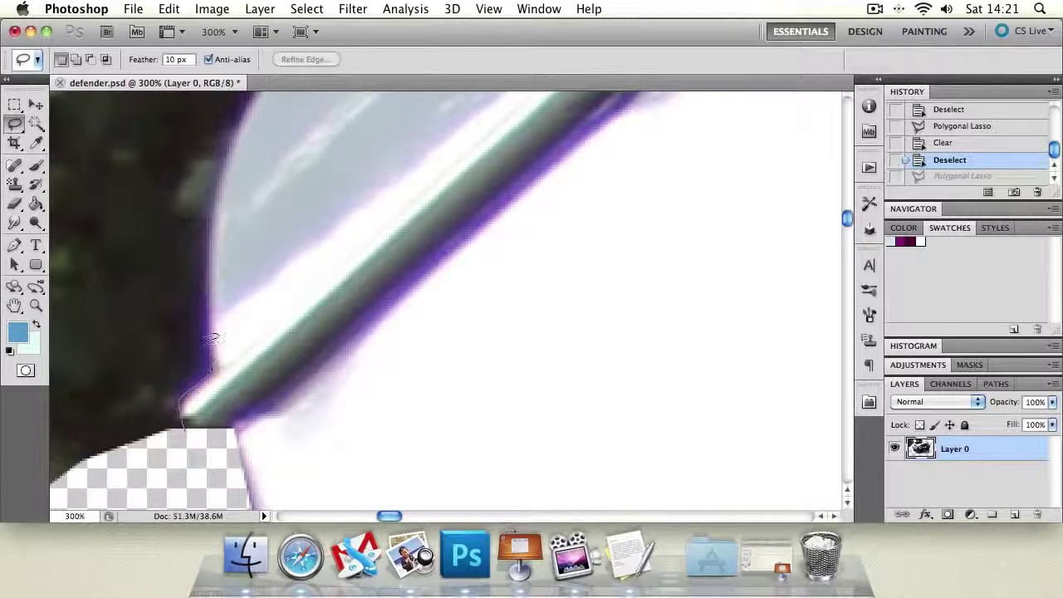
Trace the dark background along the rear roof edge with the Lasso at 10 px feather, delete it, and deselect
left_click_drag(210, 361, 206, 247)
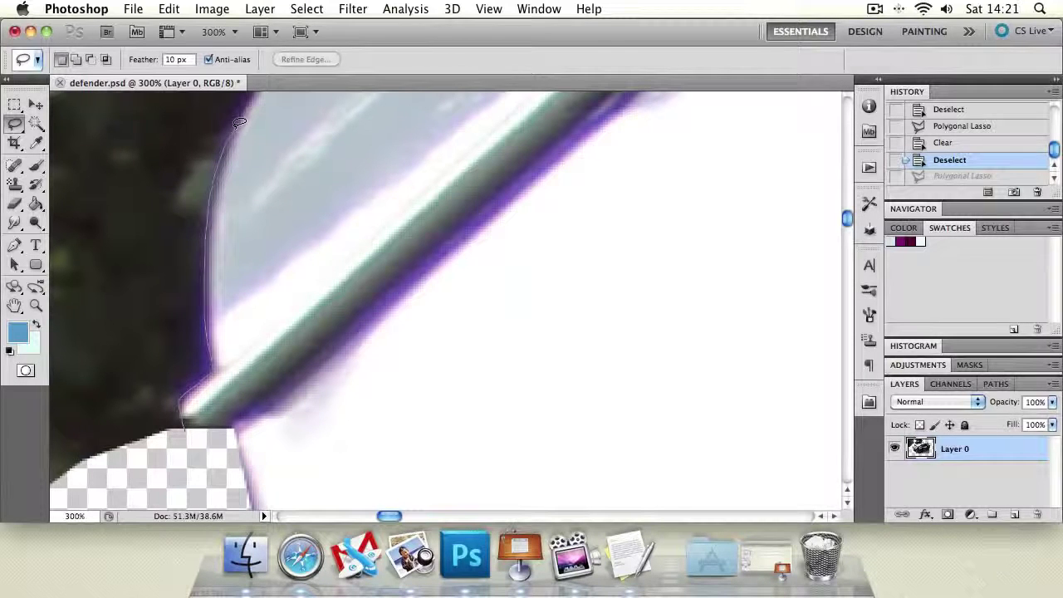
mouse_move(236, 125)
left_mouse_down()
mouse_move(40, 123)
mouse_move(6, 133)
left_mouse_up()
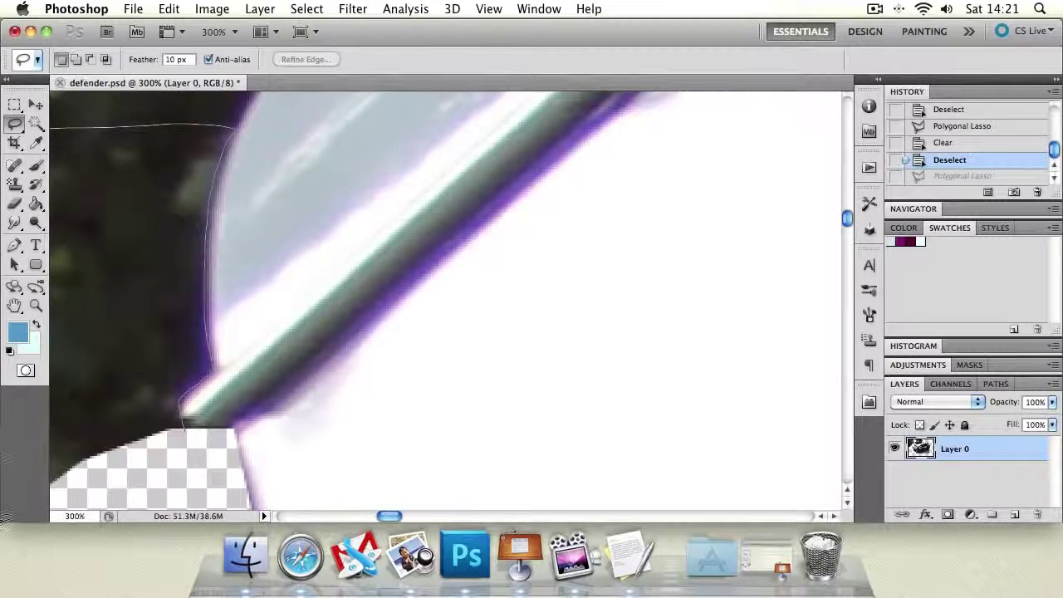
mouse_move(5, 523)
left_mouse_down()
mouse_move(97, 490)
mouse_move(189, 436)
left_mouse_up()
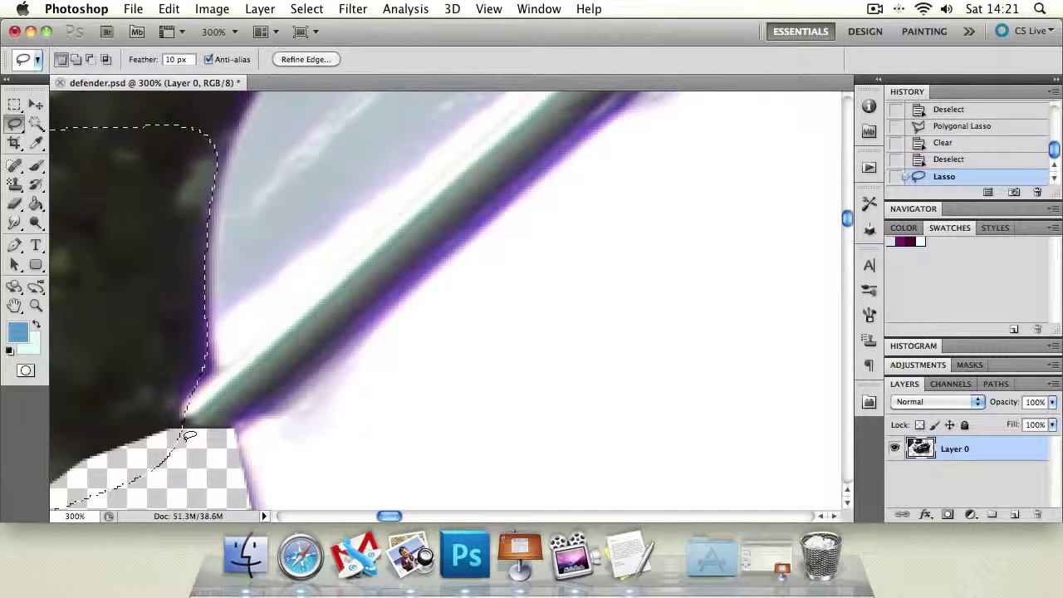
key("Delete")
key("super+d")
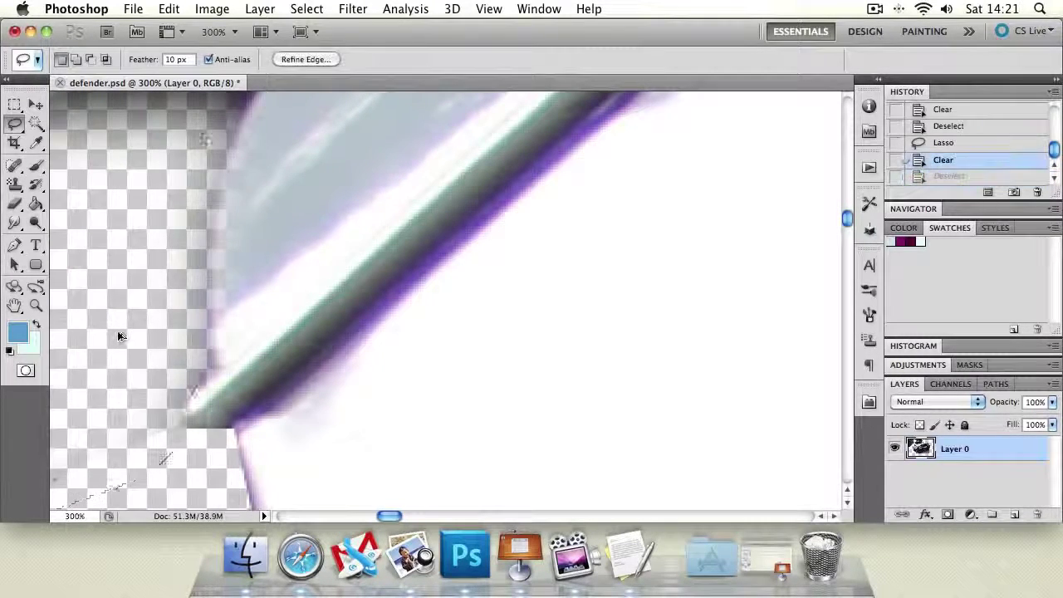
Undo the feathered deletion beside the rear roof edge and clear the Lasso selection
key("super+alt+z")
key("super+alt+z")
key("super+alt+z")
key("super+d")
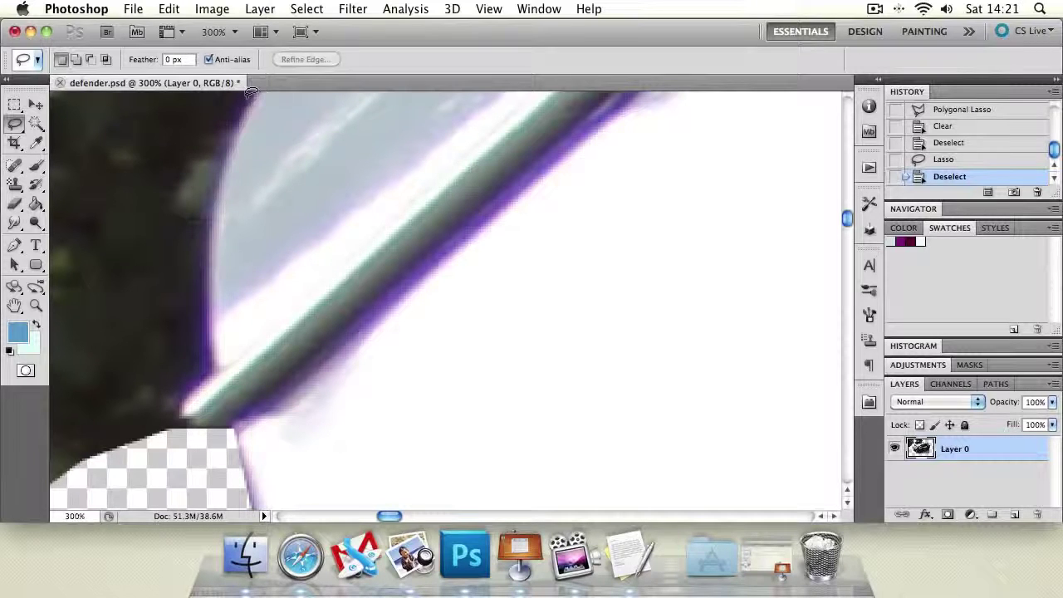
Trace the dark background beside the rear roof edge with the Lasso at 0 px feather, delete it, and deselect
mouse_move(220, 171)
left_mouse_down()
mouse_move(197, 294)
mouse_move(202, 359)
mouse_move(169, 437)
mouse_move(125, 444)
left_mouse_up()
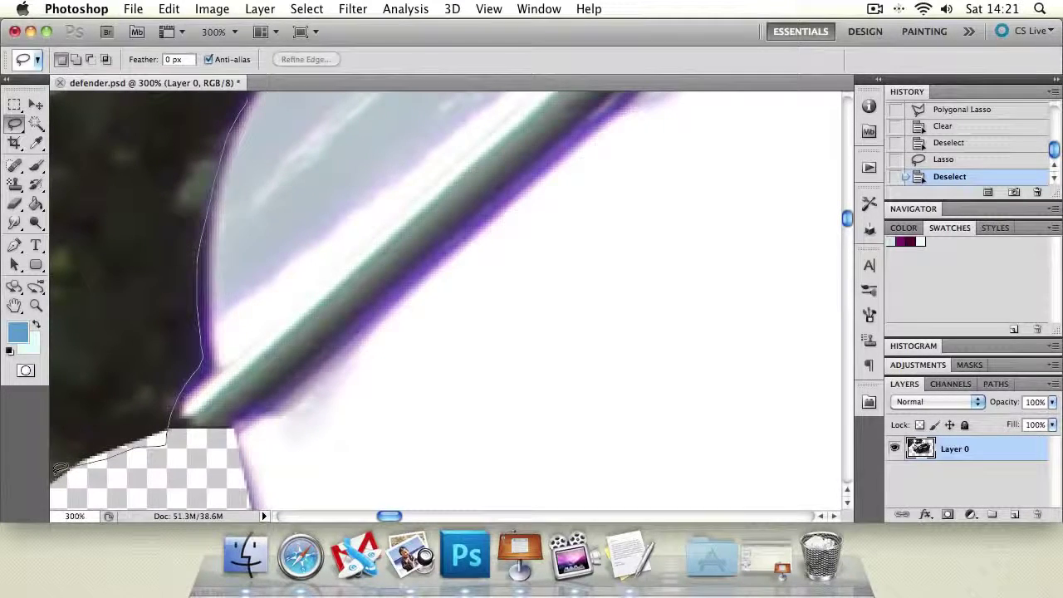
left_click_drag(56, 469, 57, 469)
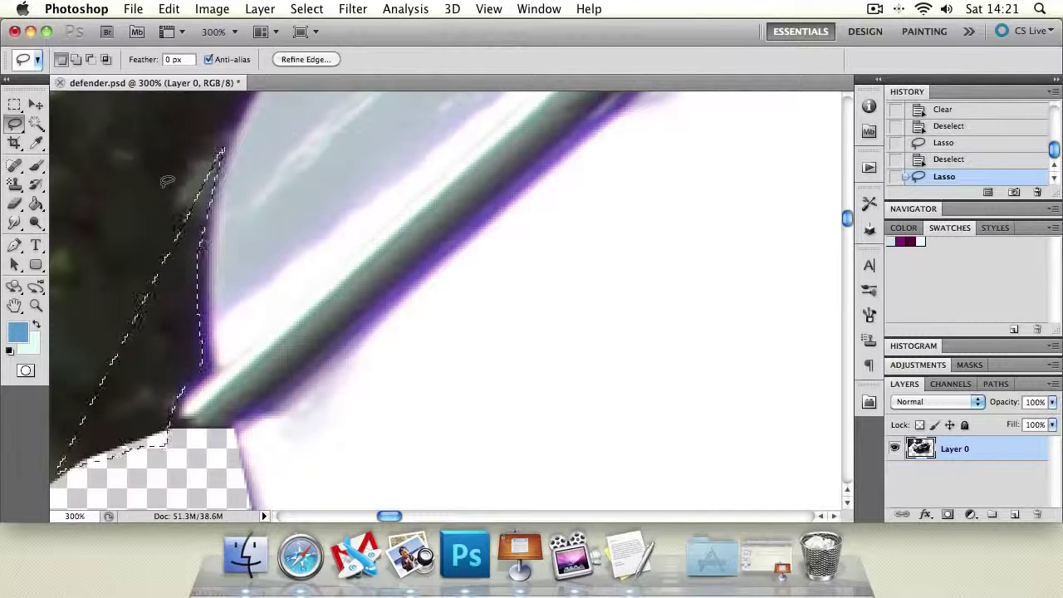
key("Delete")
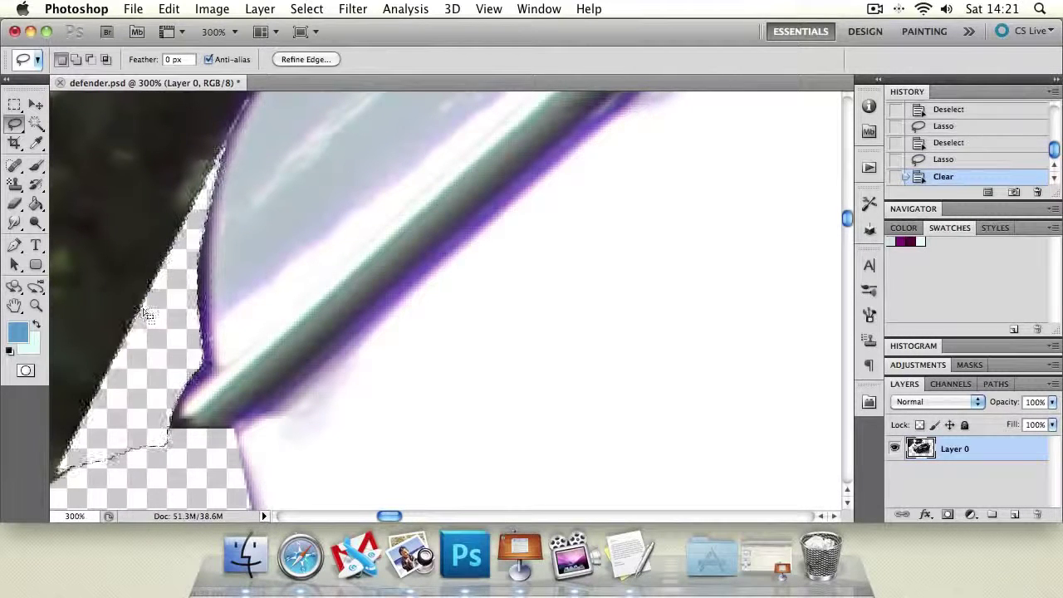
key("super+d")
Trace the trees along the sloping rear roof with the freehand Lasso, delete the enclosed area, and deselect
double_click(36, 306)
left_click(379, 320, "alt")
left_click(379, 320, "alt")
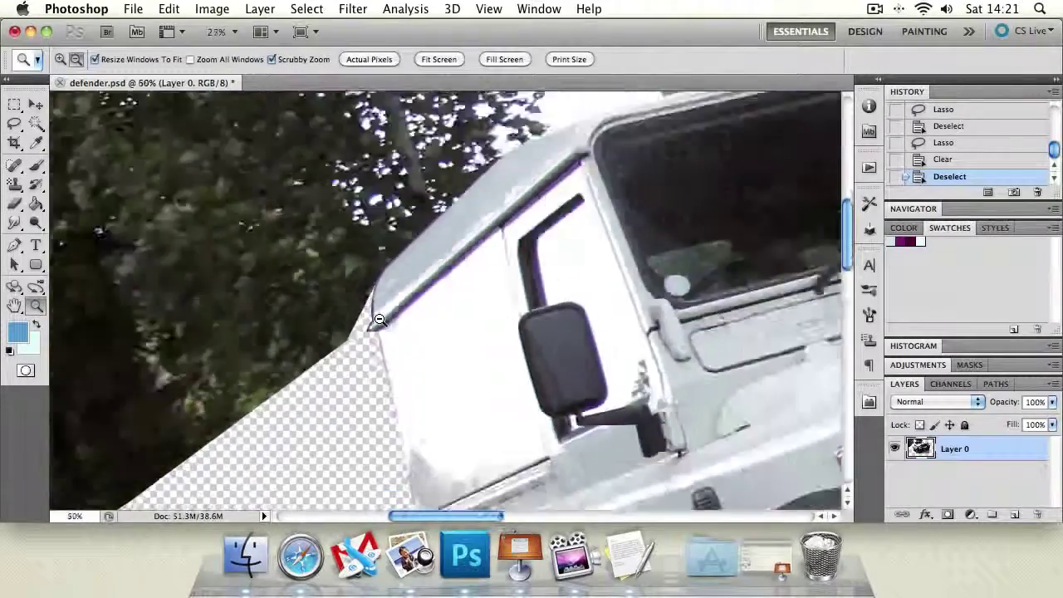
left_click(378, 319, "alt")
left_click(379, 319, "alt")
left_click(378, 319, "alt")
left_click(378, 320, "alt")
left_click(351, 277)
left_click(342, 270)
left_click(337, 268)
left_click(282, 245)
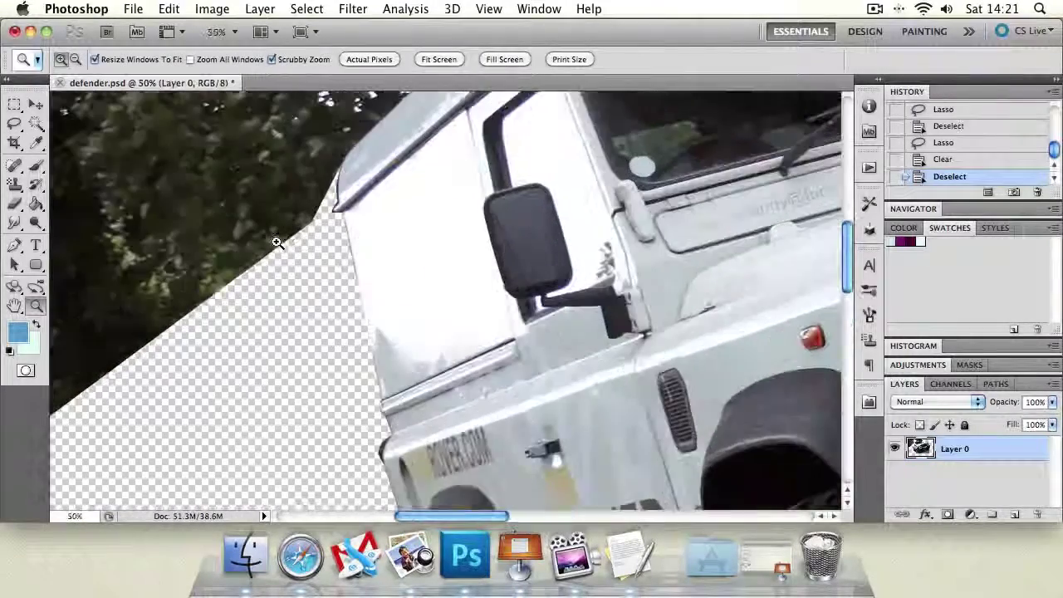
left_click(14, 306)
left_click_drag(333, 252, 217, 415)
left_click(14, 123)
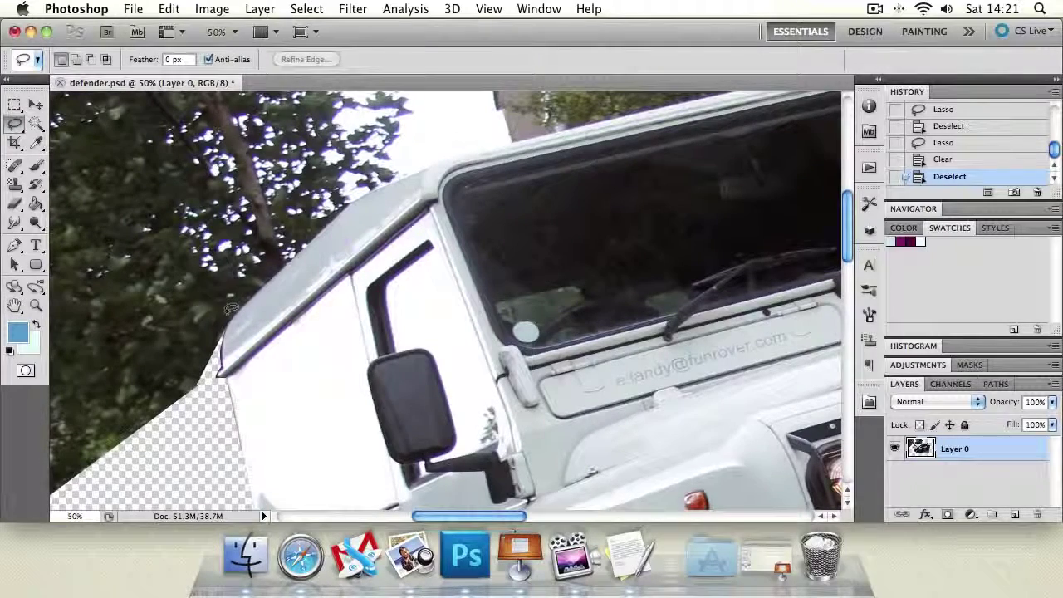
mouse_move(239, 305)
left_mouse_down()
mouse_move(370, 184)
mouse_move(378, 138)
left_mouse_up()
mouse_move(109, 266)
left_mouse_down()
mouse_move(76, 353)
mouse_move(220, 322)
left_mouse_up()
key("Delete")
key("super+d")
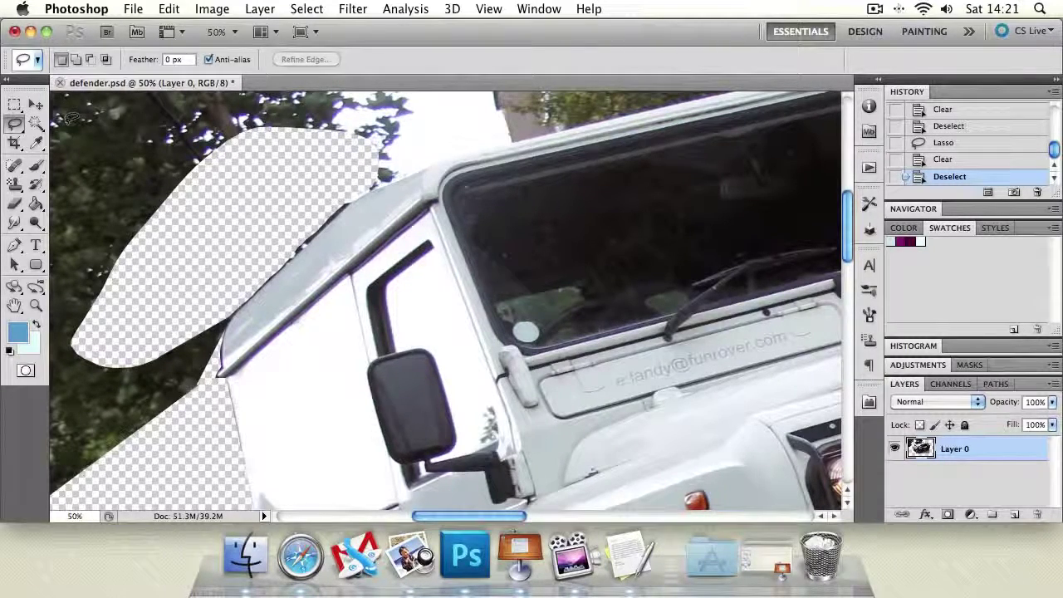
With the Magnetic Lasso, trace the second gap from the top of the headlight guard beside the orange lamp, delete it, and deselect
left_click_drag(14, 123, 85, 153)
left_click(16, 306)
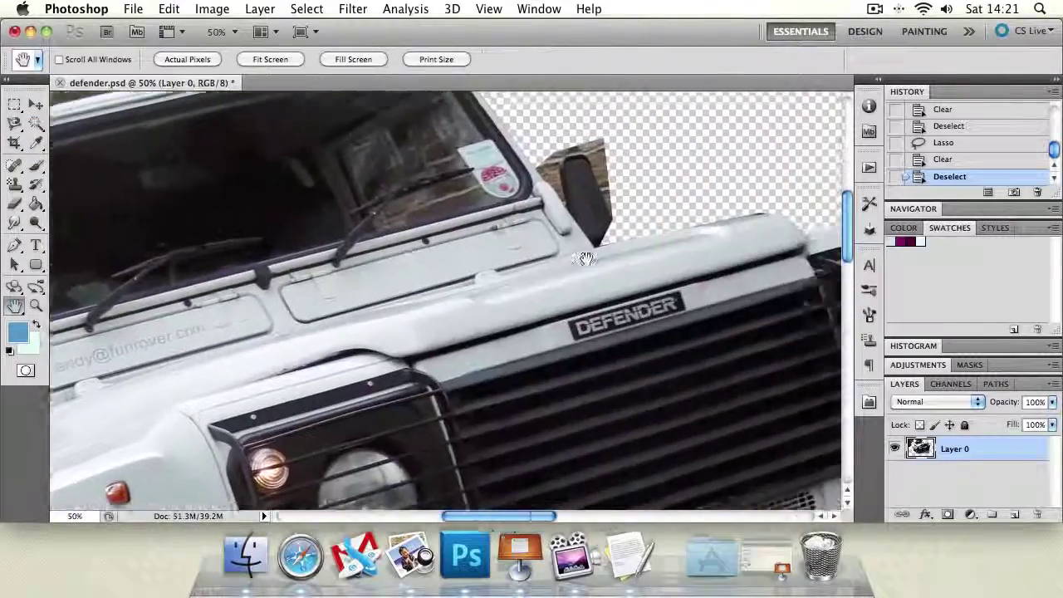
left_click_drag(586, 258, 260, 290)
left_click(35, 305)
left_click(553, 401)
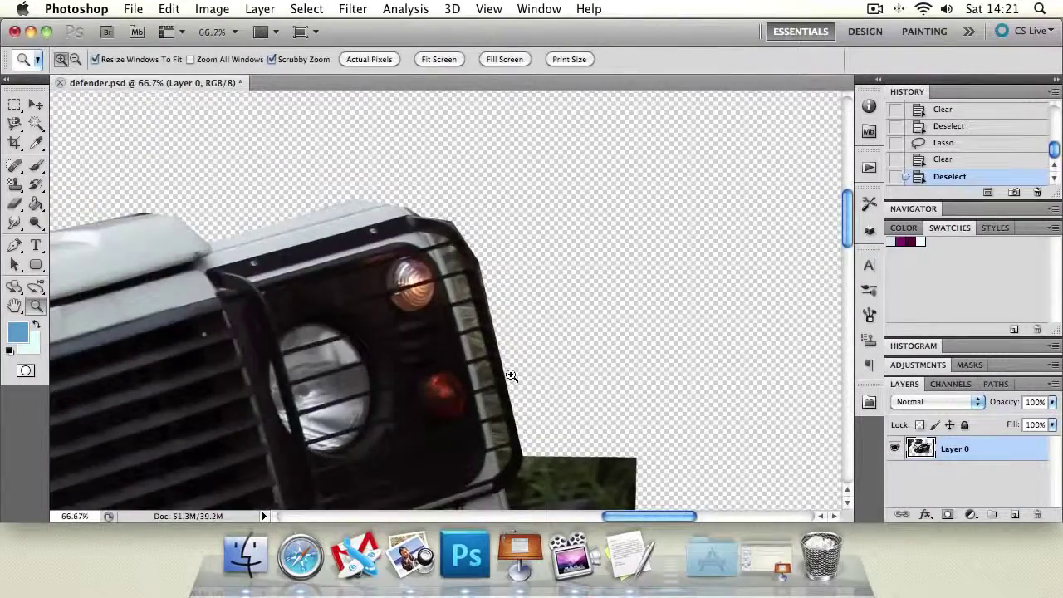
left_click(511, 377)
left_click(511, 376)
left_click(14, 306)
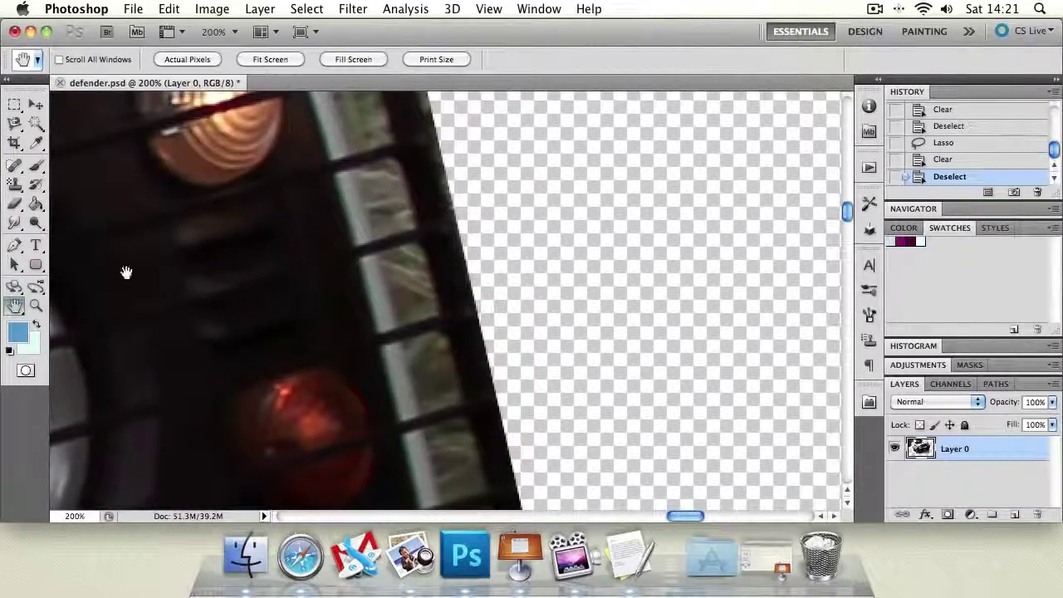
left_click_drag(239, 236, 309, 338)
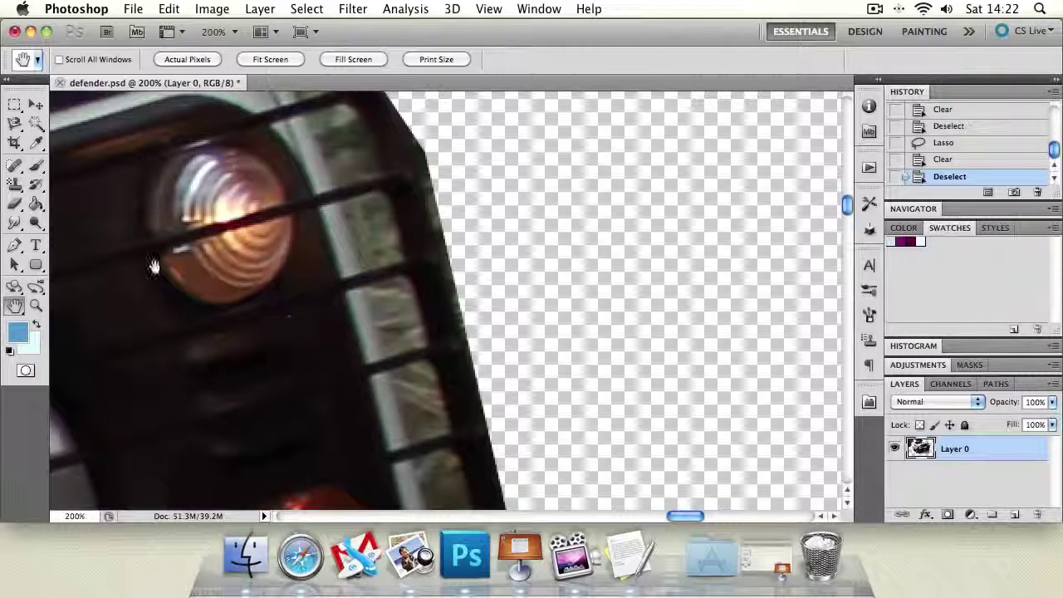
left_click(14, 123)
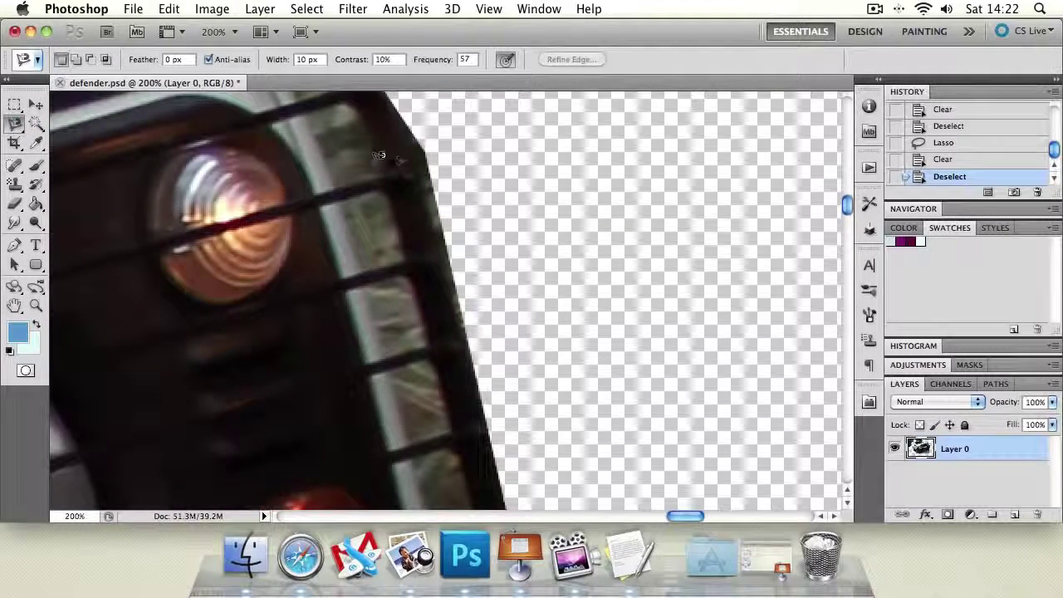
left_click(340, 201)
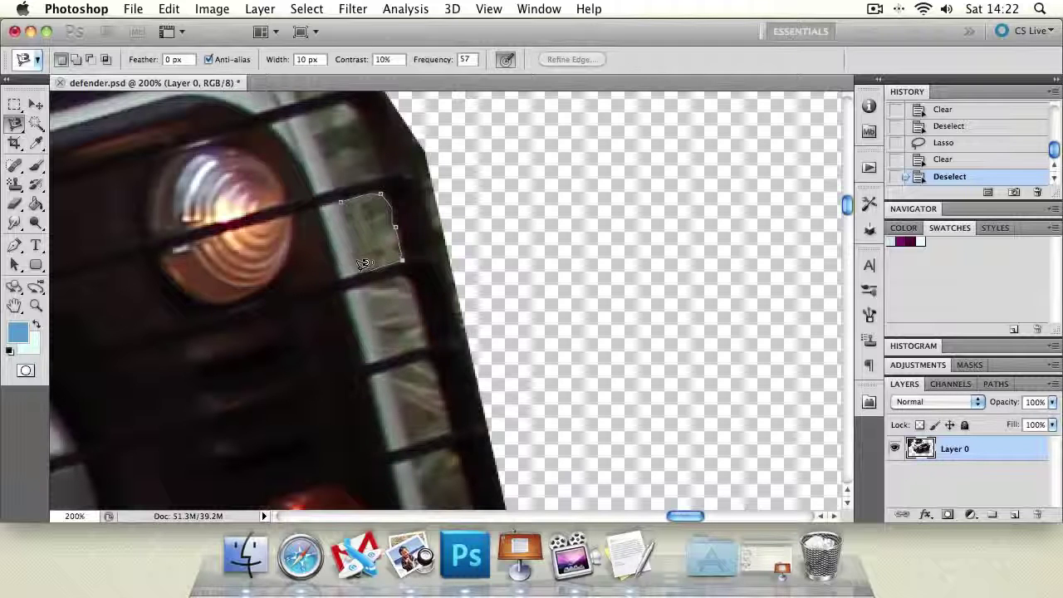
left_click(343, 195)
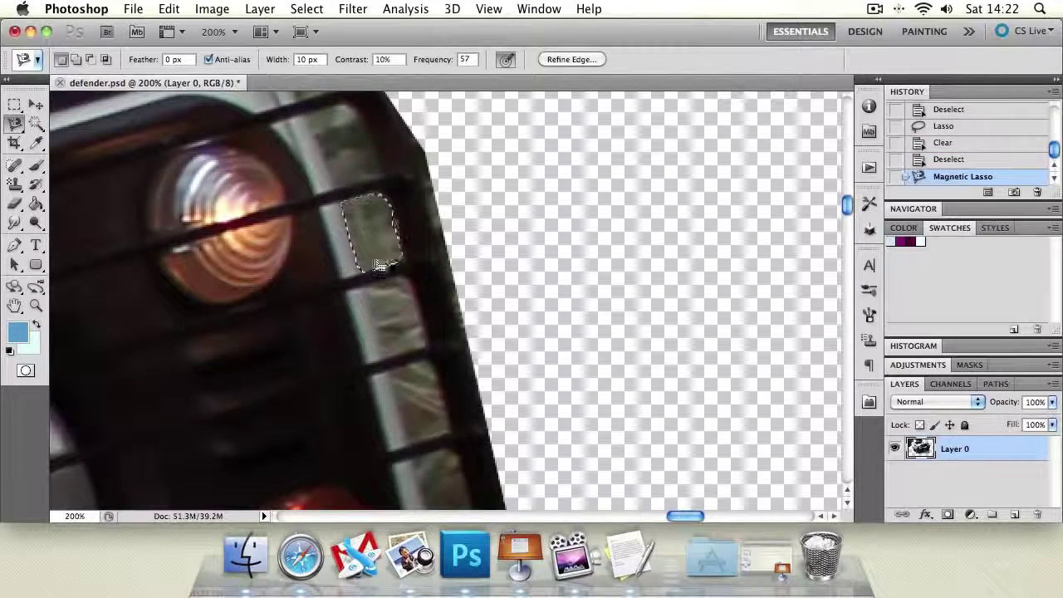
key("Delete")
key("super+d")
Trace the topmost gap in the headlight guard with the Magnetic Lasso, delete the greenery inside, and deselect
left_click(337, 187)
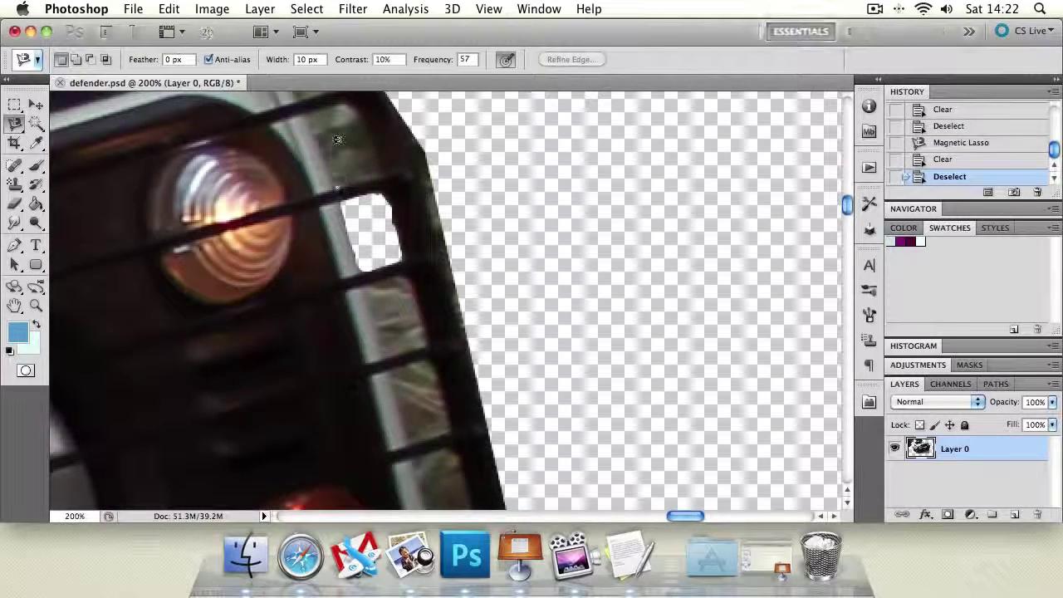
left_click(307, 115)
left_click(347, 106)
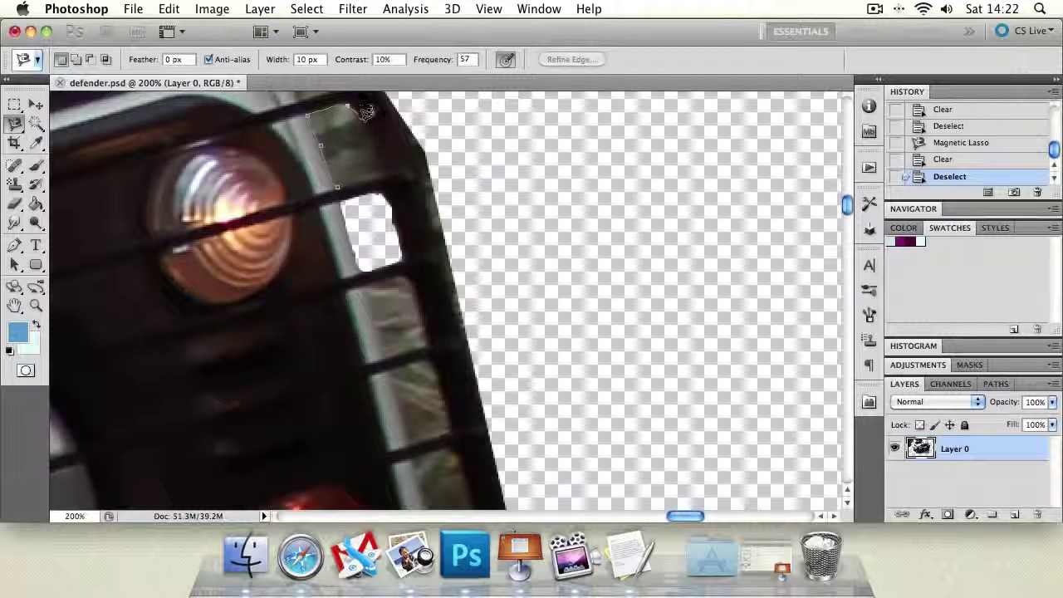
left_click(383, 173)
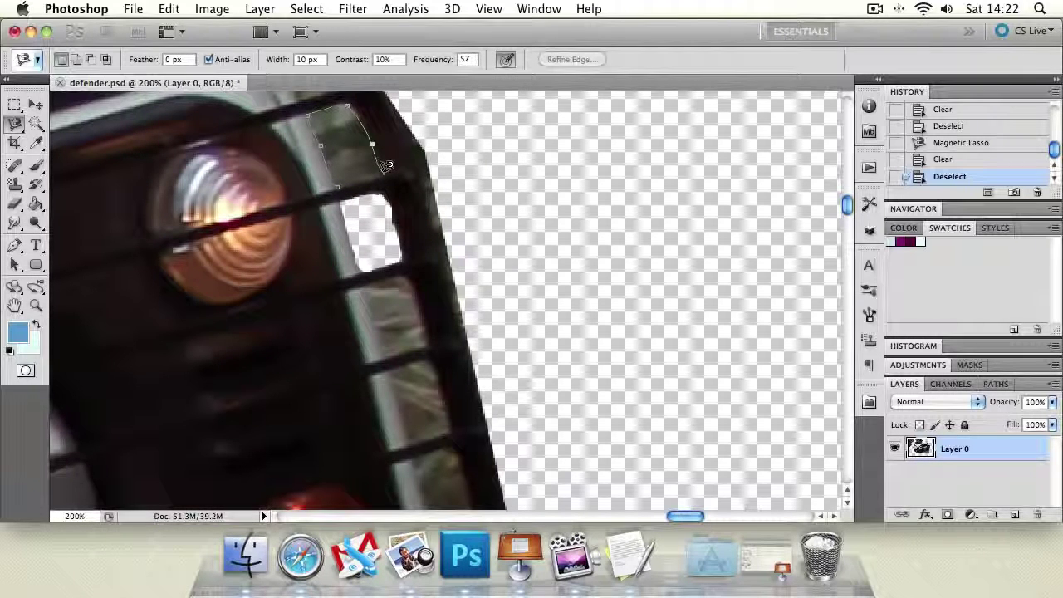
left_click(337, 187)
key("Delete")
key("super+d")
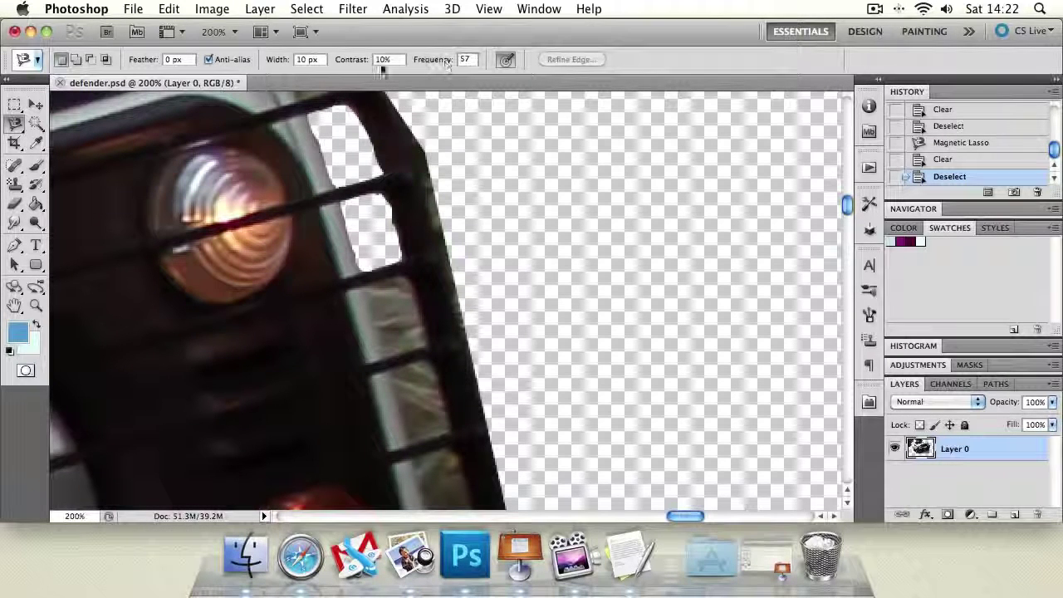
Set the Magnetic Lasso's edge contrast to 100%
left_click(470, 59)
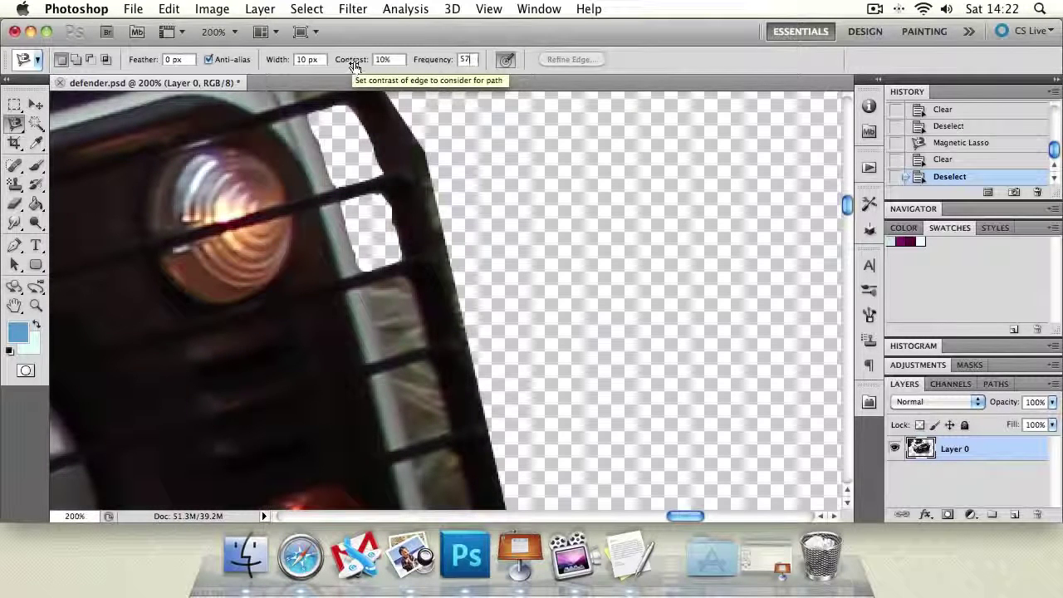
left_click_drag(354, 65, 465, 72)
key("Tab")
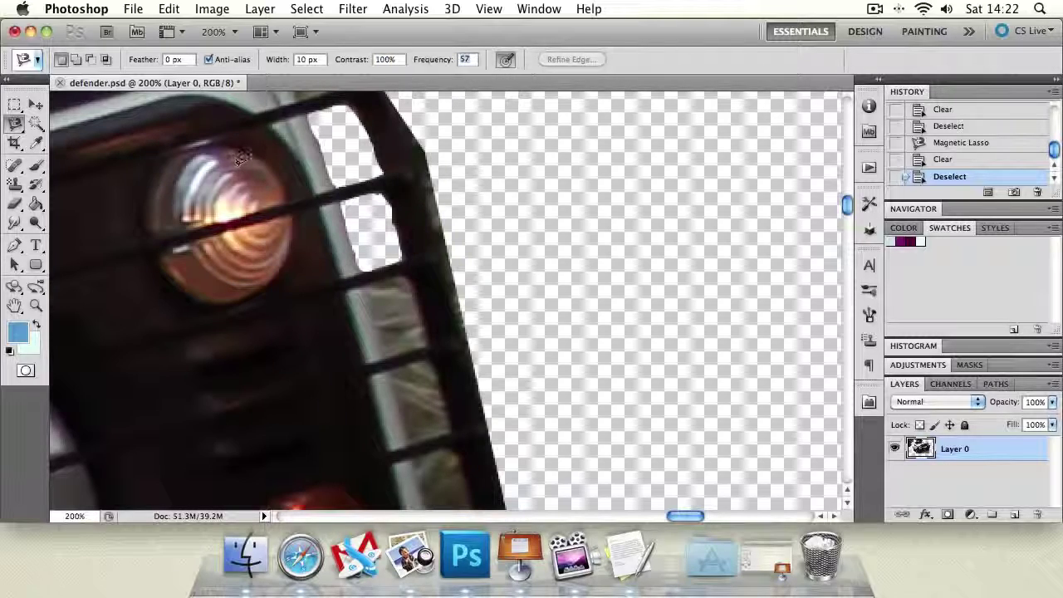
Try tracing the edge between the white wing and the black trim above the headlight with the Magnetic Lasso, and deselect
left_click(15, 305)
left_click_drag(274, 282, 580, 344)
left_click_drag(191, 225, 297, 249)
left_click(14, 123)
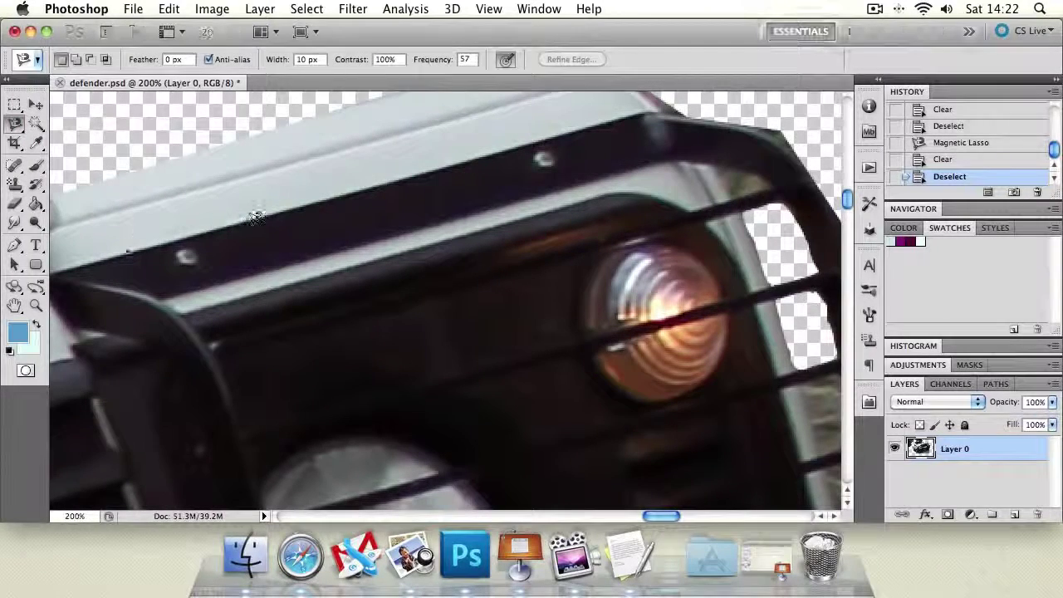
double_click(689, 97)
key("cmd+d")
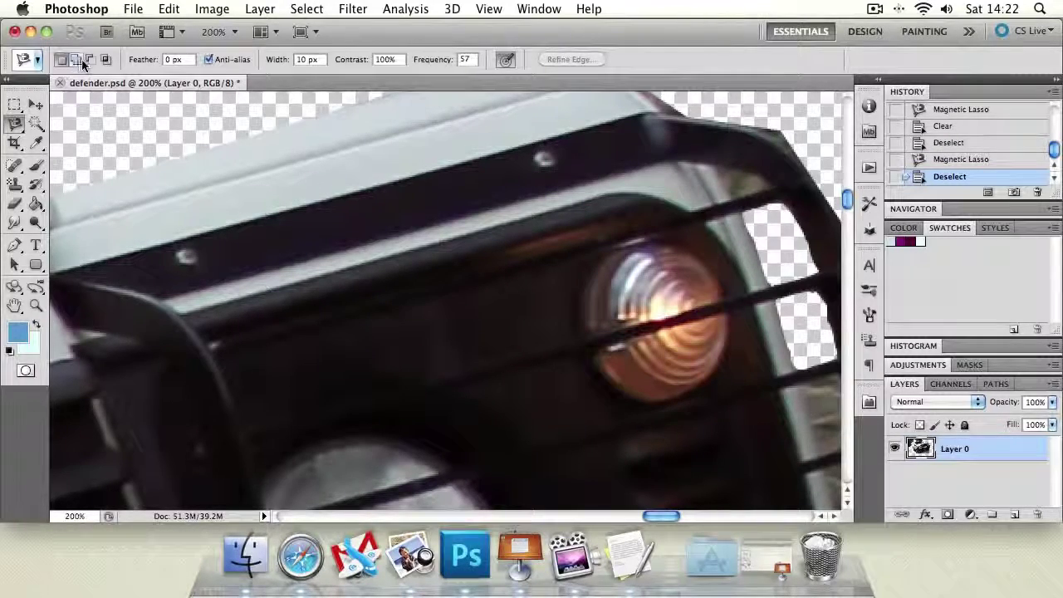
Trace the ground between the rear and front tyres below the side step with the Magnetic Lasso, delete it, and deselect
left_click(36, 304)
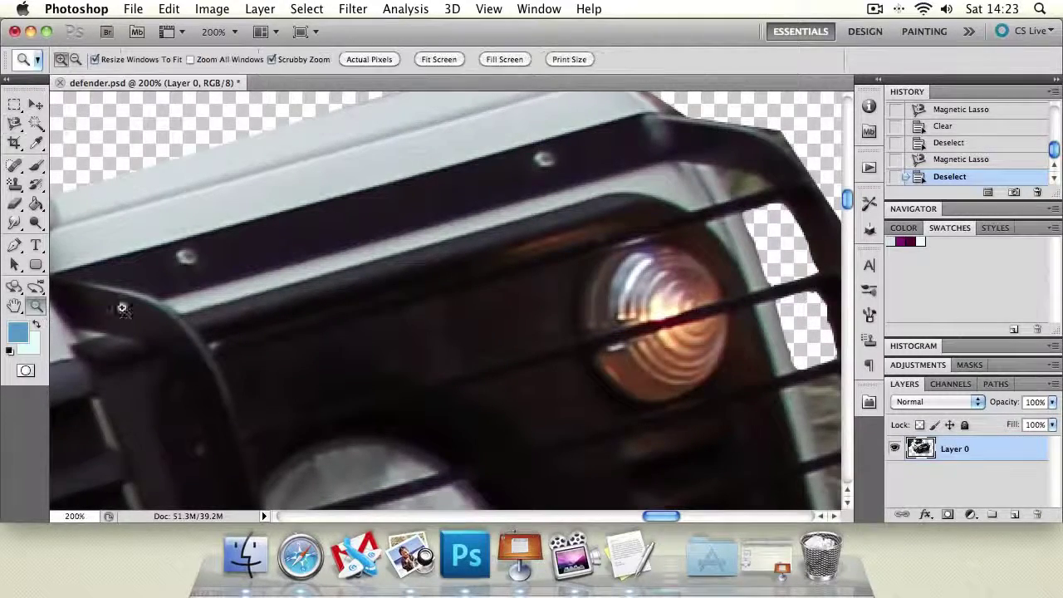
left_click(393, 274, "alt")
left_click(393, 275, "alt")
left_click(393, 275, "alt")
left_click(392, 275, "alt")
left_click(382, 286, "alt")
left_click(343, 325, "alt")
left_click(344, 326, "alt")
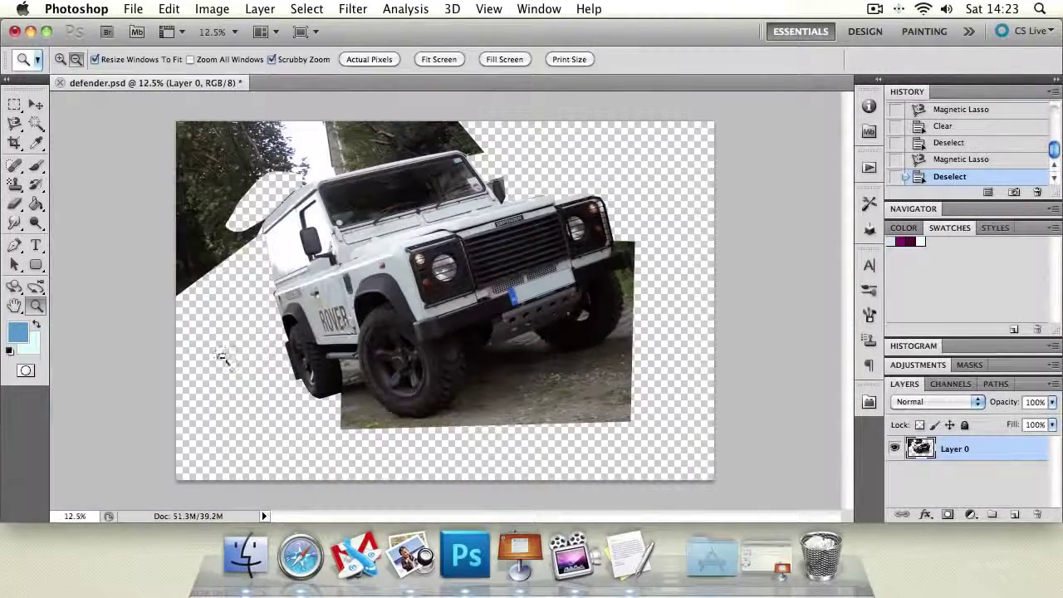
left_click(445, 437)
left_click(498, 166)
left_click(213, 266)
left_click(213, 265)
left_click(213, 266)
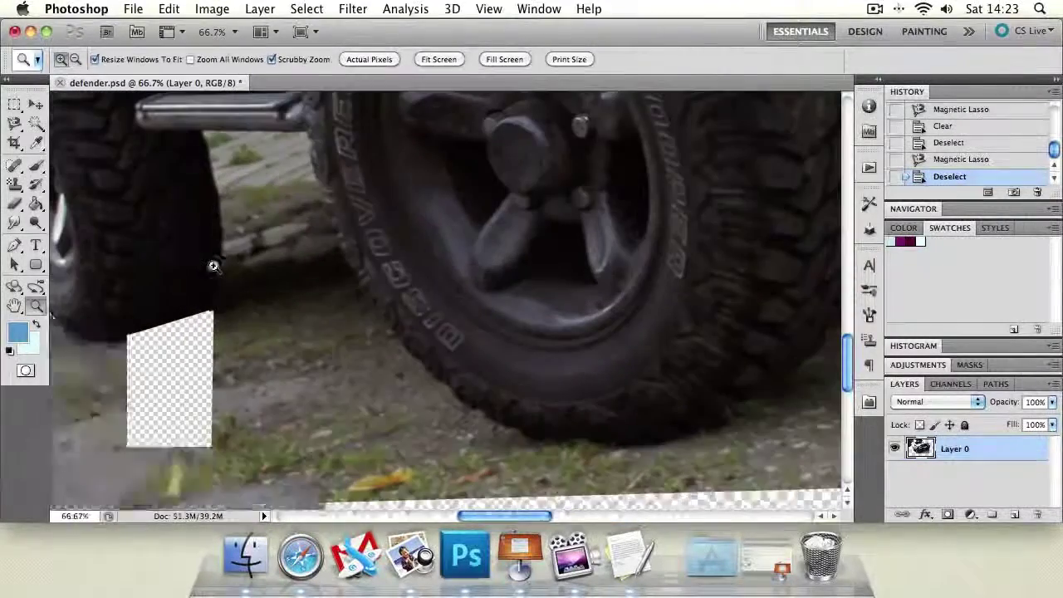
left_click(13, 125)
left_click(200, 132)
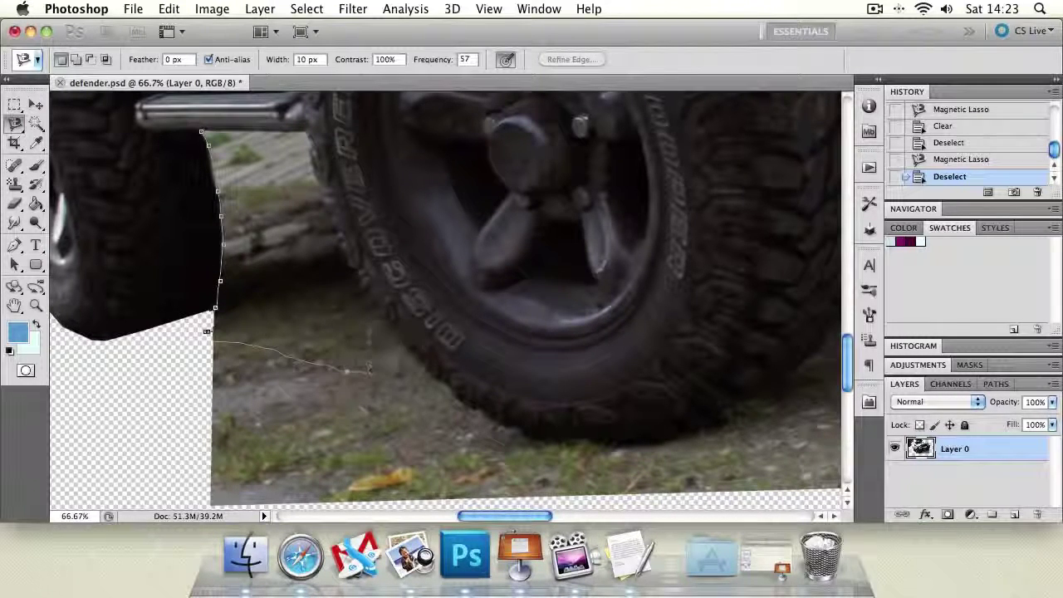
mouse_move(369, 368)
left_mouse_down()
mouse_move(398, 354)
mouse_move(404, 324)
mouse_move(338, 261)
mouse_move(338, 217)
mouse_move(306, 123)
mouse_move(223, 124)
left_mouse_up()
left_click(206, 126)
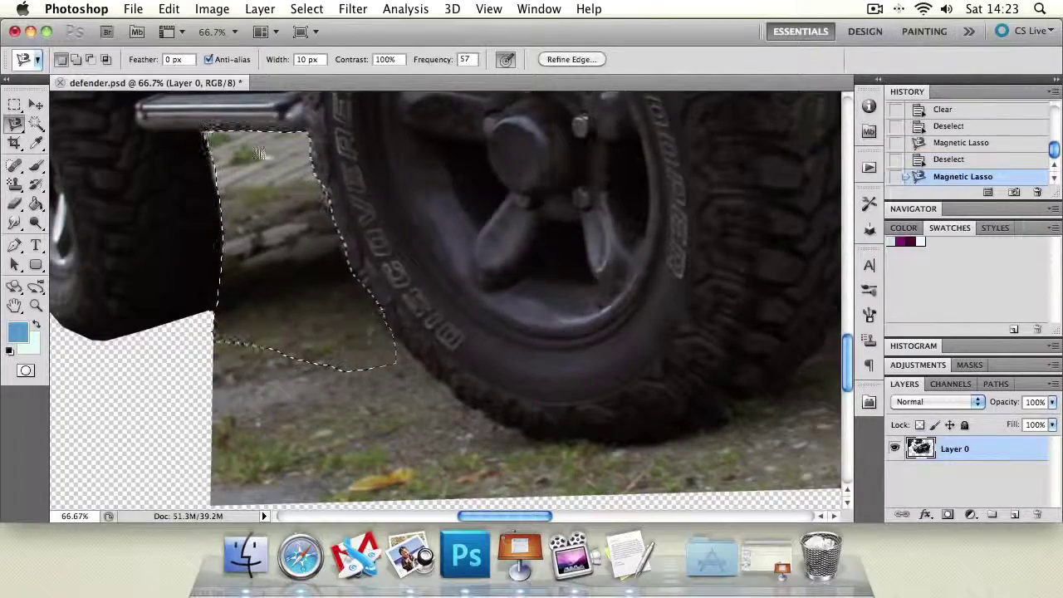
key("Delete")
key("ctrl+d")
Zoom out to view the whole cut-out car
left_click(36, 306)
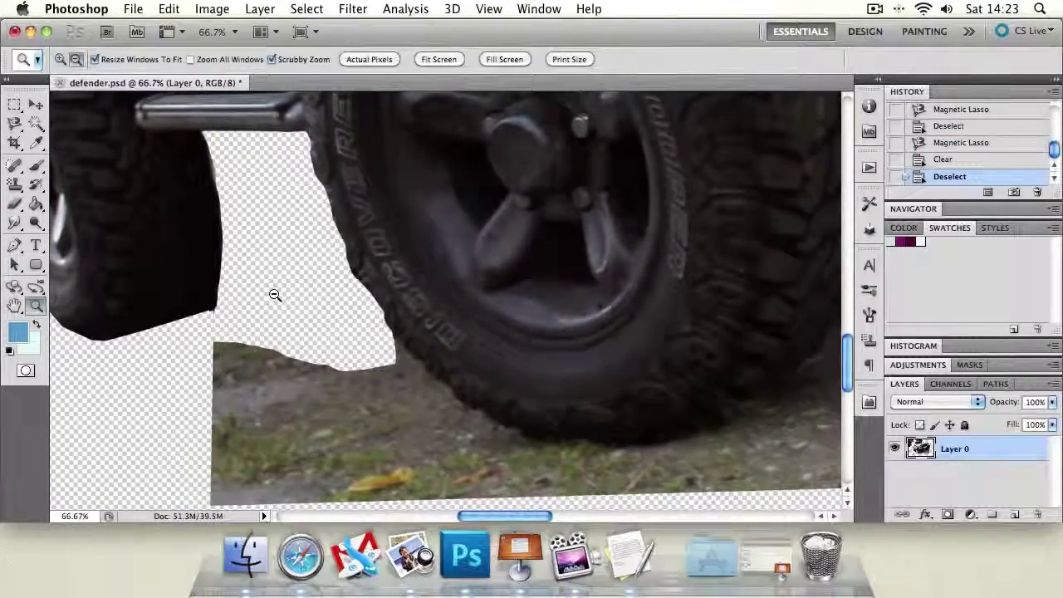
left_click(273, 296, "alt")
left_click(448, 302)
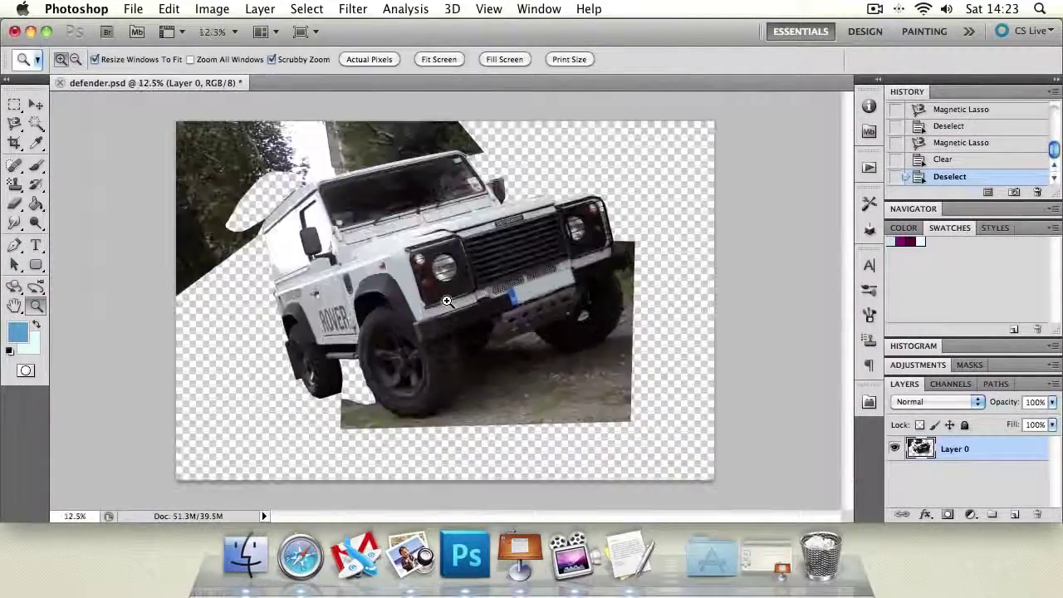